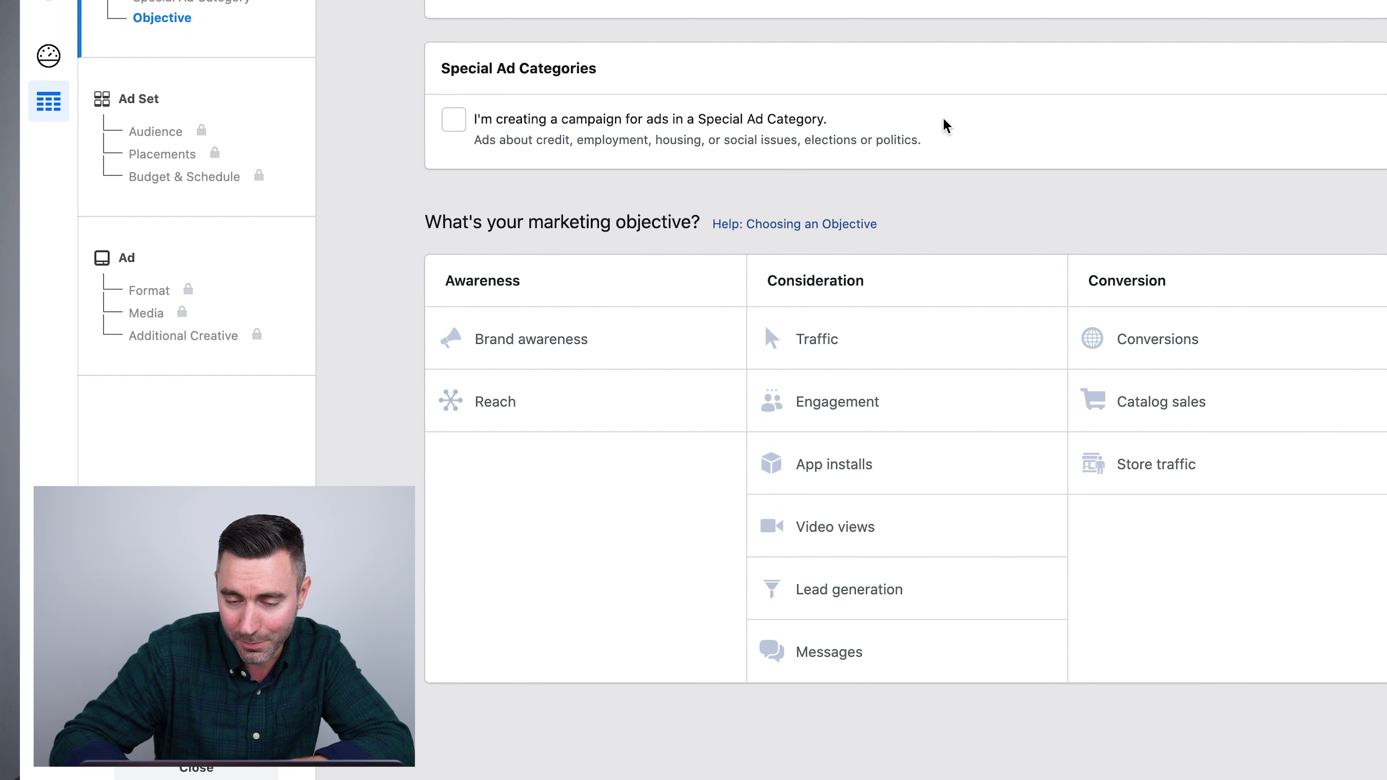
Step: Declare the campaign as a Special Ad Category campaign and choose Housing as its category
click(454, 120)
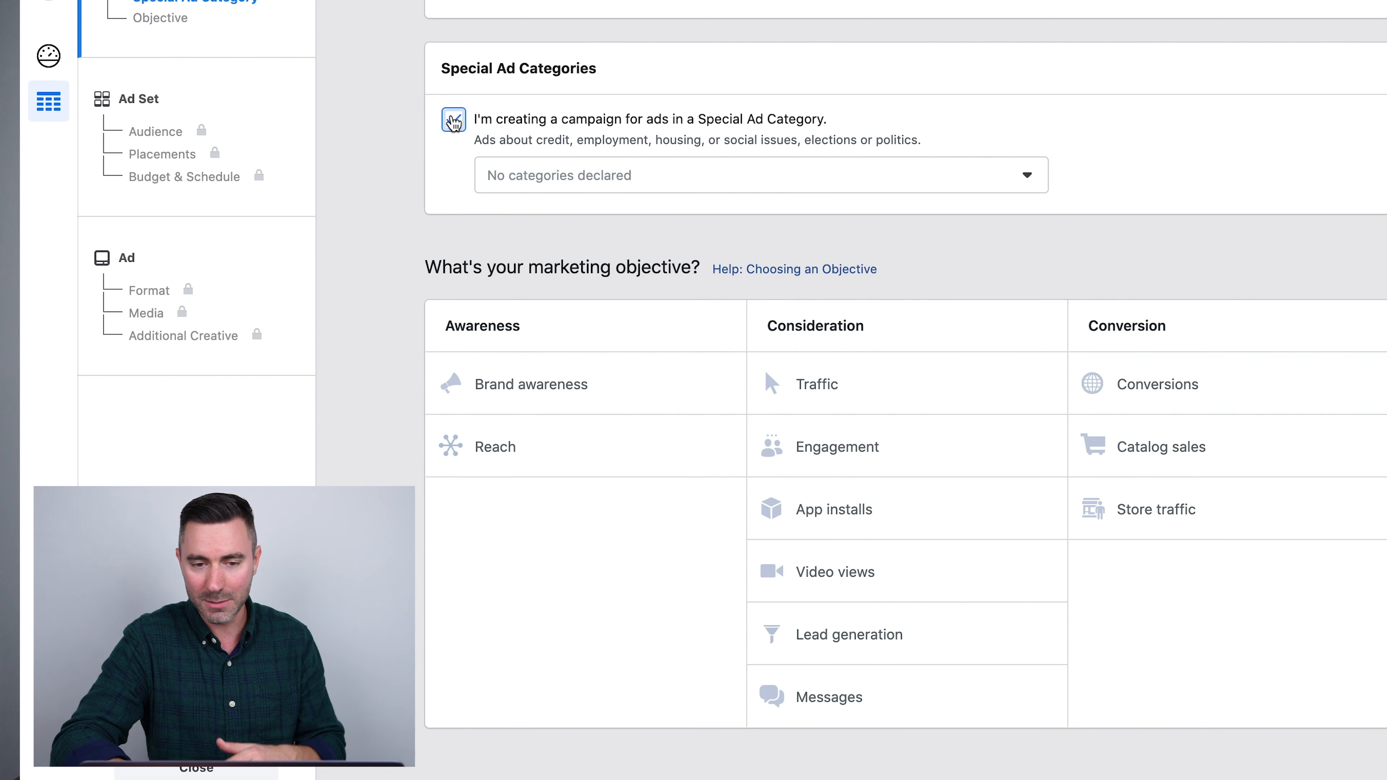
click(671, 189)
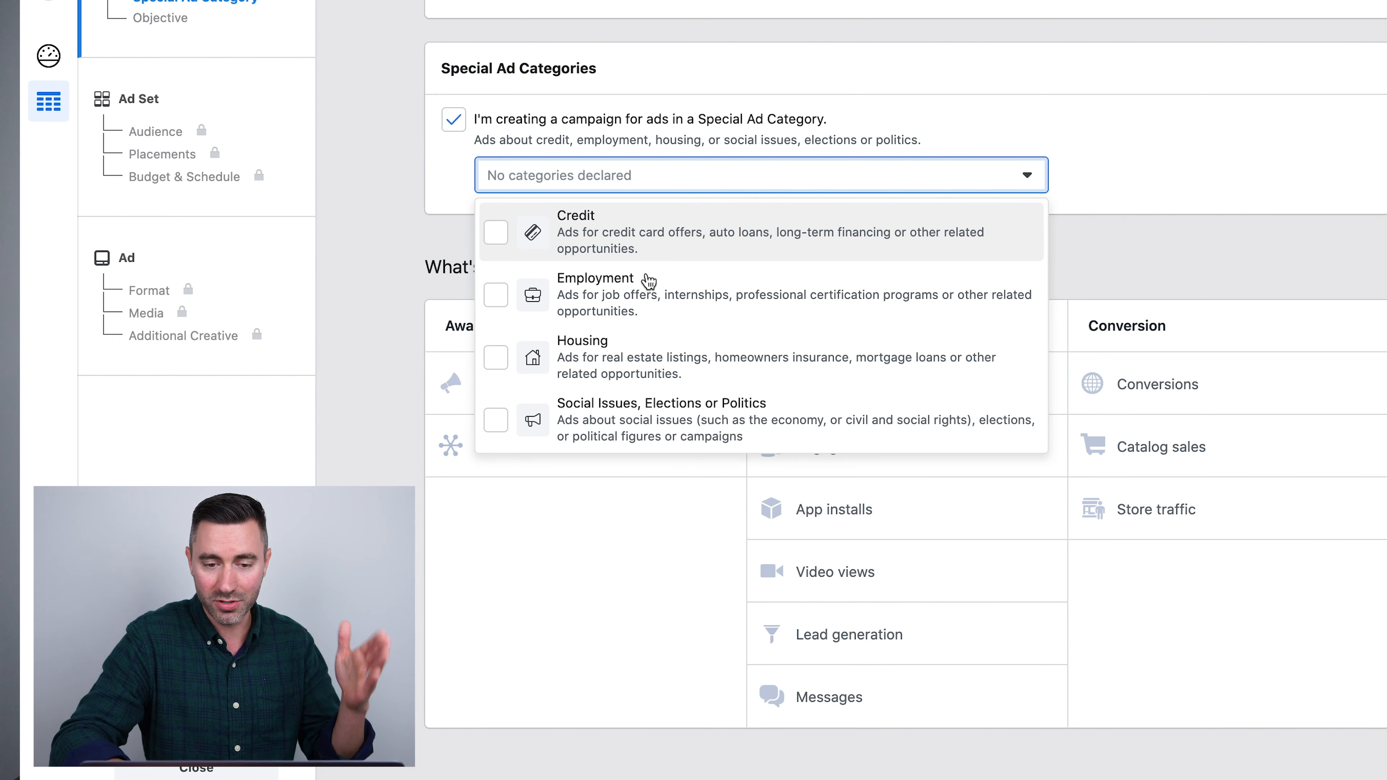
click(642, 349)
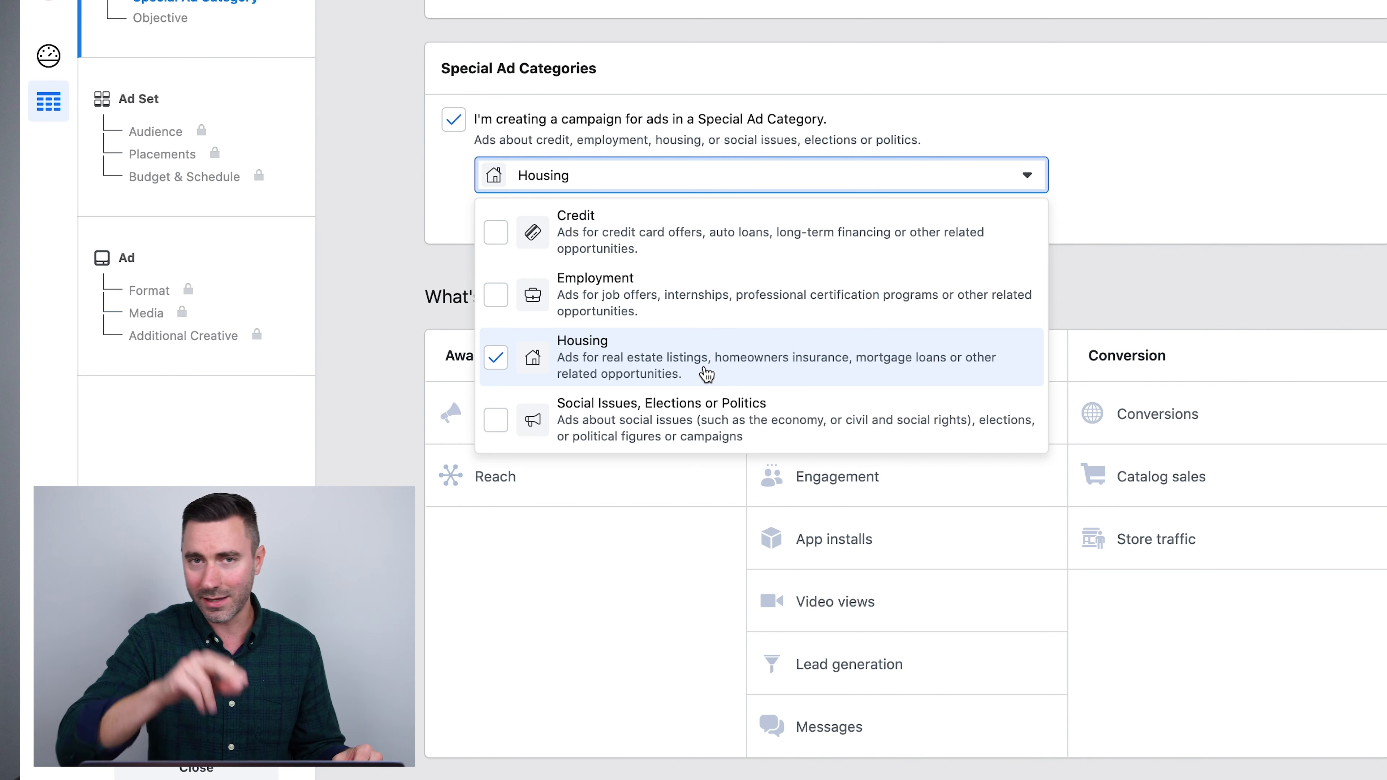
click(1156, 304)
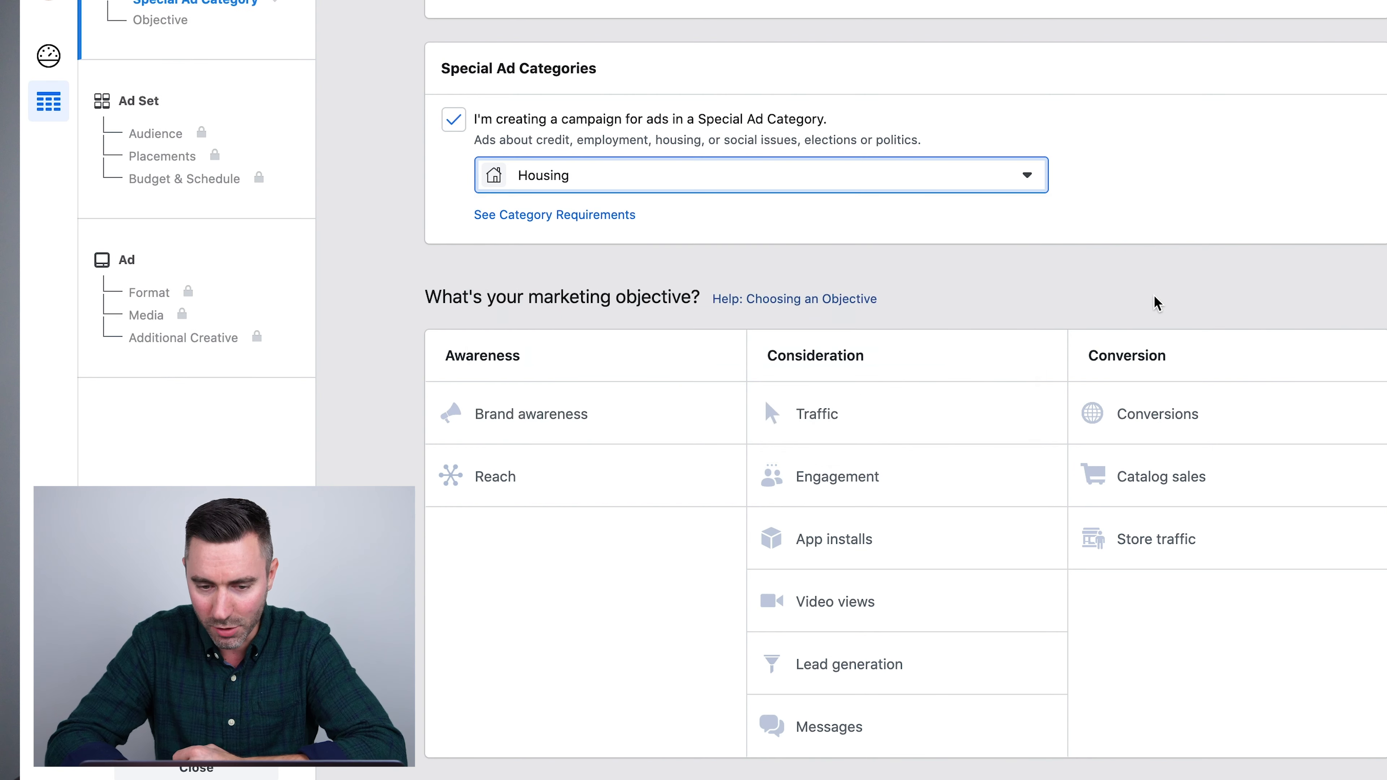
Step: Choose Traffic under Consideration as the campaign's marketing objective
drag(429, 296, 695, 288)
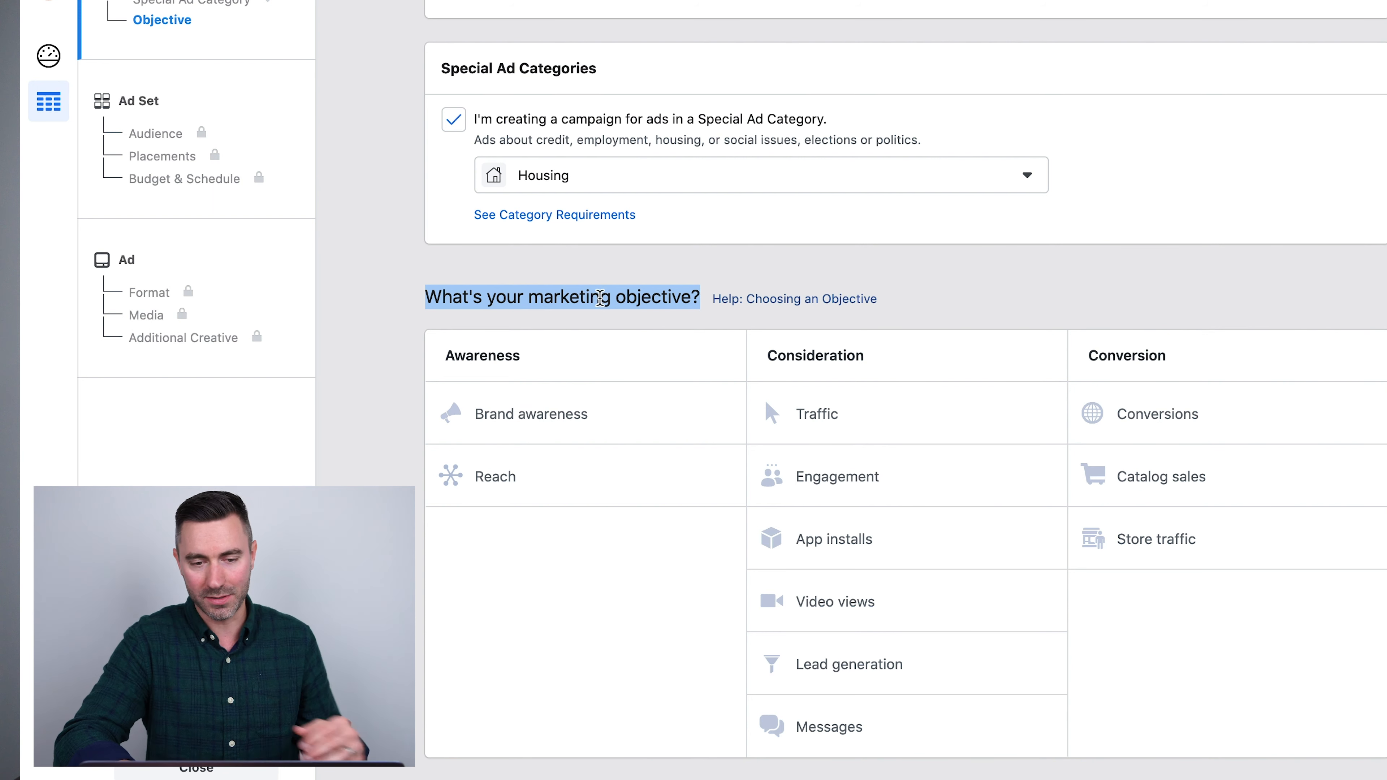
double_click(496, 354)
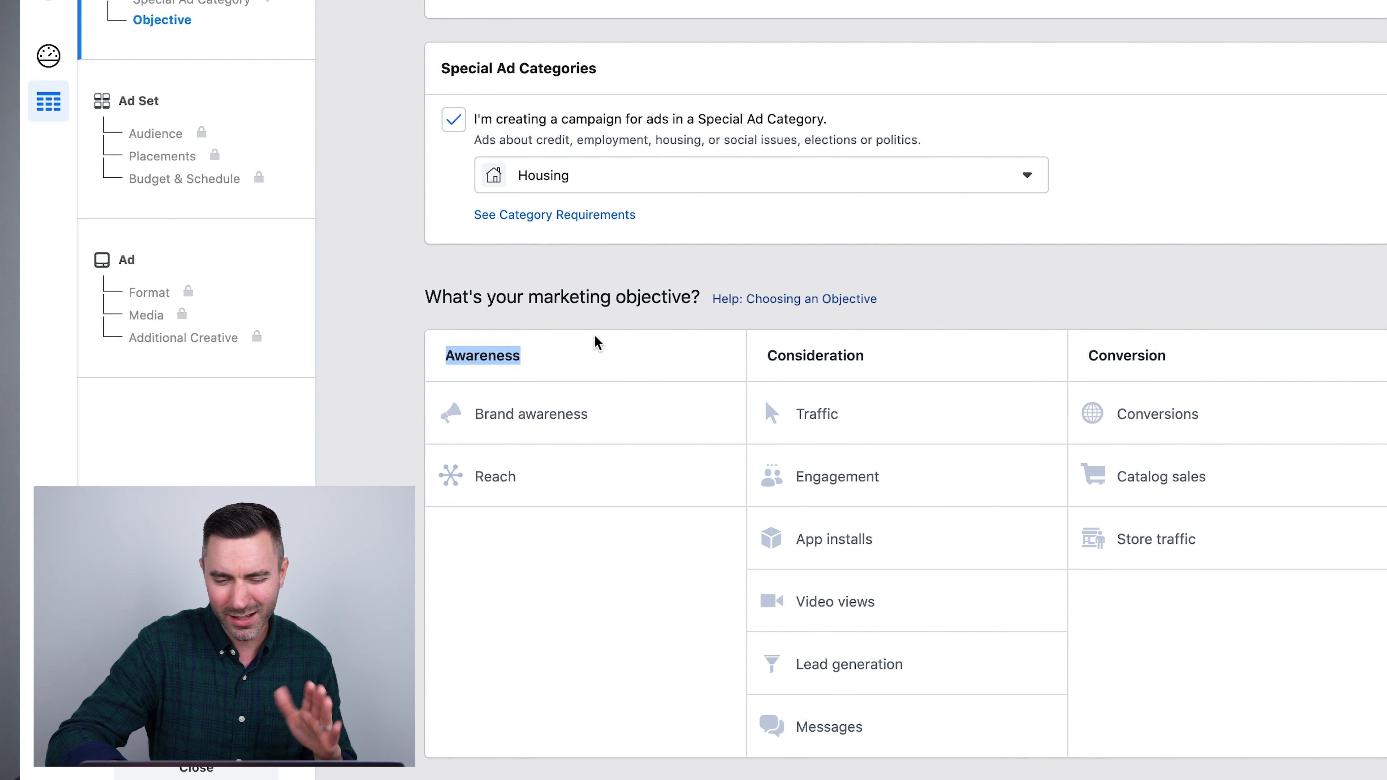
click(840, 419)
Step: Name the campaign "Training" and continue to the ad set settings
scroll(841, 417, down, 3)
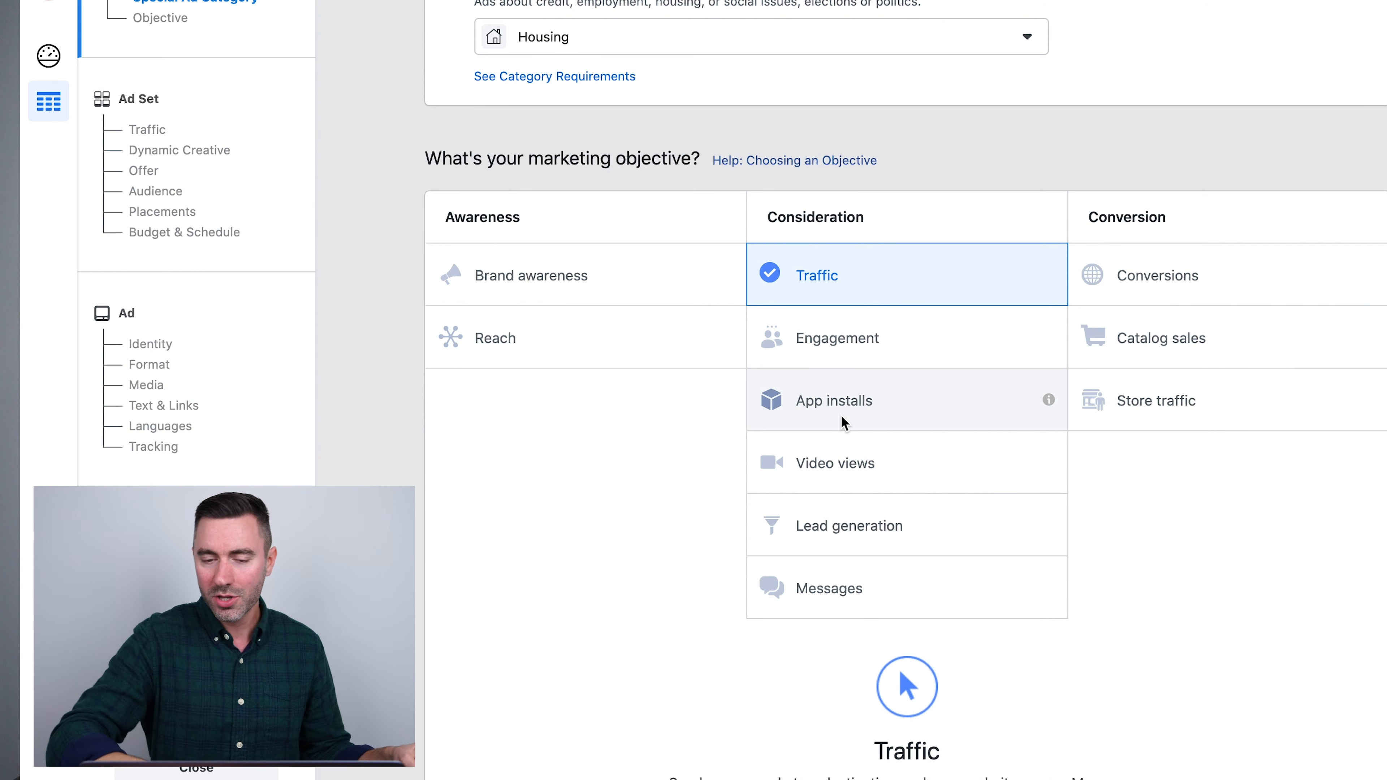
scroll(1194, 519, down, 2)
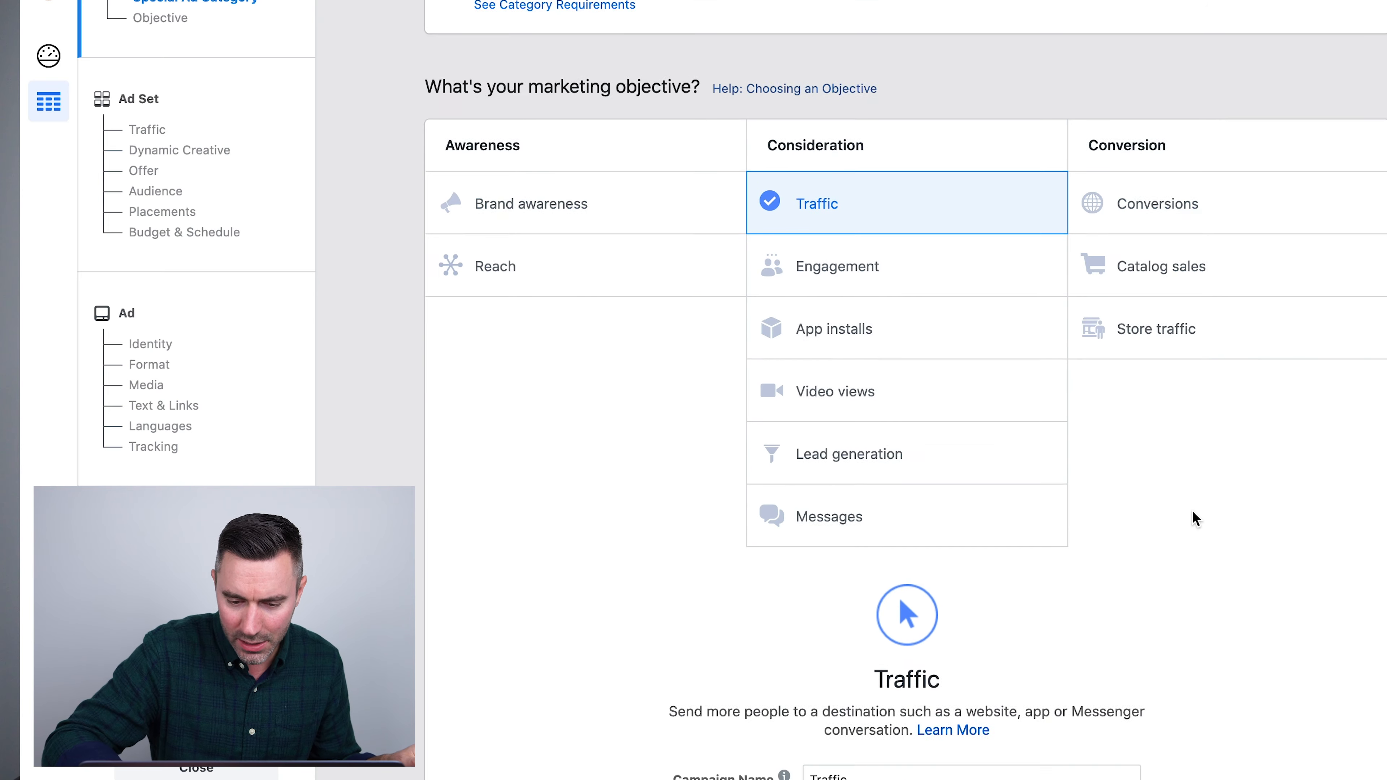
scroll(1194, 520, down, 5)
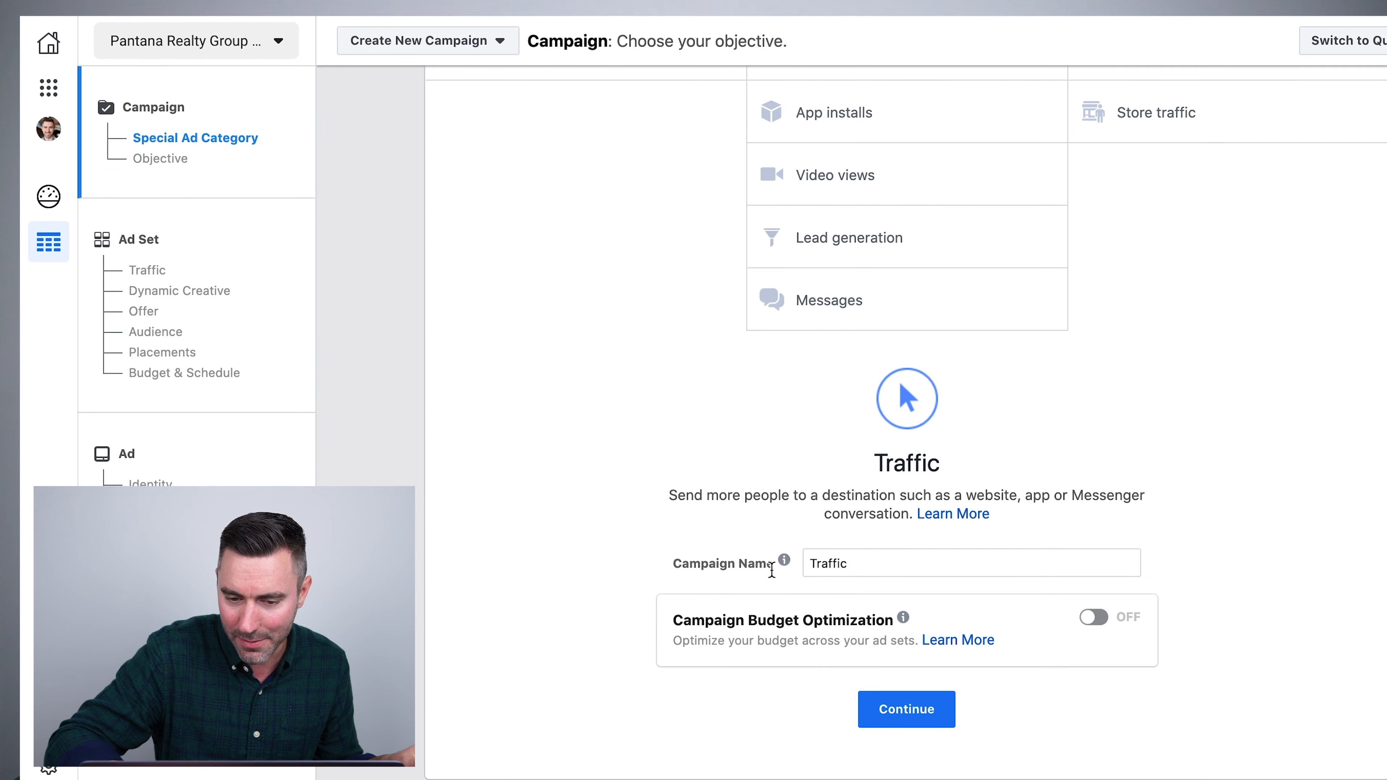
mouse_move(785, 560)
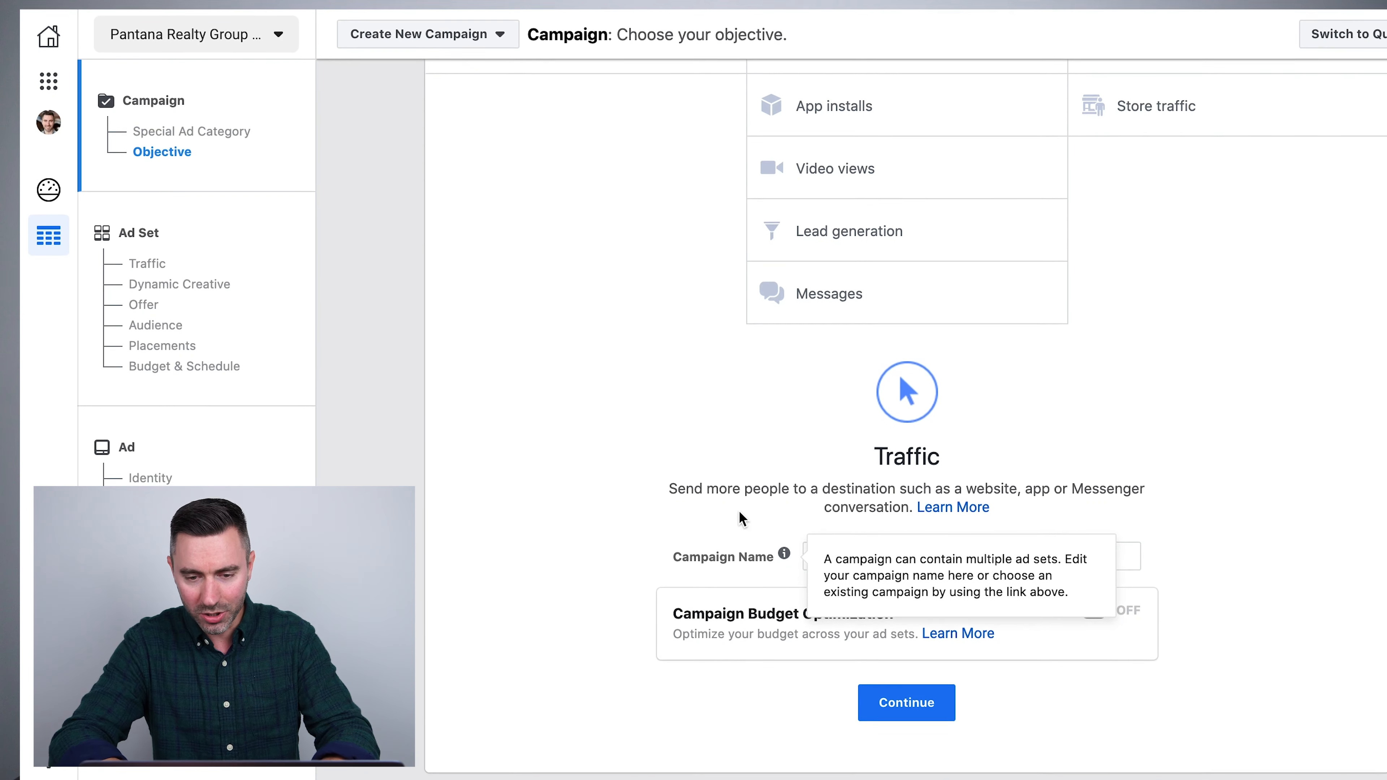
double_click(857, 553)
text(Trainini)
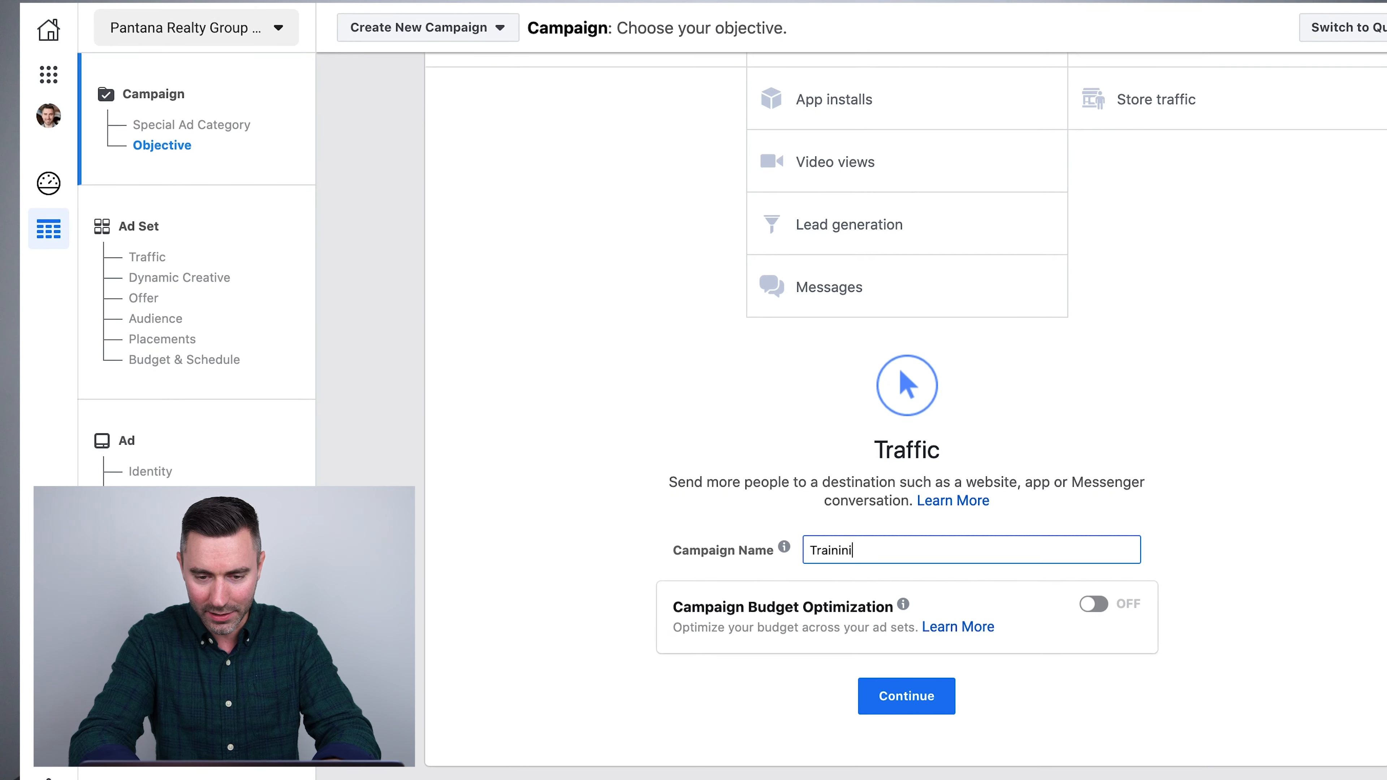
text(g)
key(BackSpace)
key(BackSpace)
key(BackSpace)
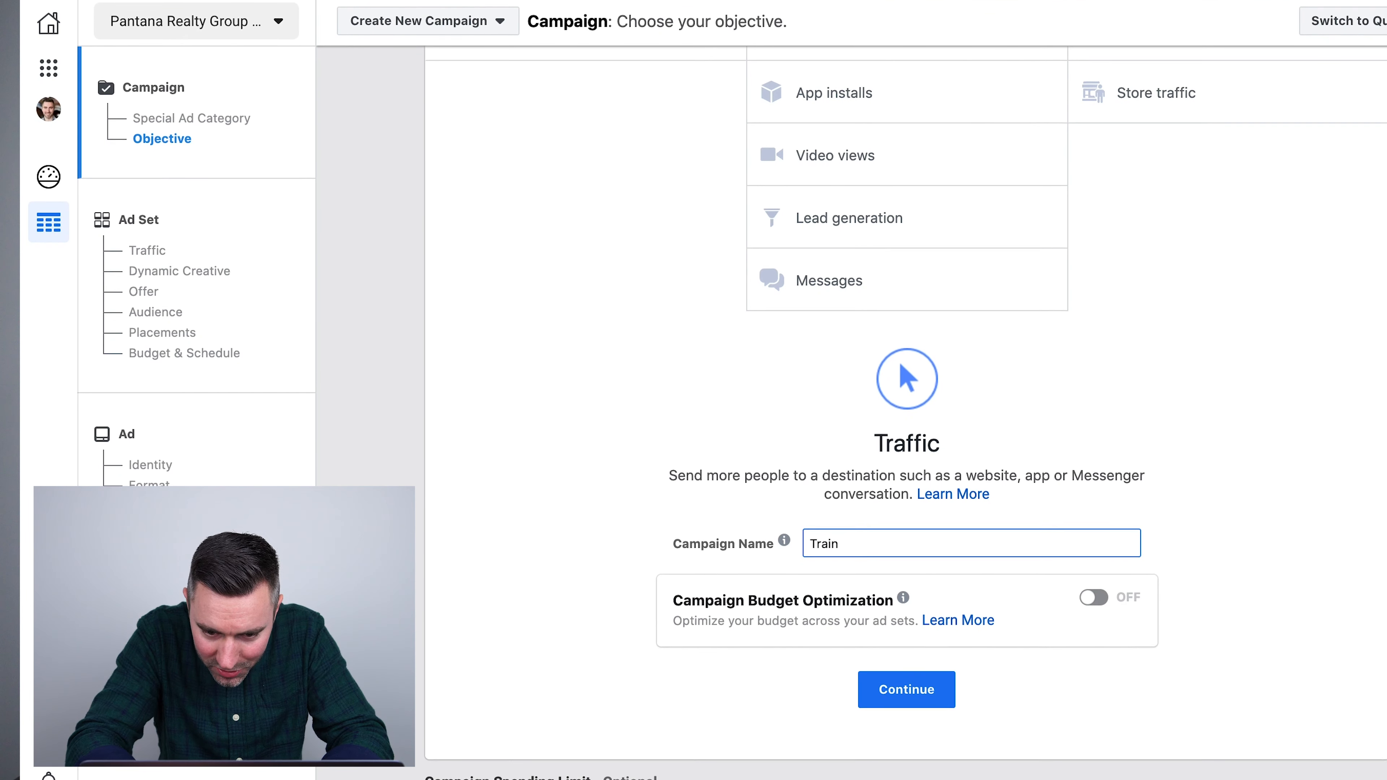
text(ing)
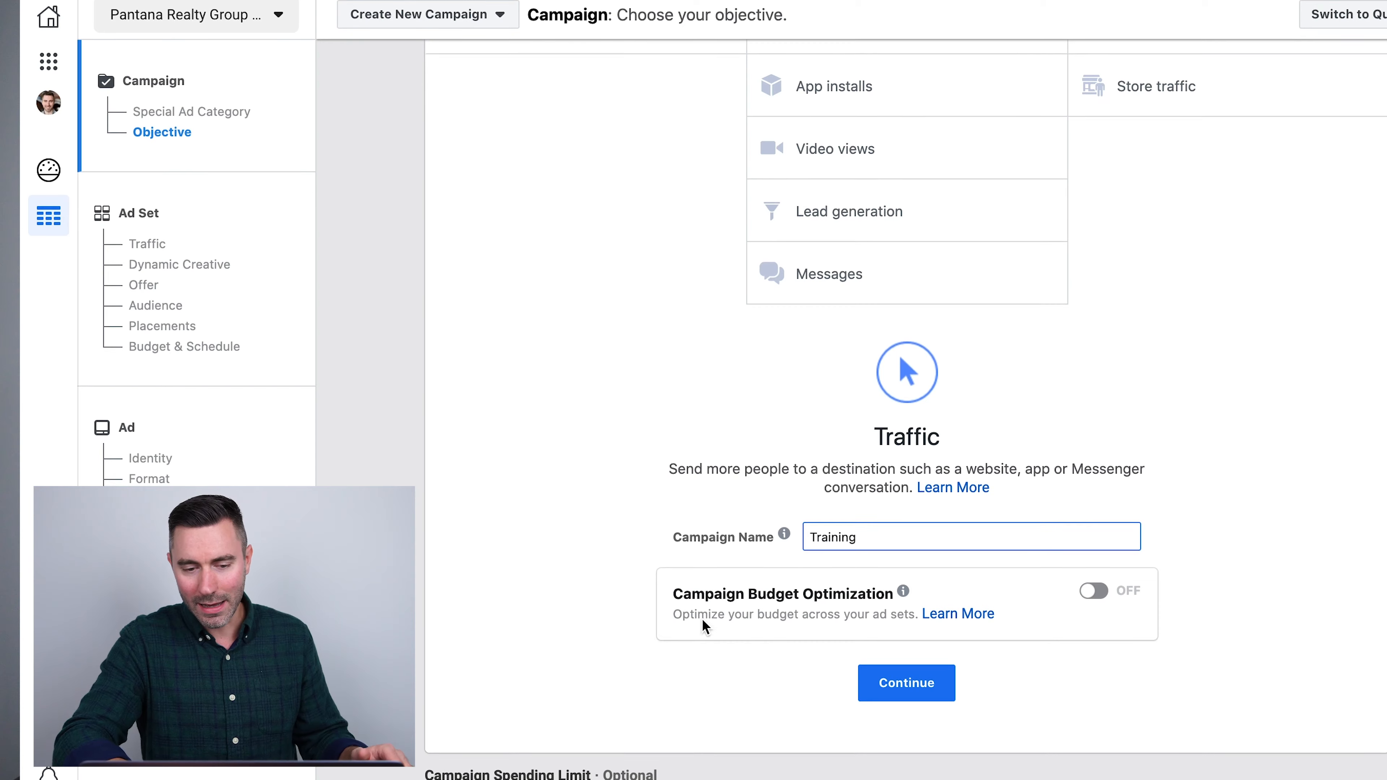
click(906, 684)
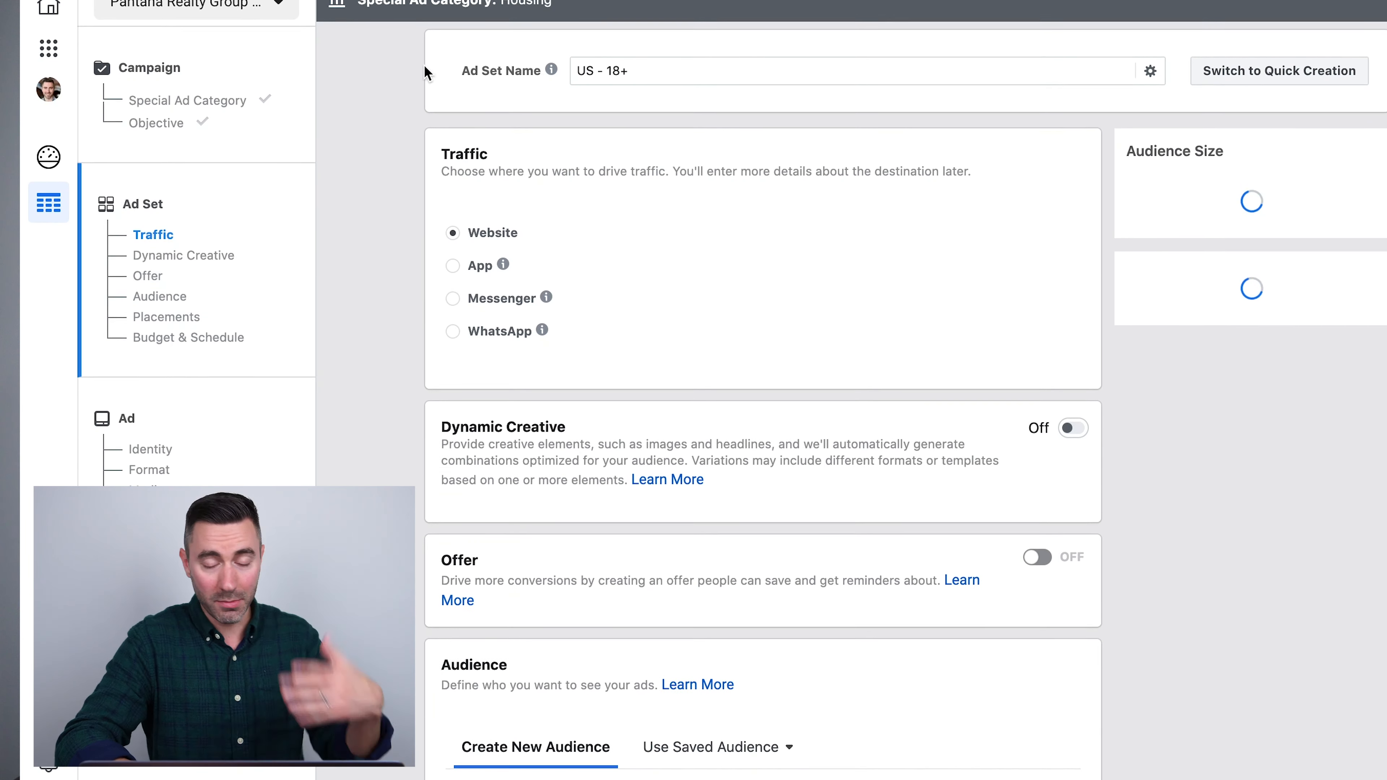
Step: Rename the ad set as "Training"
click(660, 70)
key(super+a)
text(Tr)
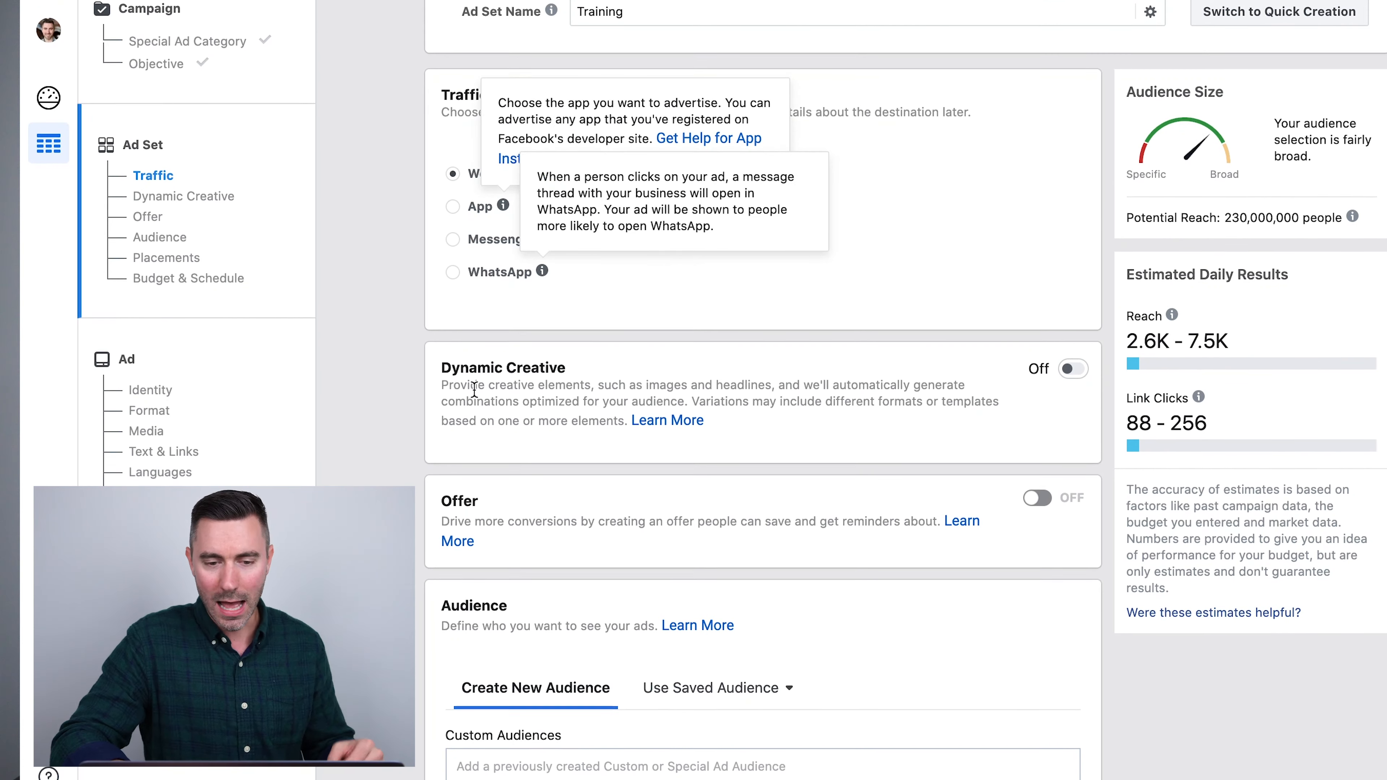
Step: Remove United States from the new audience's targeted locations
scroll(503, 383, down, 2)
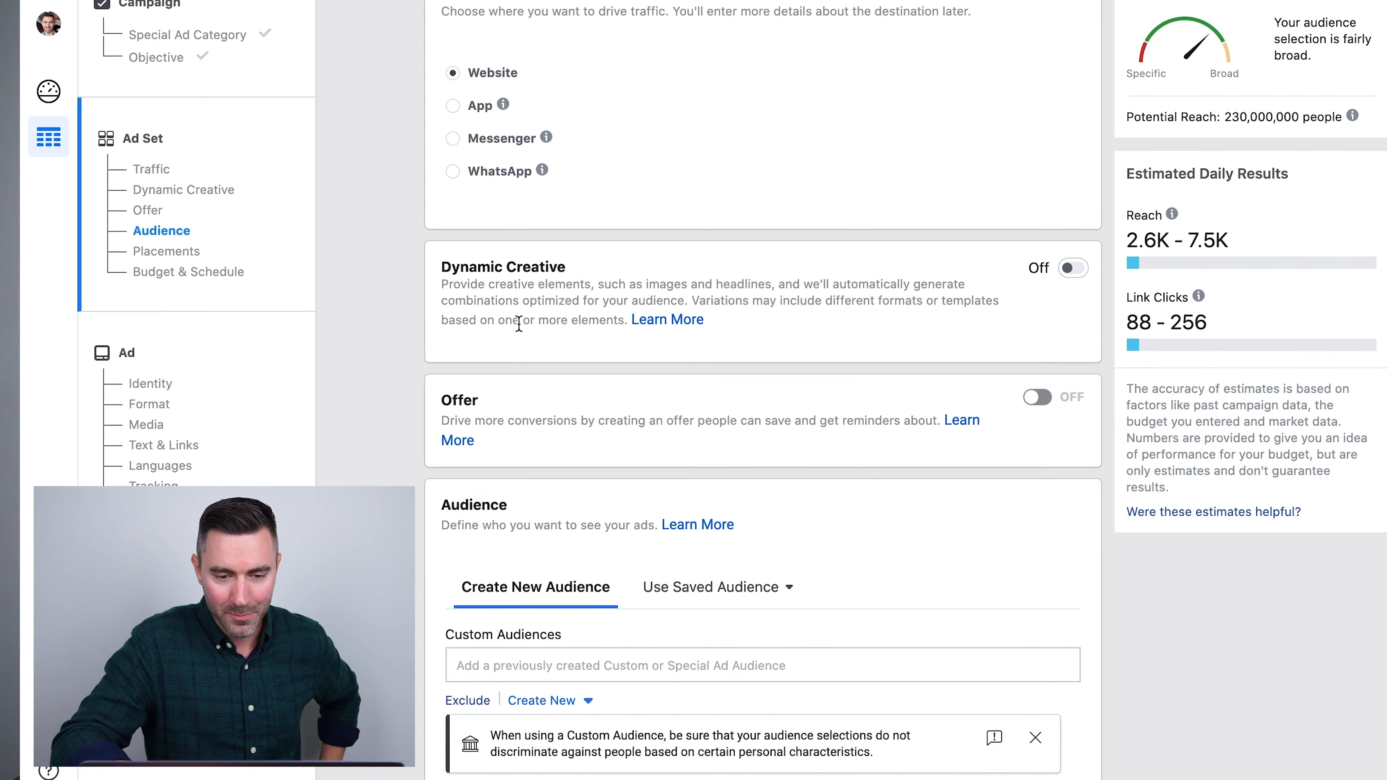
scroll(525, 409, down, 4)
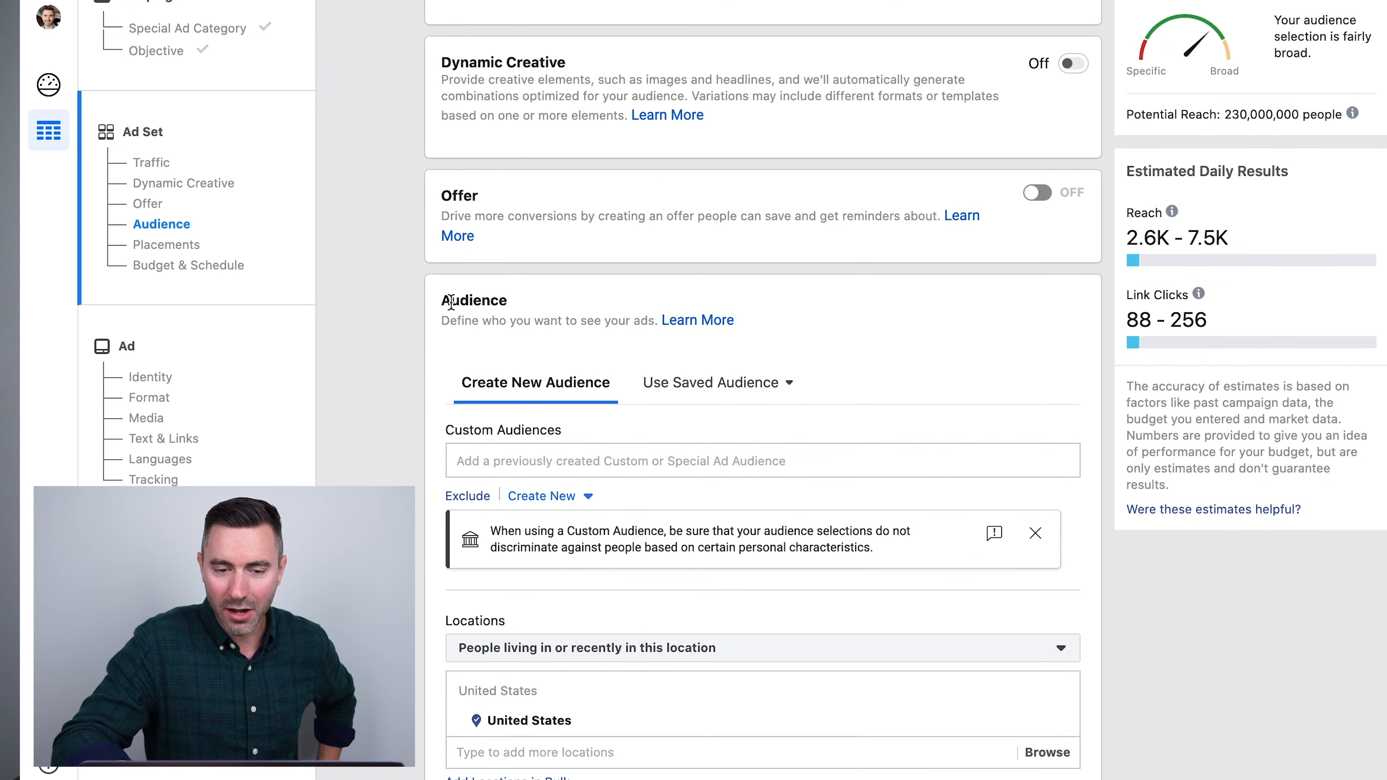
double_click(446, 302)
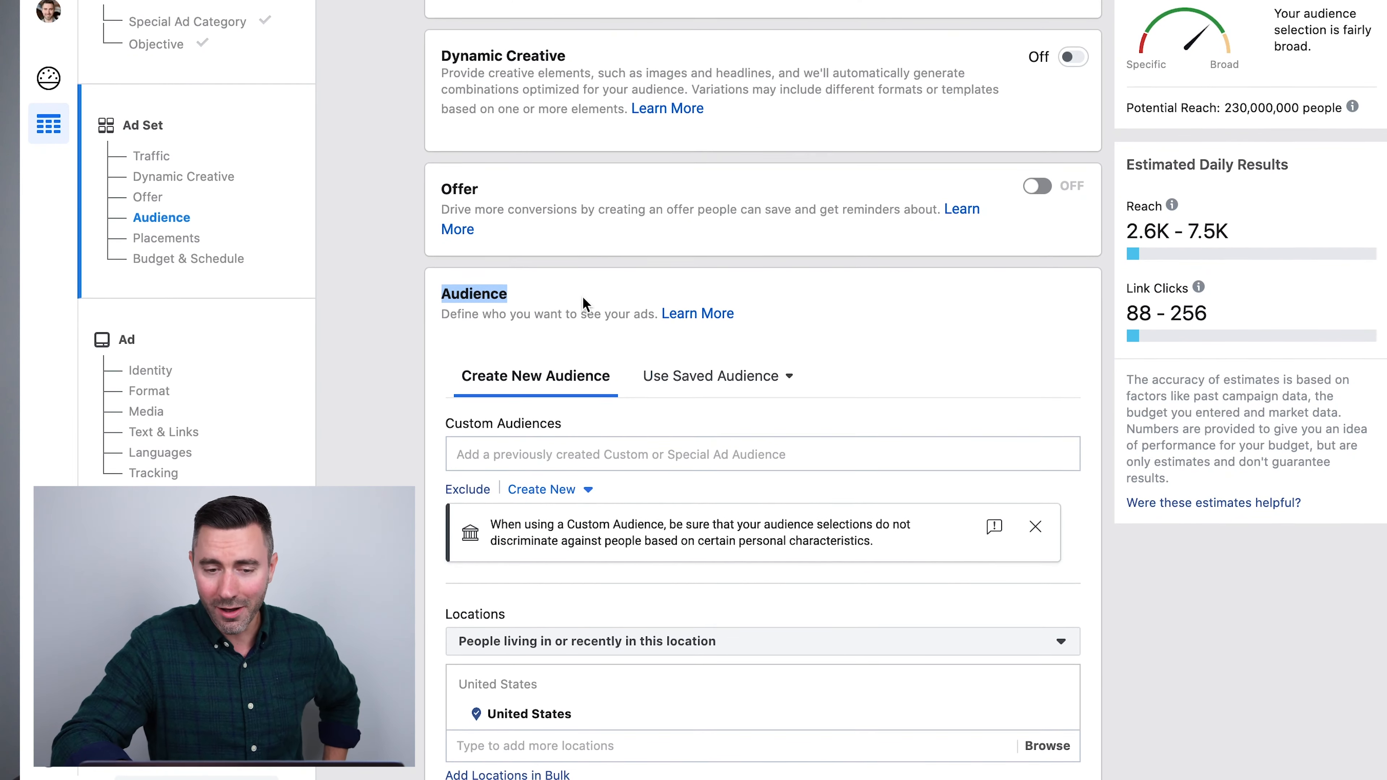
scroll(583, 298, down, 3)
click(402, 220)
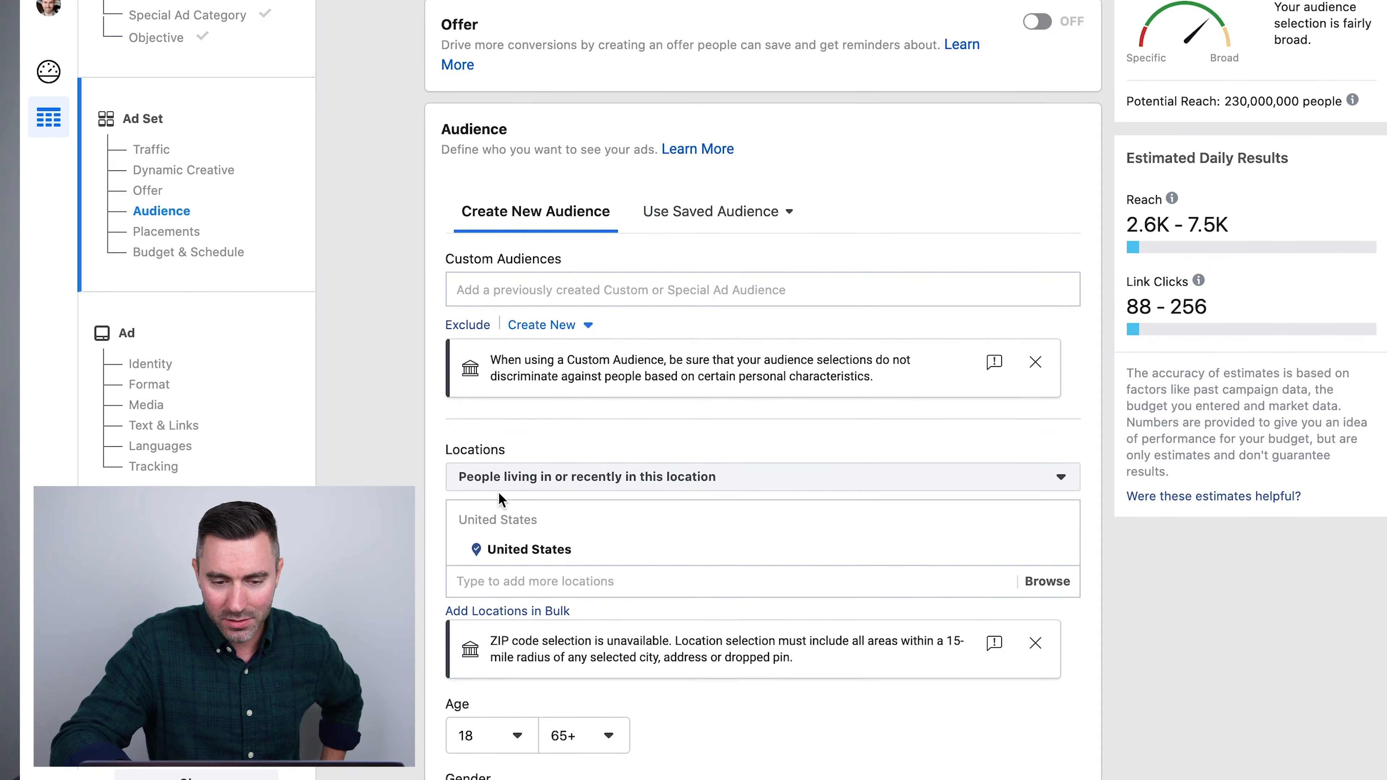
scroll(499, 493, down, 2)
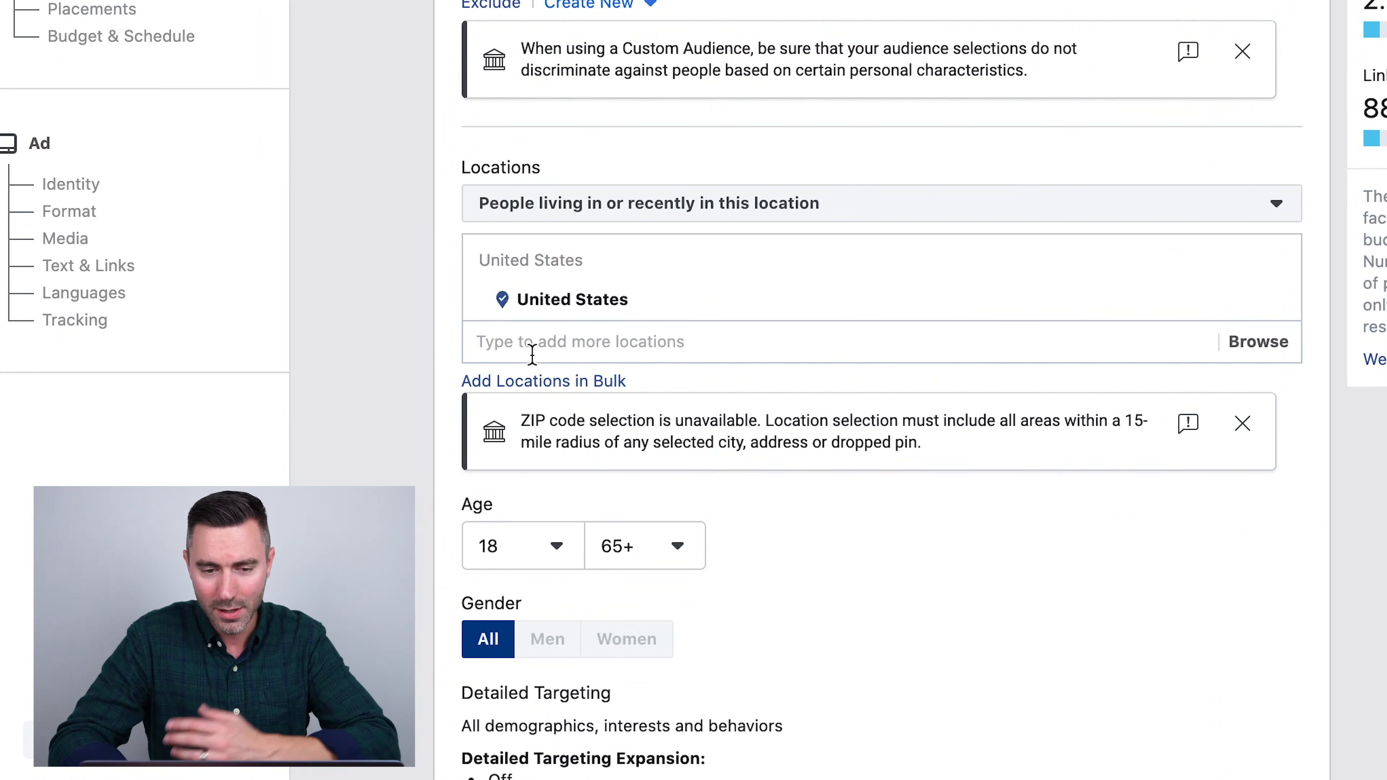
mouse_move(767, 296)
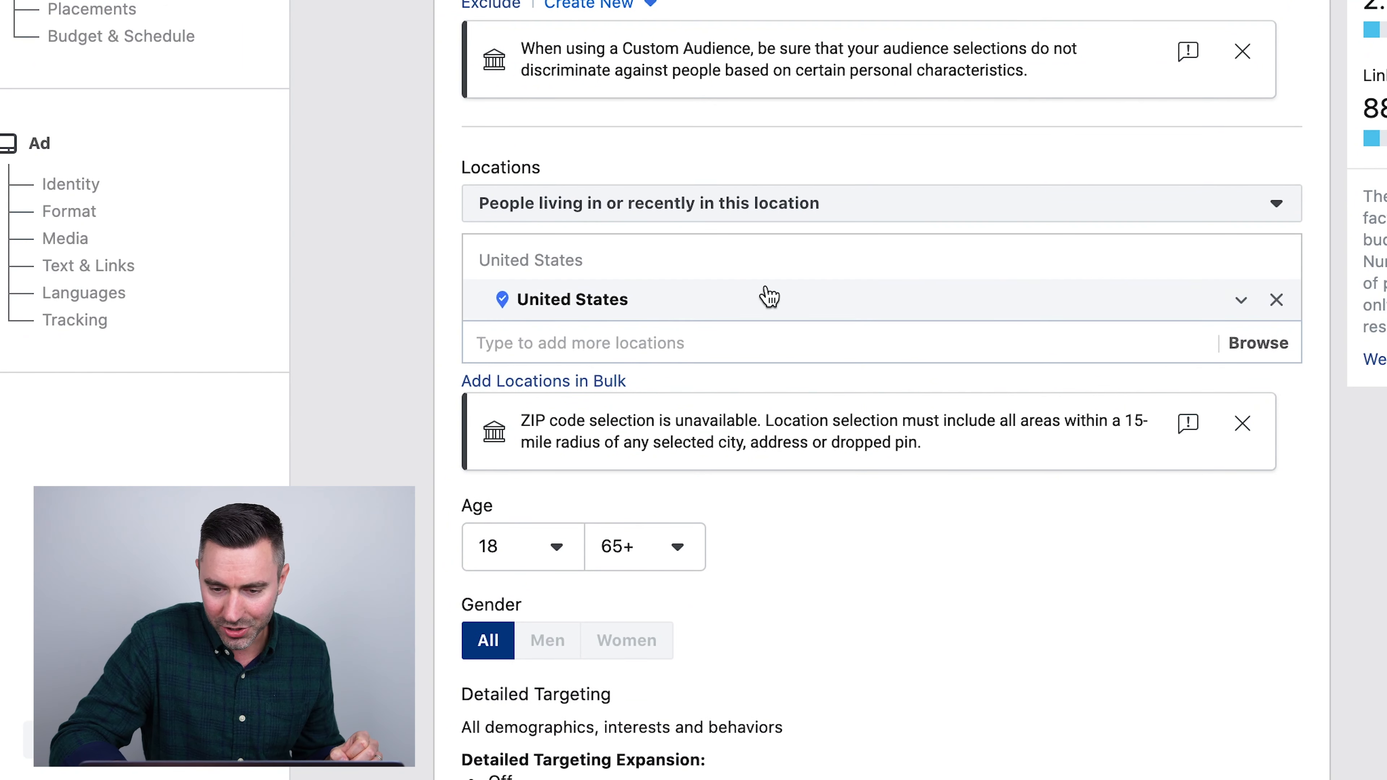
click(1277, 301)
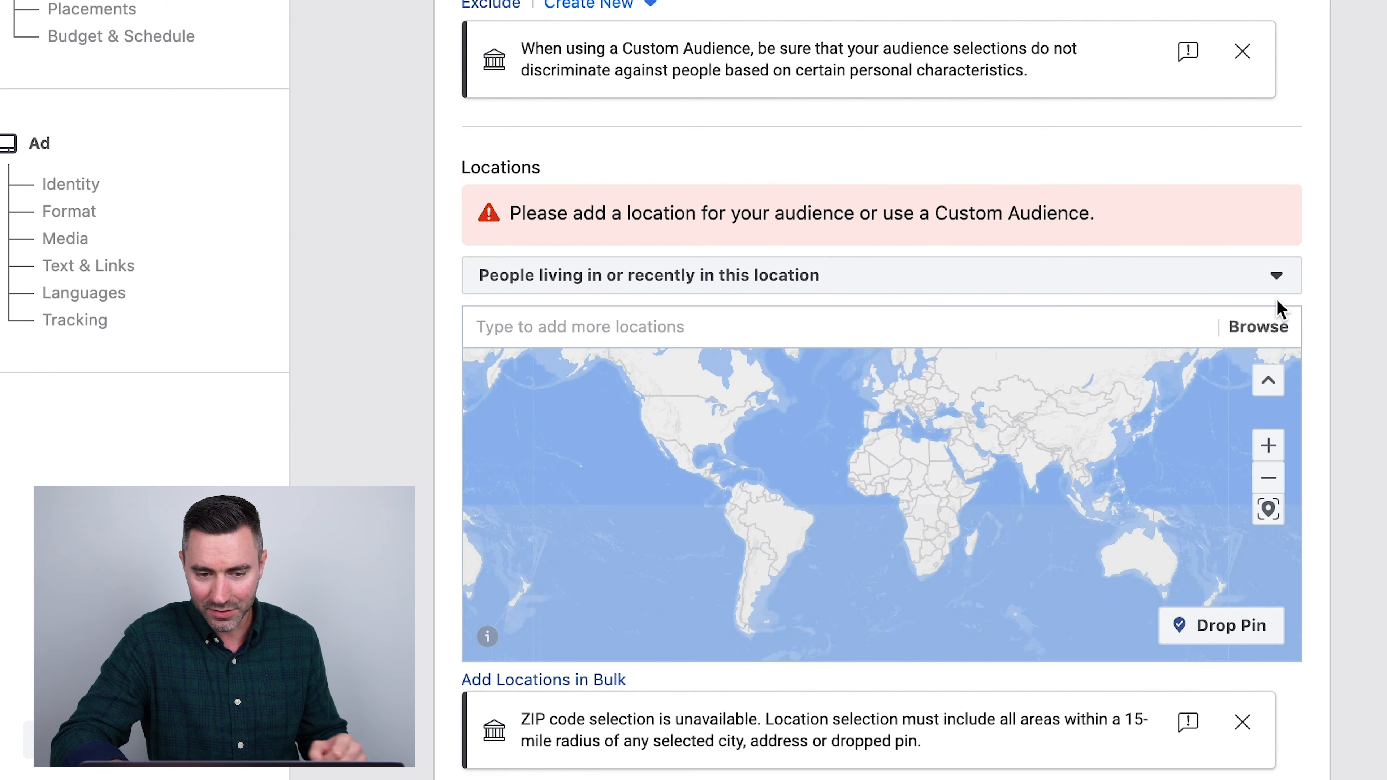
Step: Add the city of Greenwood, Indiana as the audience location with a 25-mile radius
click(637, 328)
text(Greenwood)
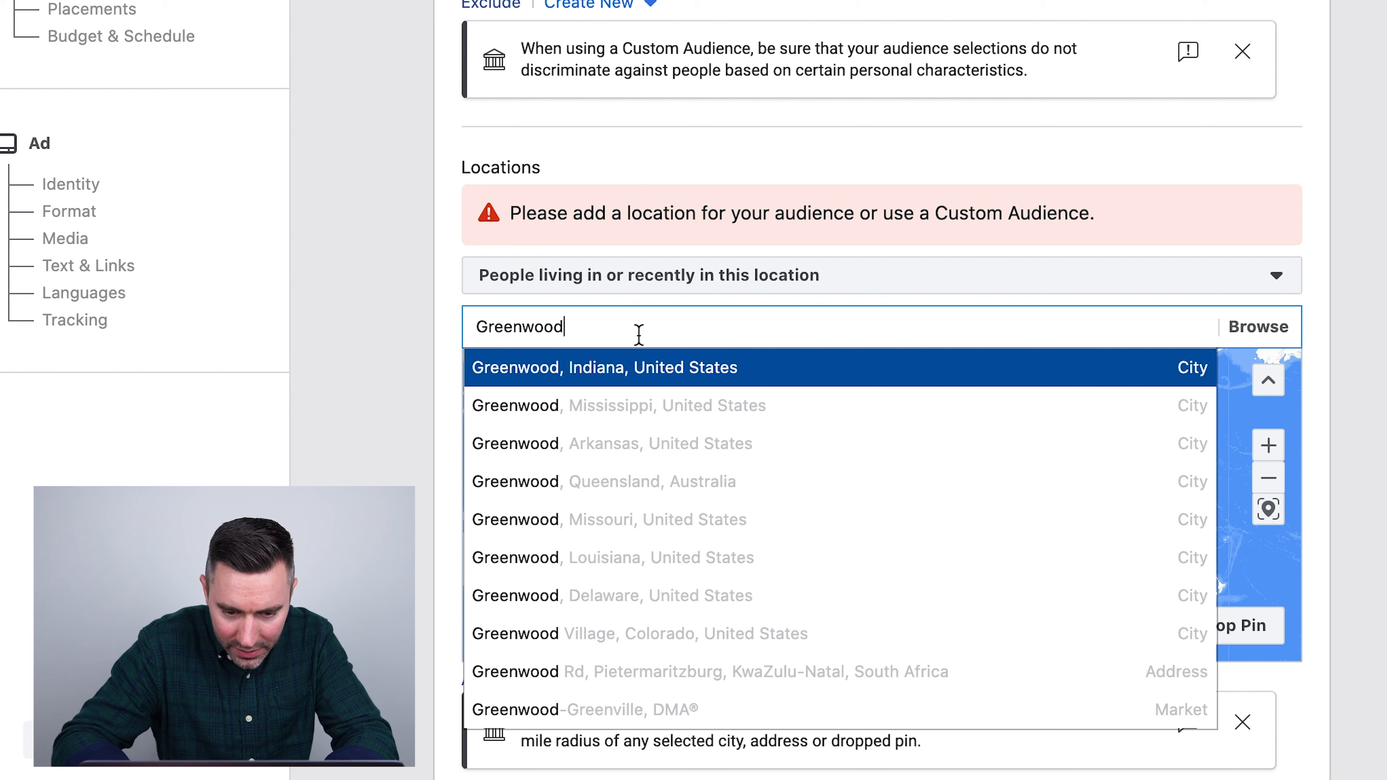
click(715, 377)
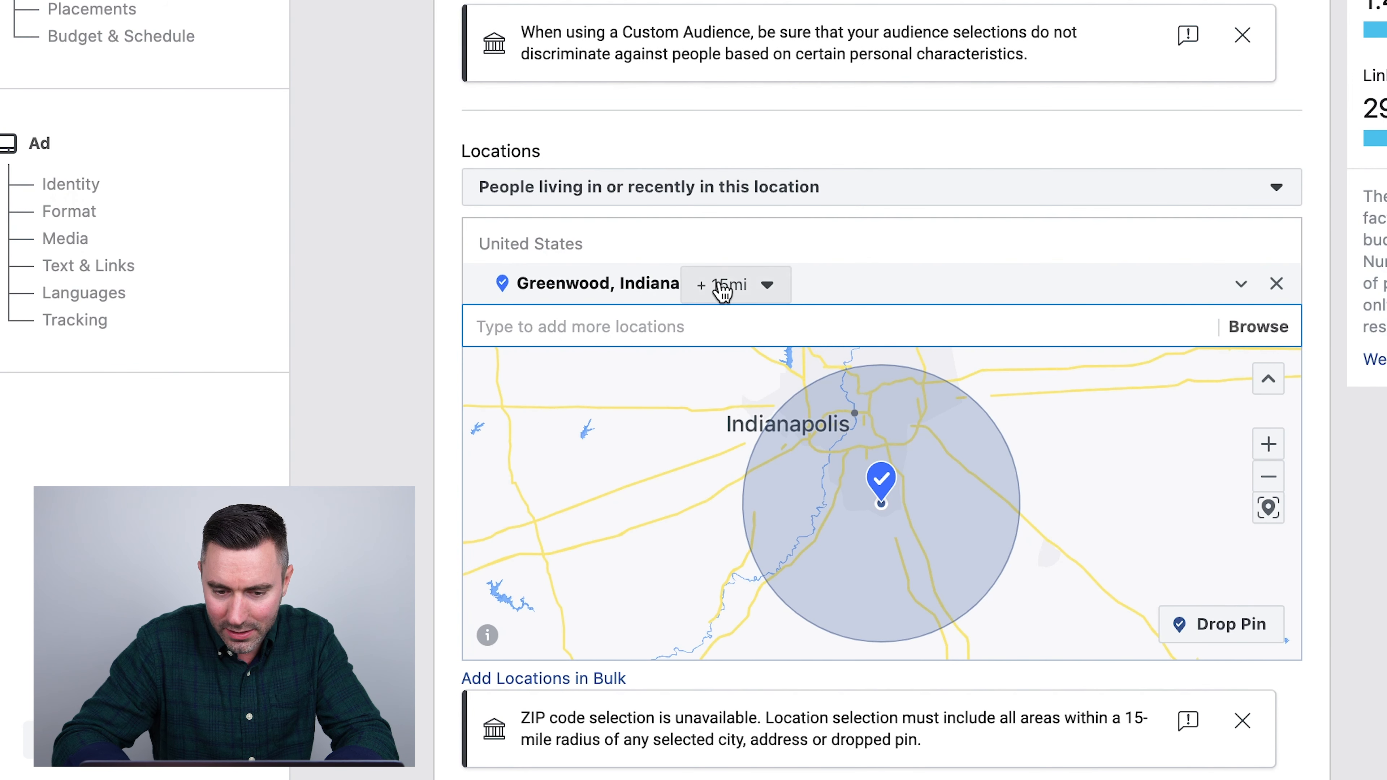
click(716, 285)
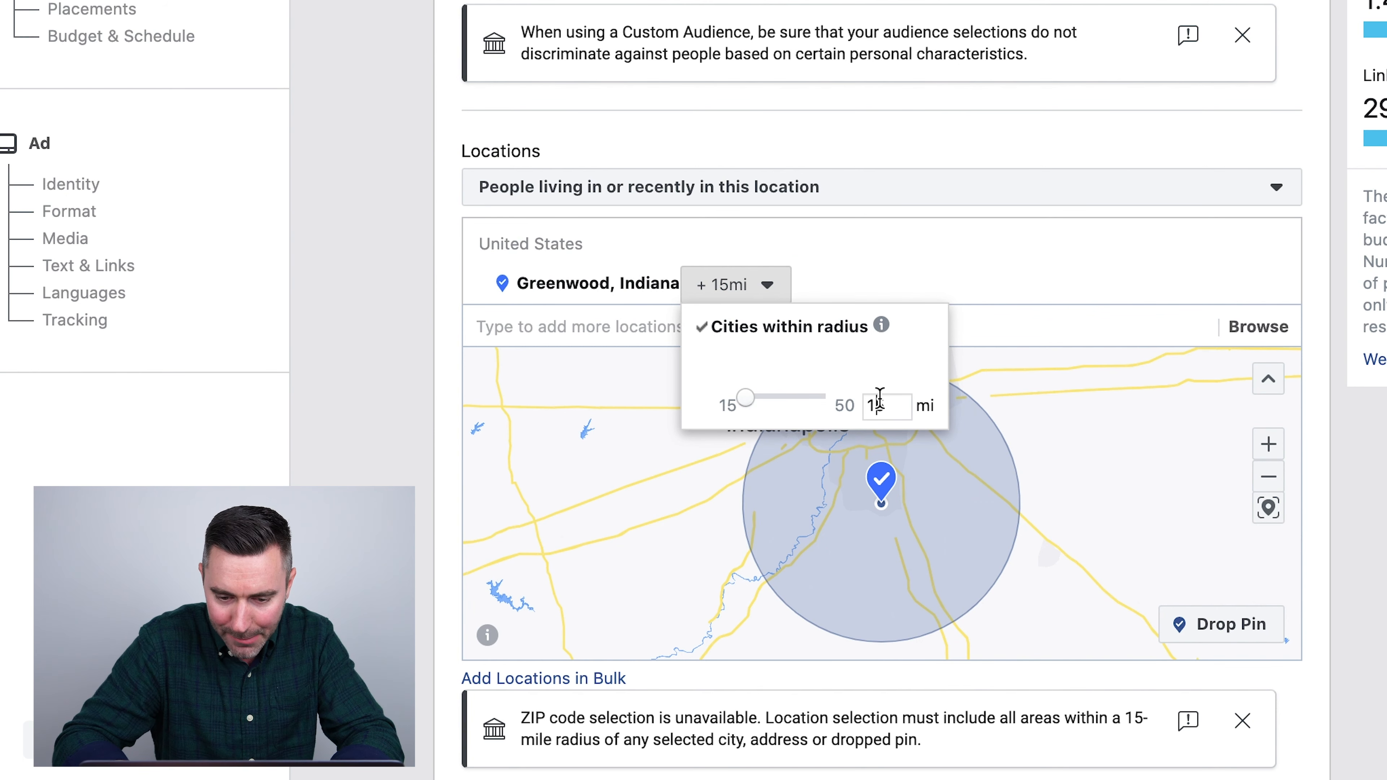
key(Return)
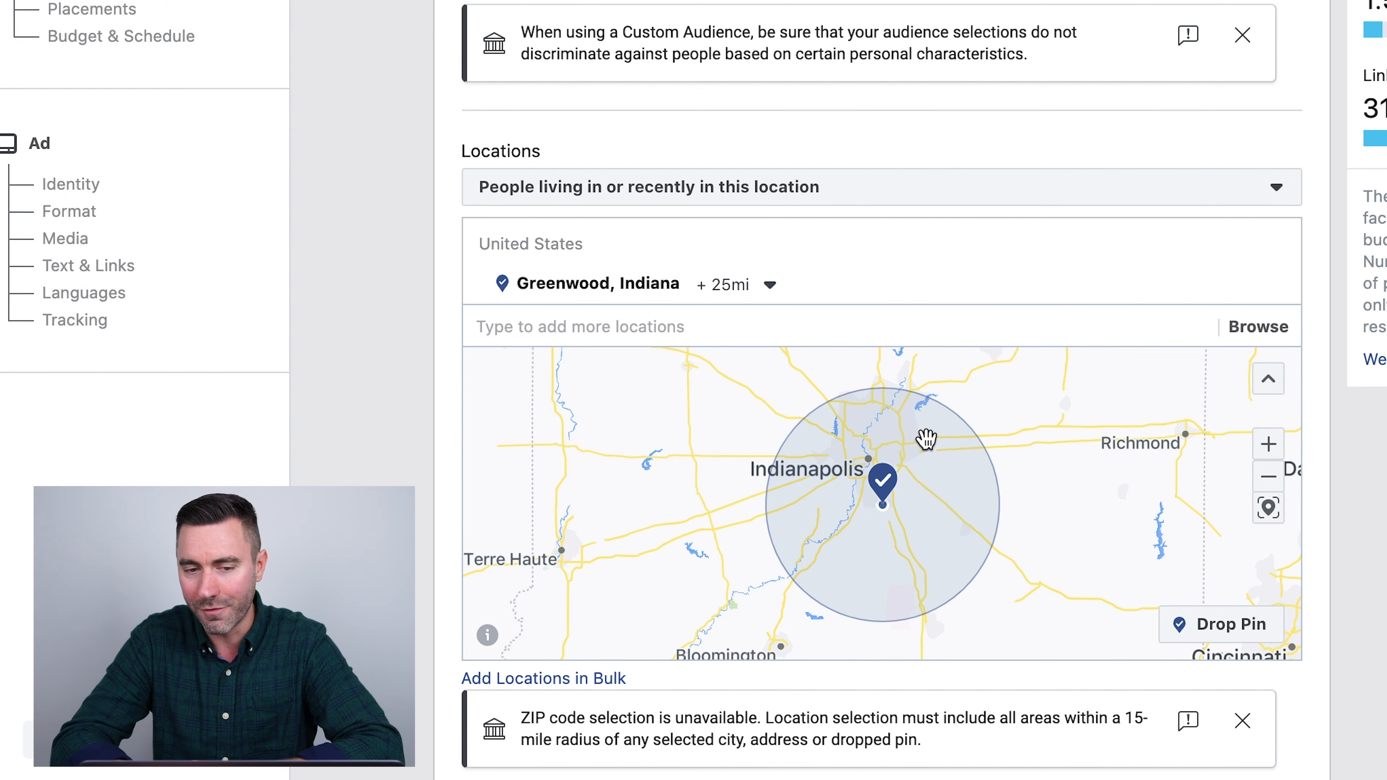
Step: Reveal the additional budget and schedule options and set the ad set's charging basis to Link Click (CPC)
scroll(455, 491, down, 8)
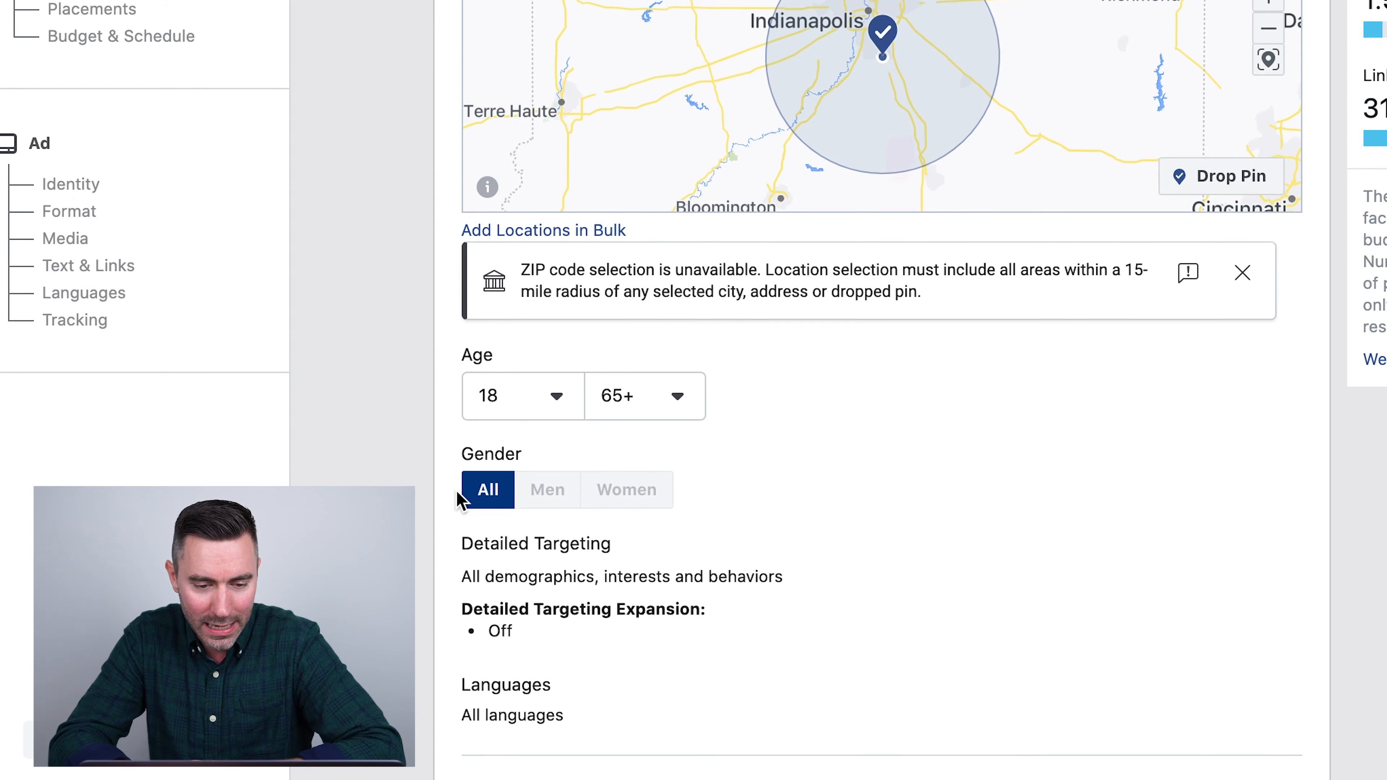
scroll(456, 492, down, 2)
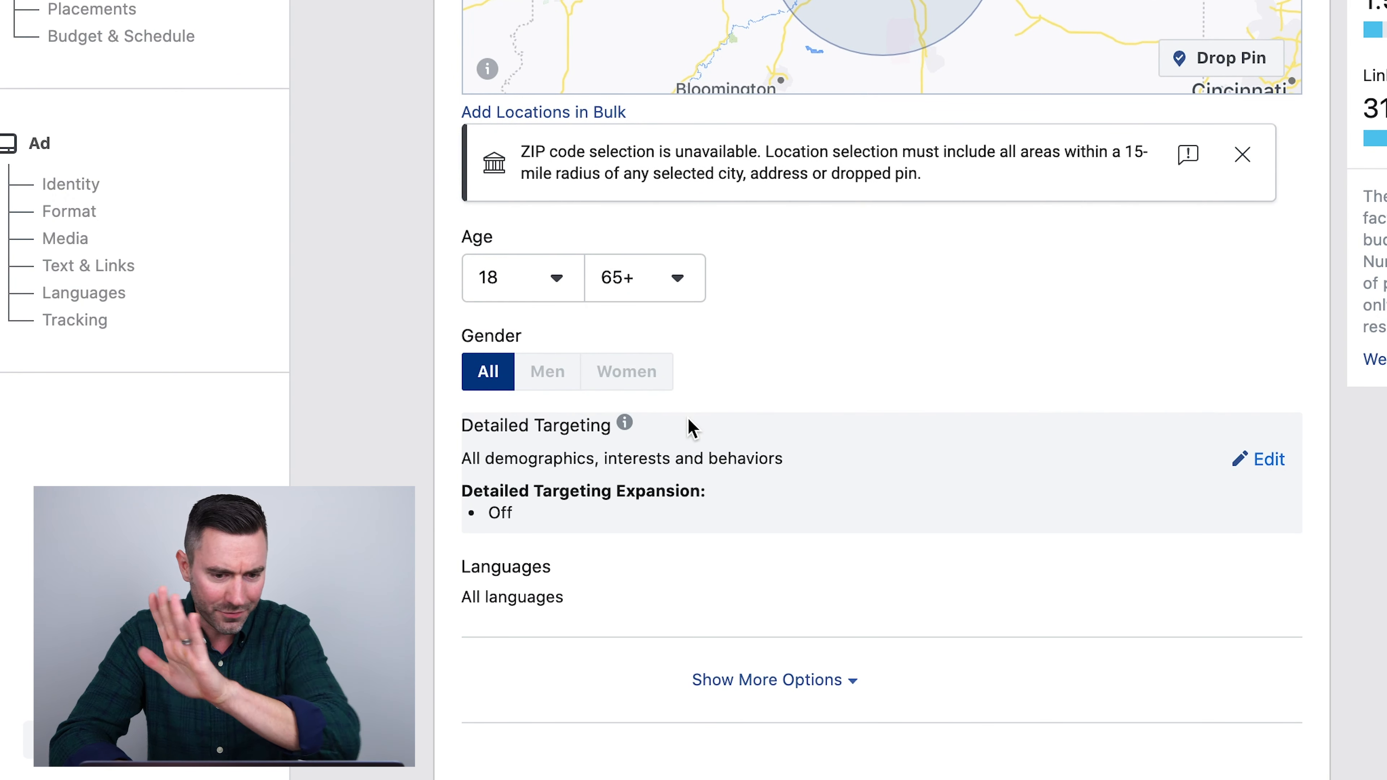
scroll(691, 428, down, 2)
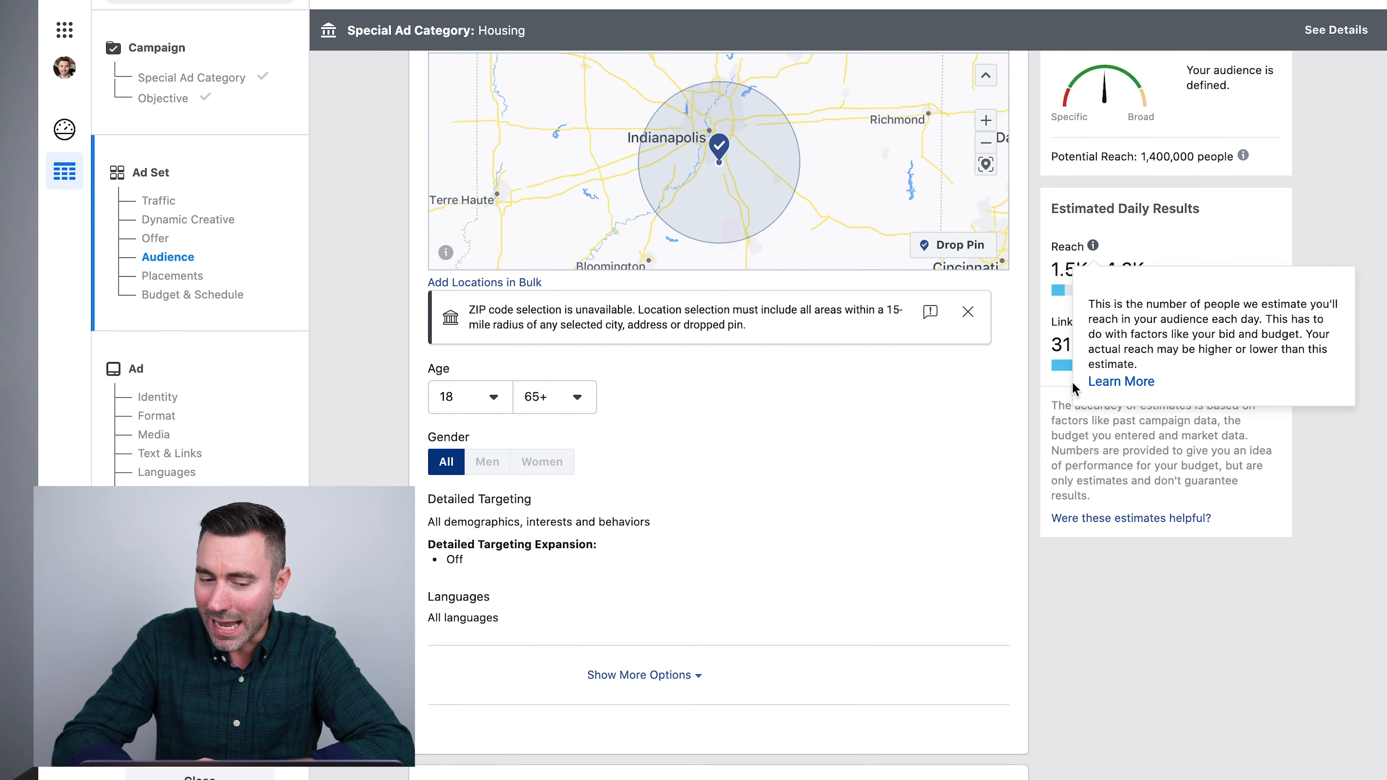
scroll(1135, 584, down, 3)
scroll(1134, 584, down, 2)
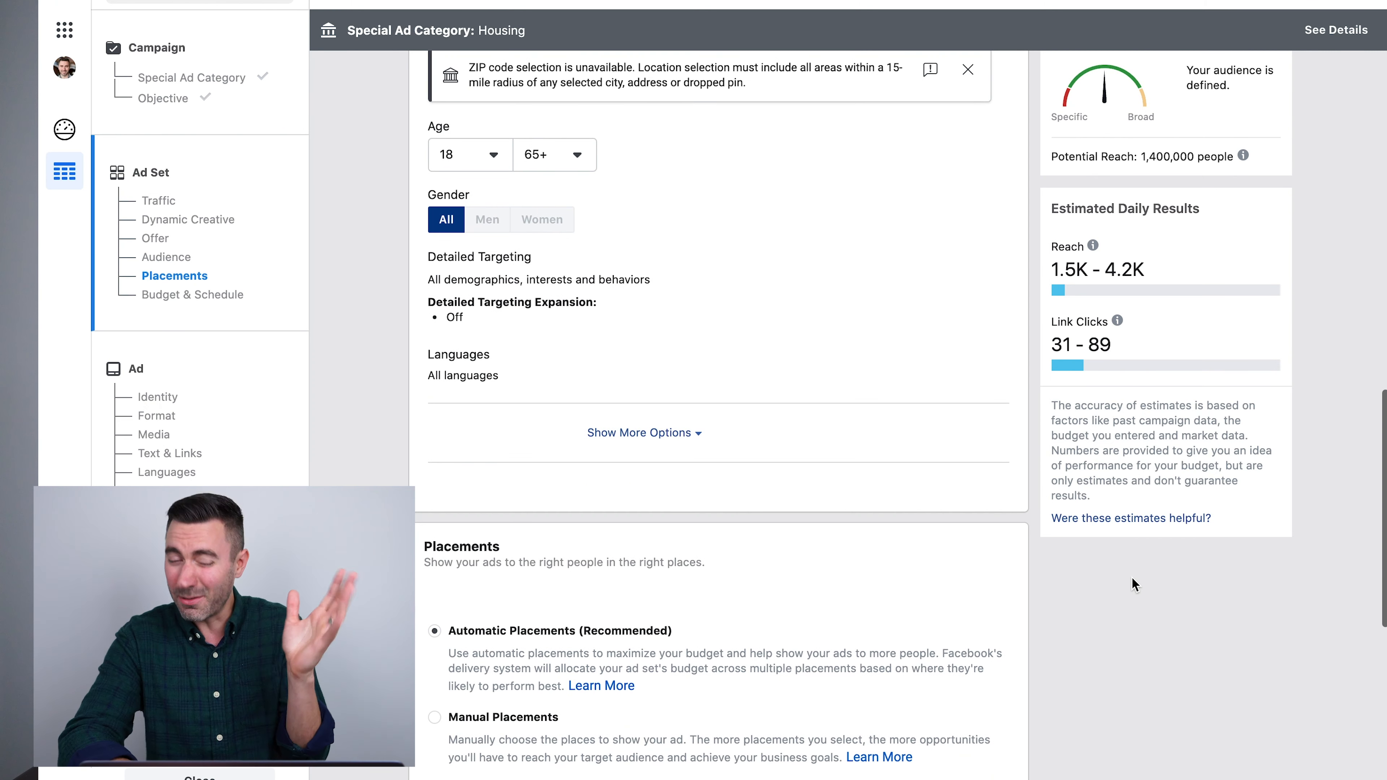
scroll(564, 570, down, 2)
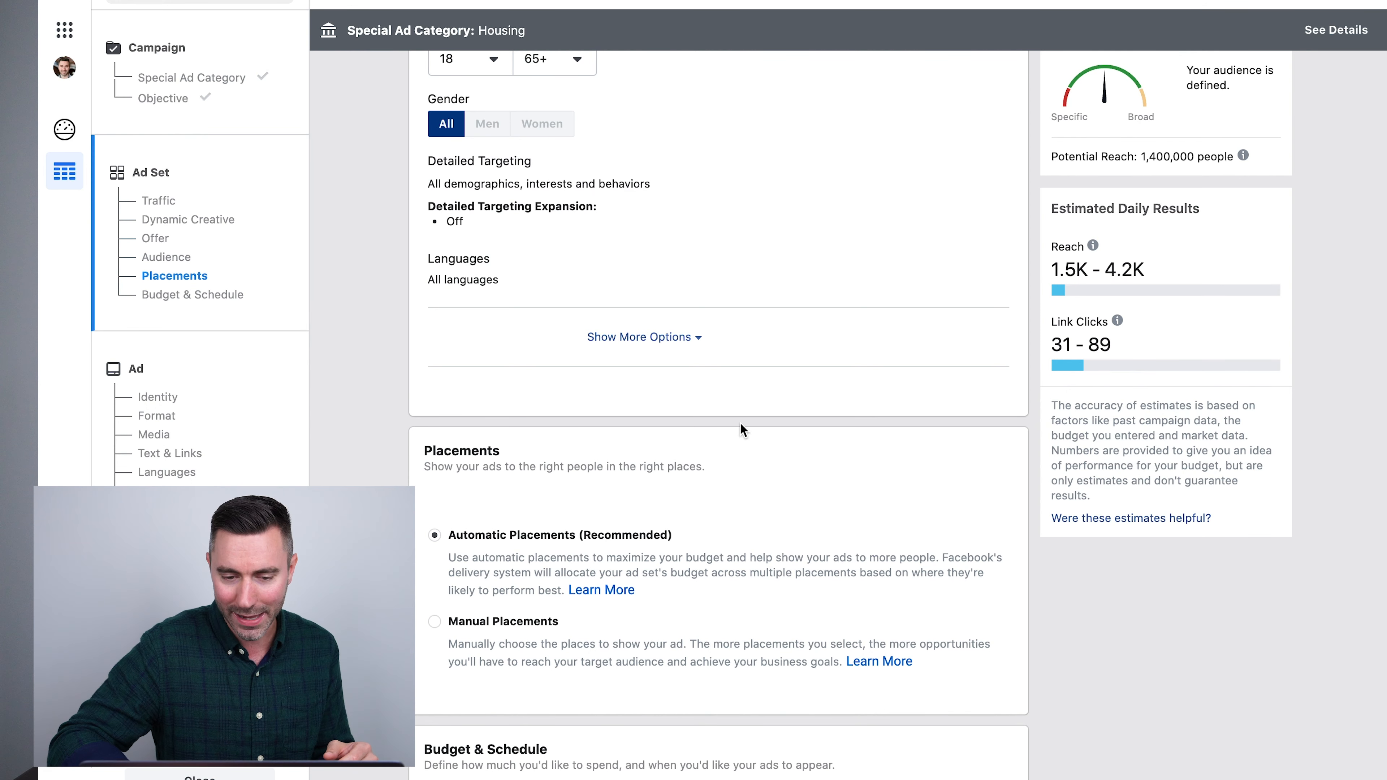
scroll(743, 430, down, 9)
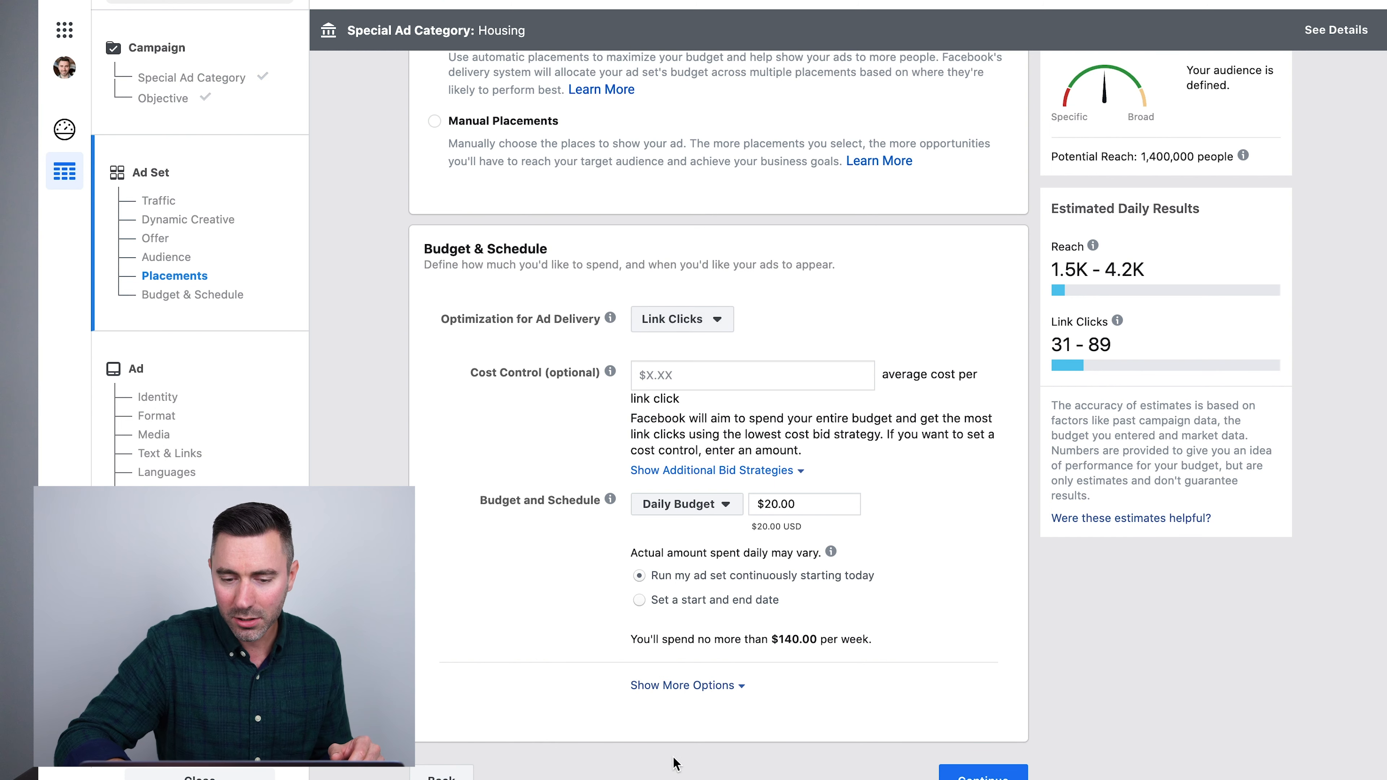
click(681, 686)
scroll(565, 664, down, 3)
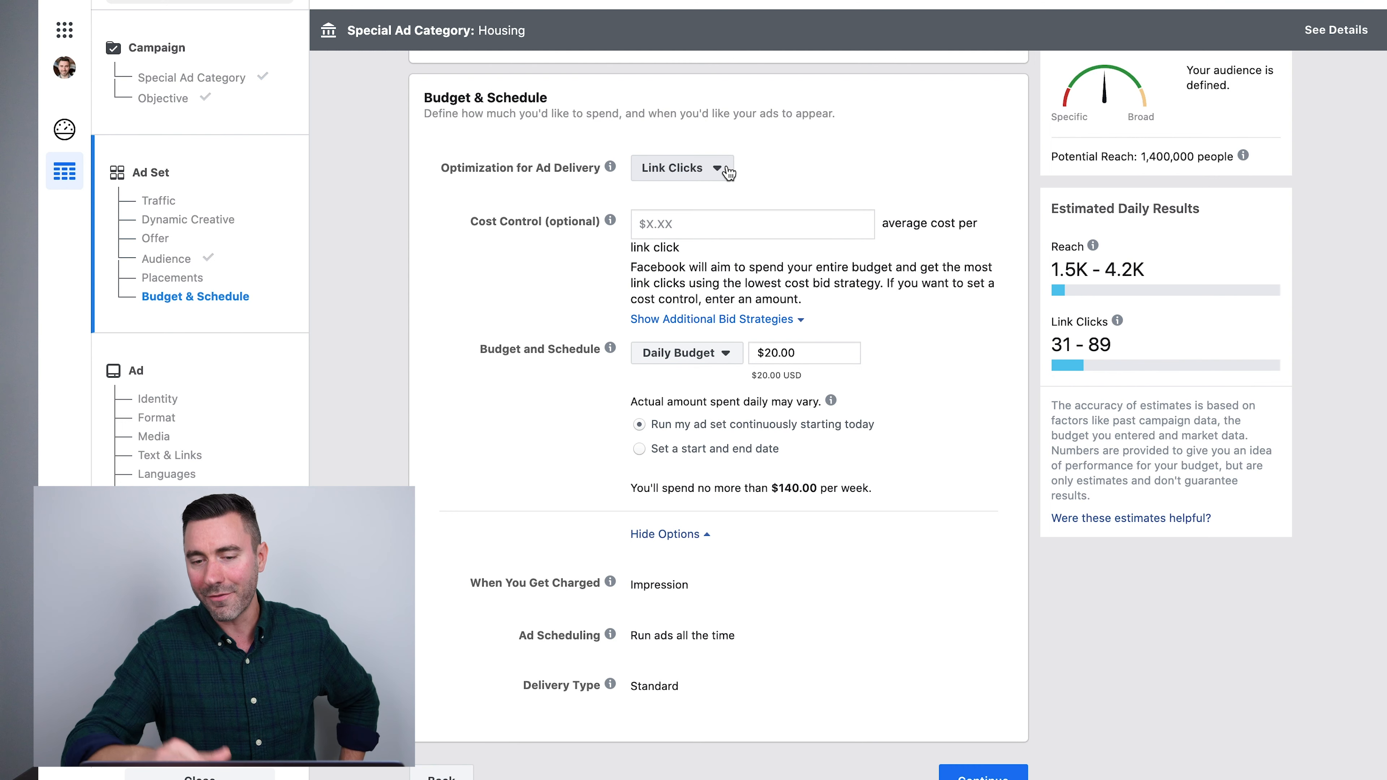
click(973, 584)
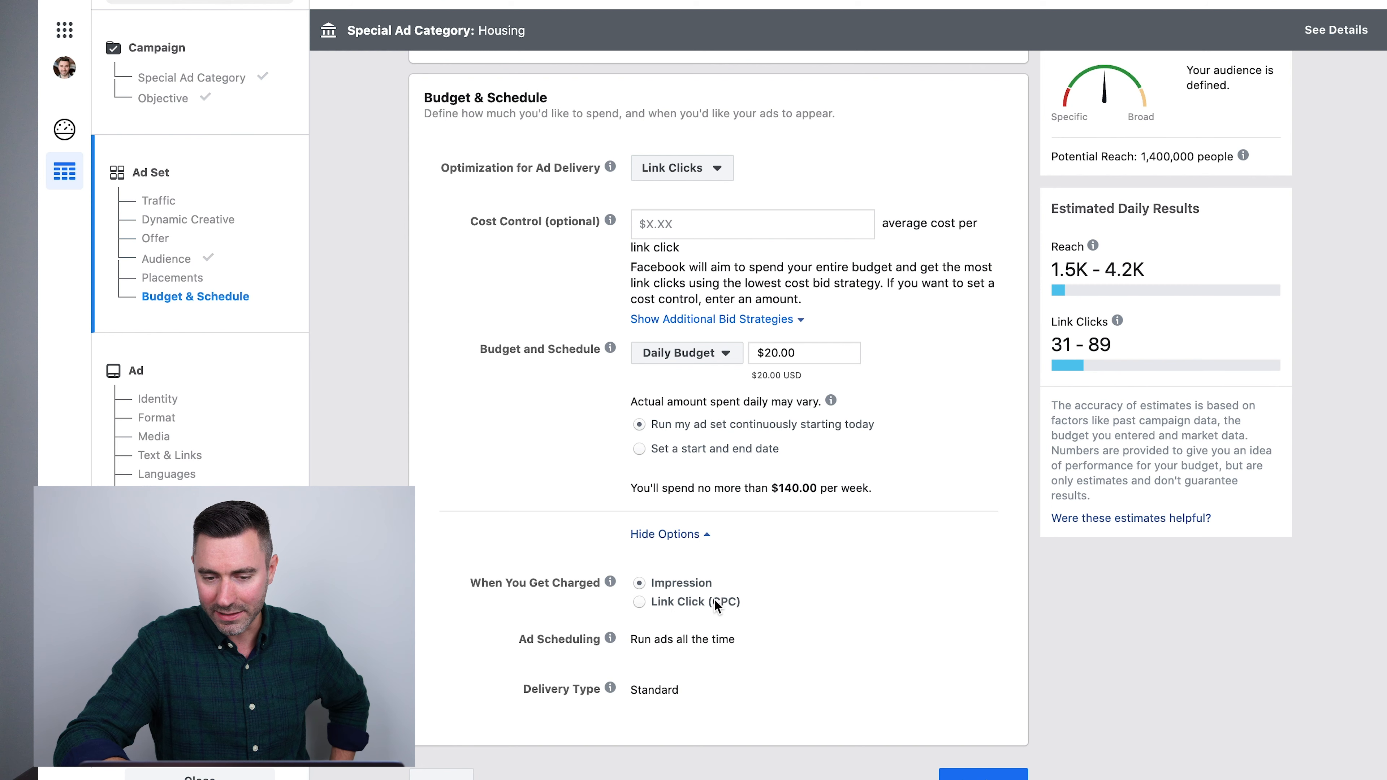
click(667, 603)
Step: Review the available optimization choices for ad delivery, leaving the selection as it is
click(722, 170)
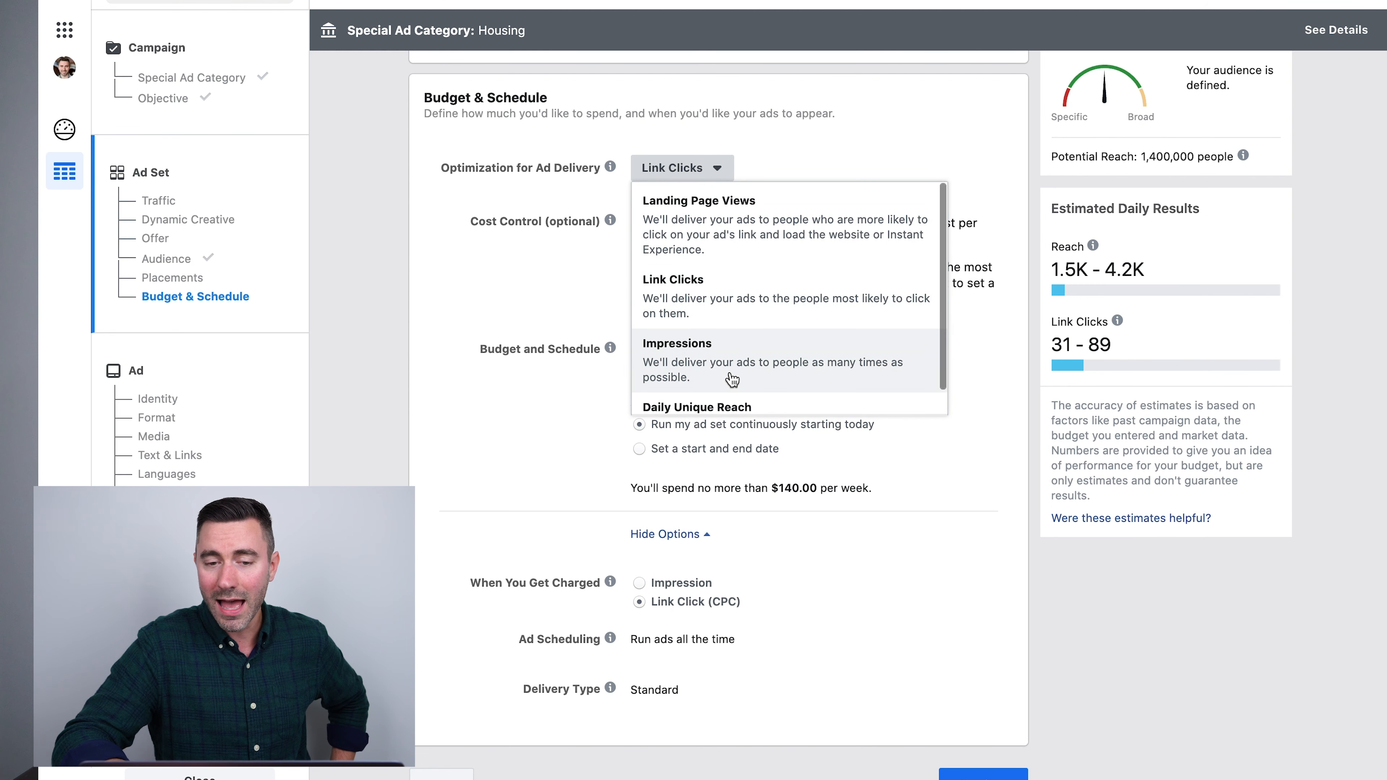
click(470, 294)
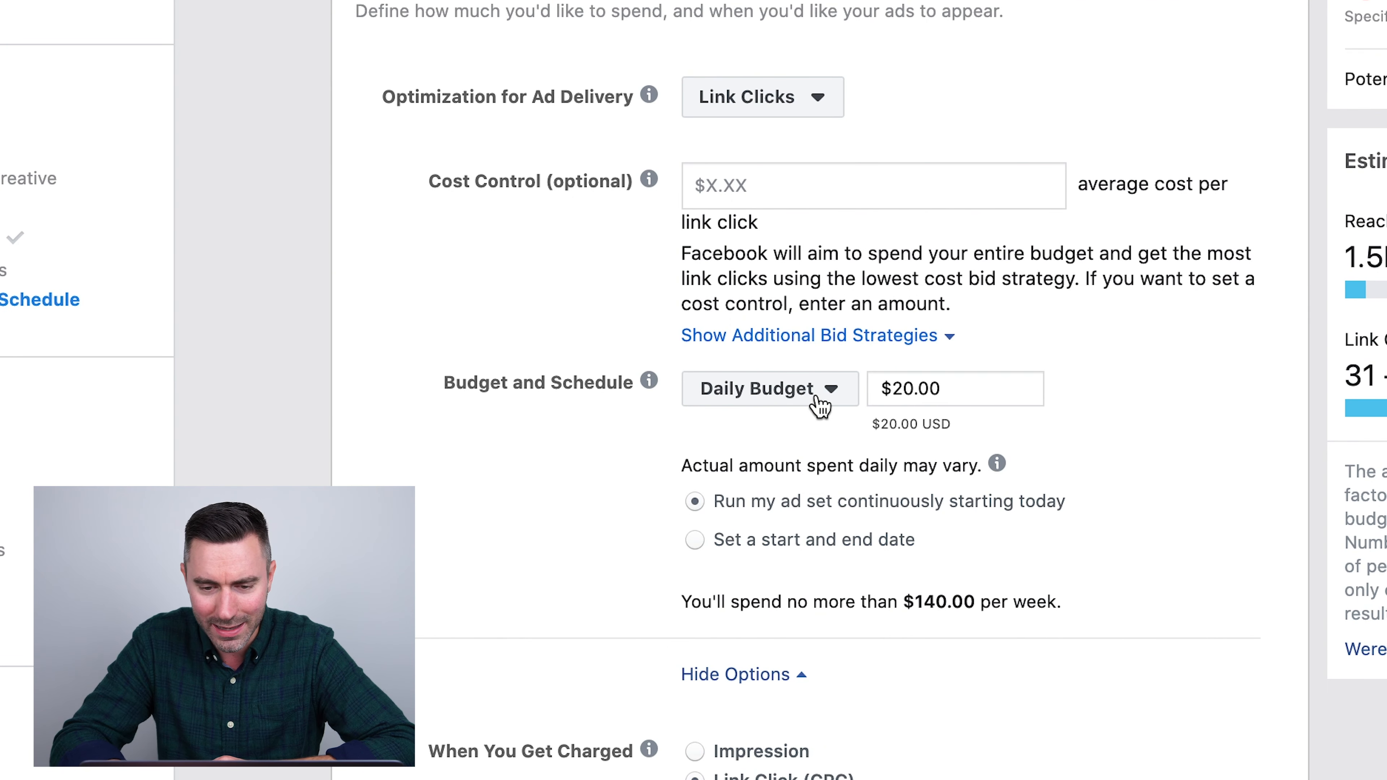
Step: Give the ad set a start and end date schedule, starting Sep 25, 2020 at 8:00 AM
click(696, 543)
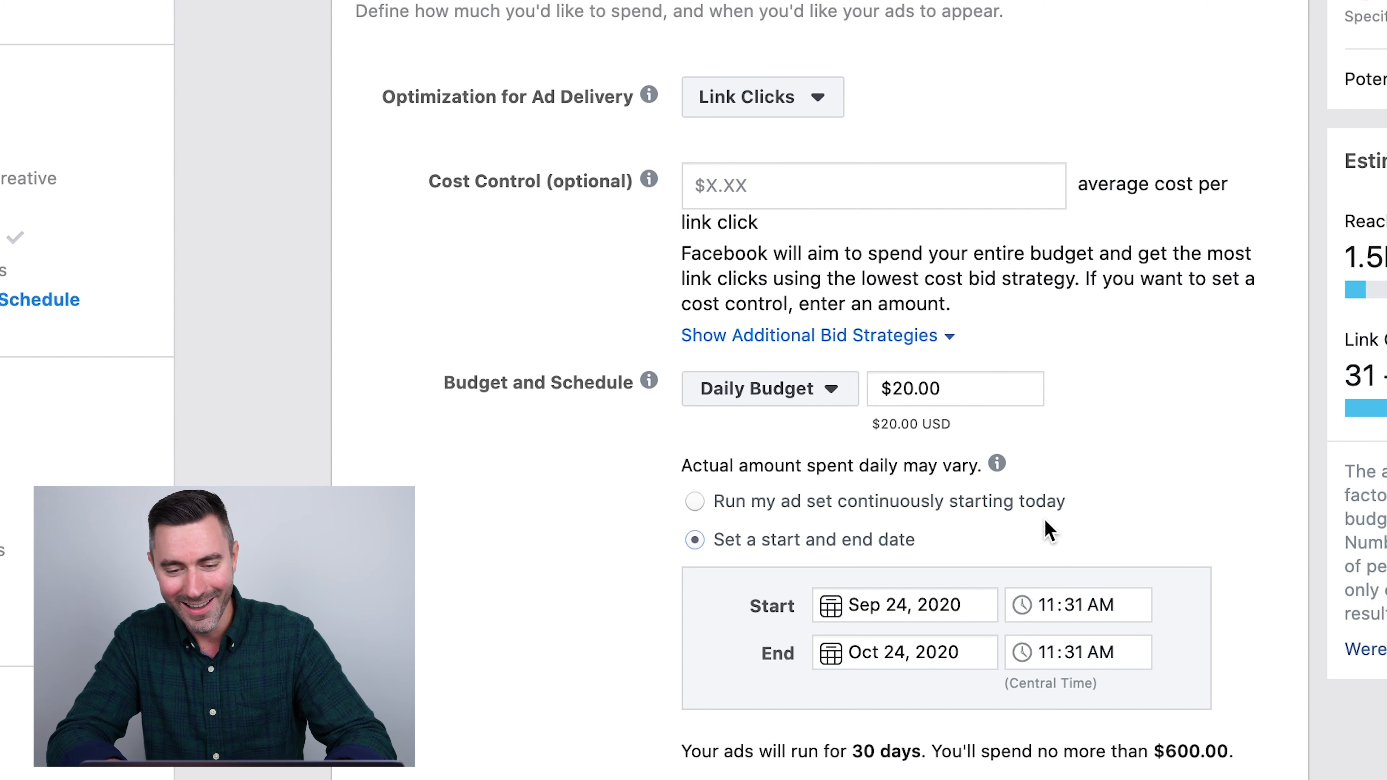
scroll(775, 583, down, 3)
click(920, 475)
scroll(1087, 650, down, 2)
click(1095, 601)
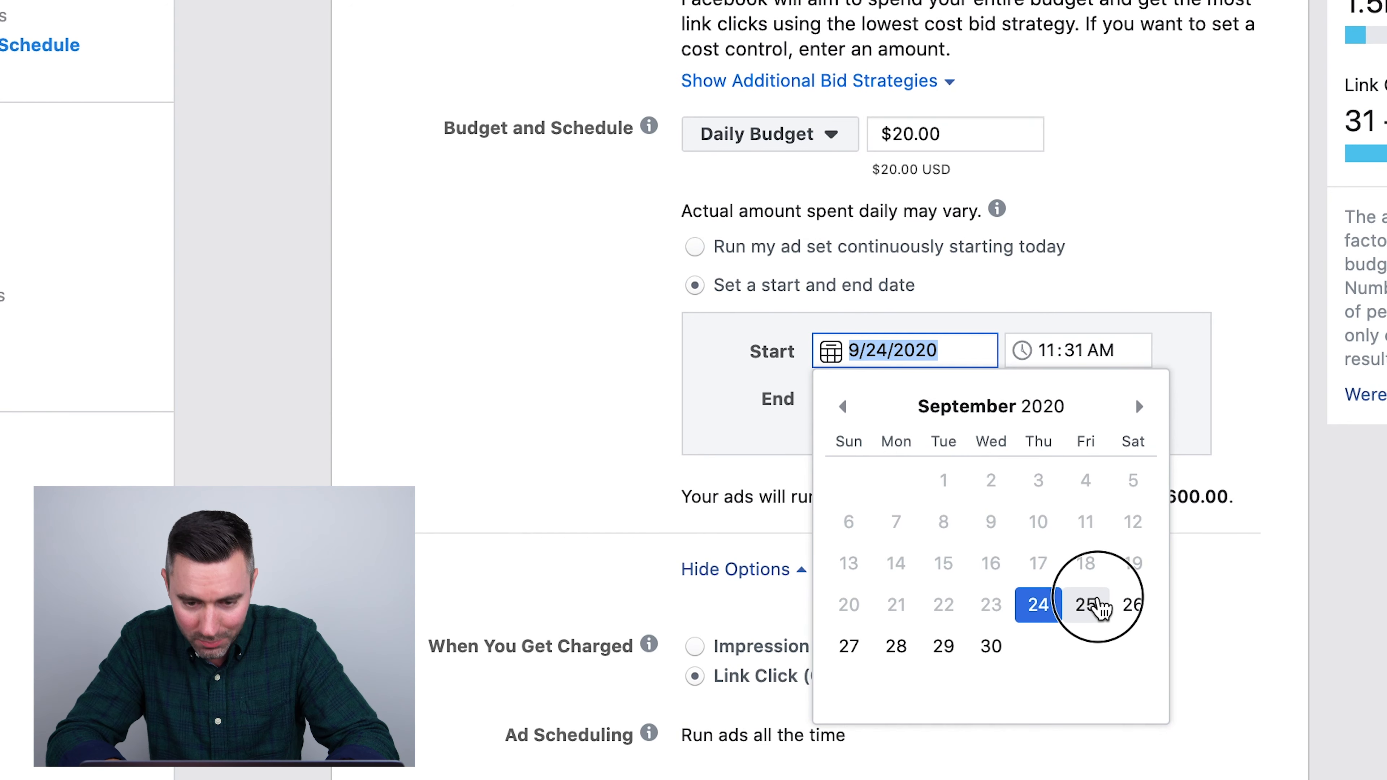
click(1046, 350)
click(1074, 350)
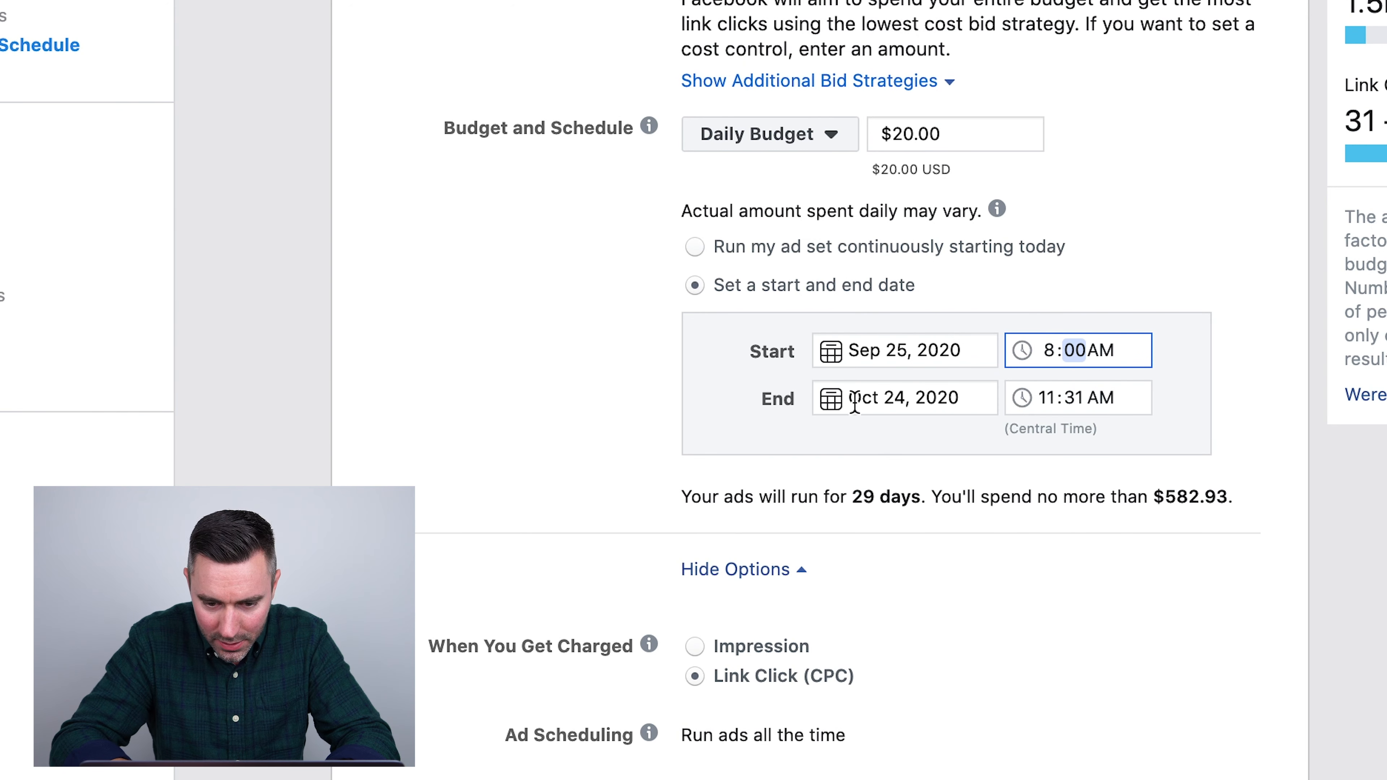
Step: Set the ad set's schedule to end on Oct 2, 2020 at 8:00 AM
click(876, 401)
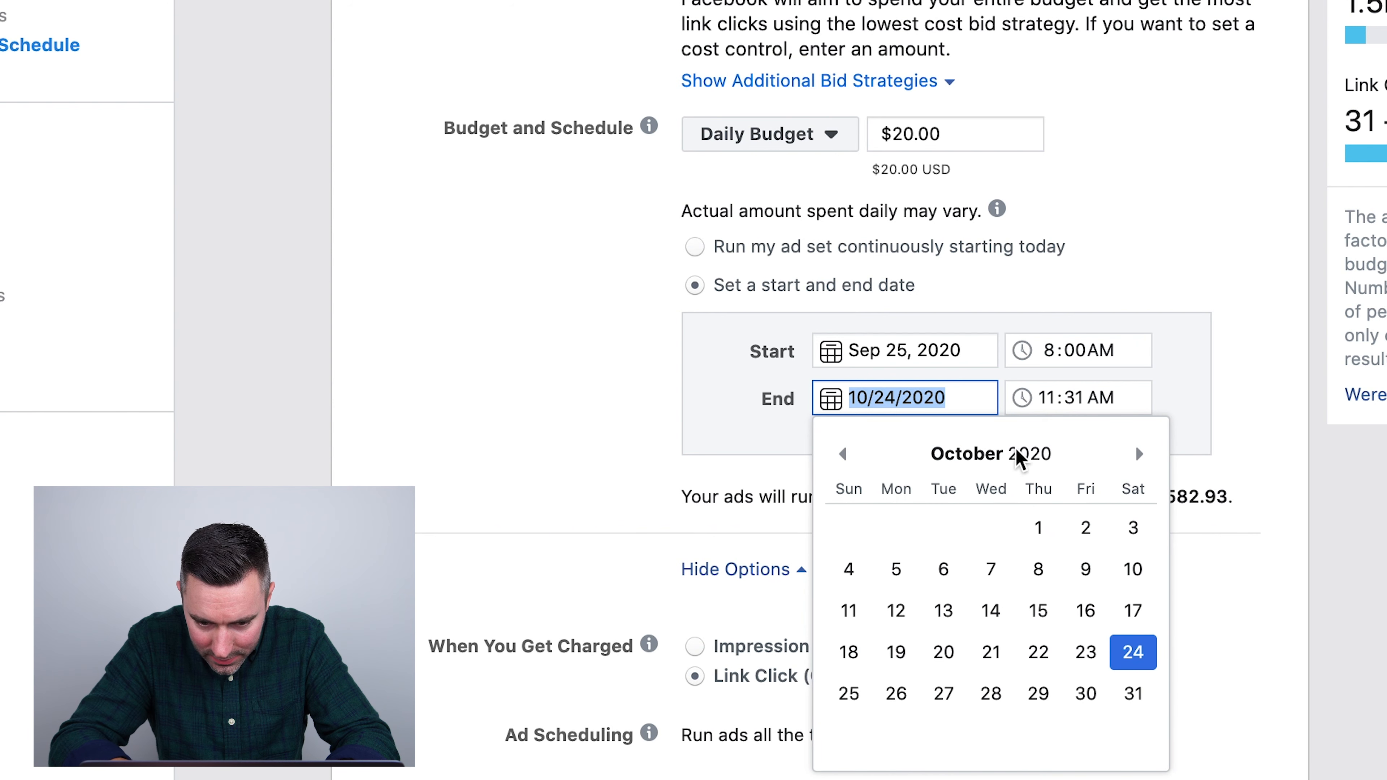
scroll(1044, 522, up, 2)
click(1087, 529)
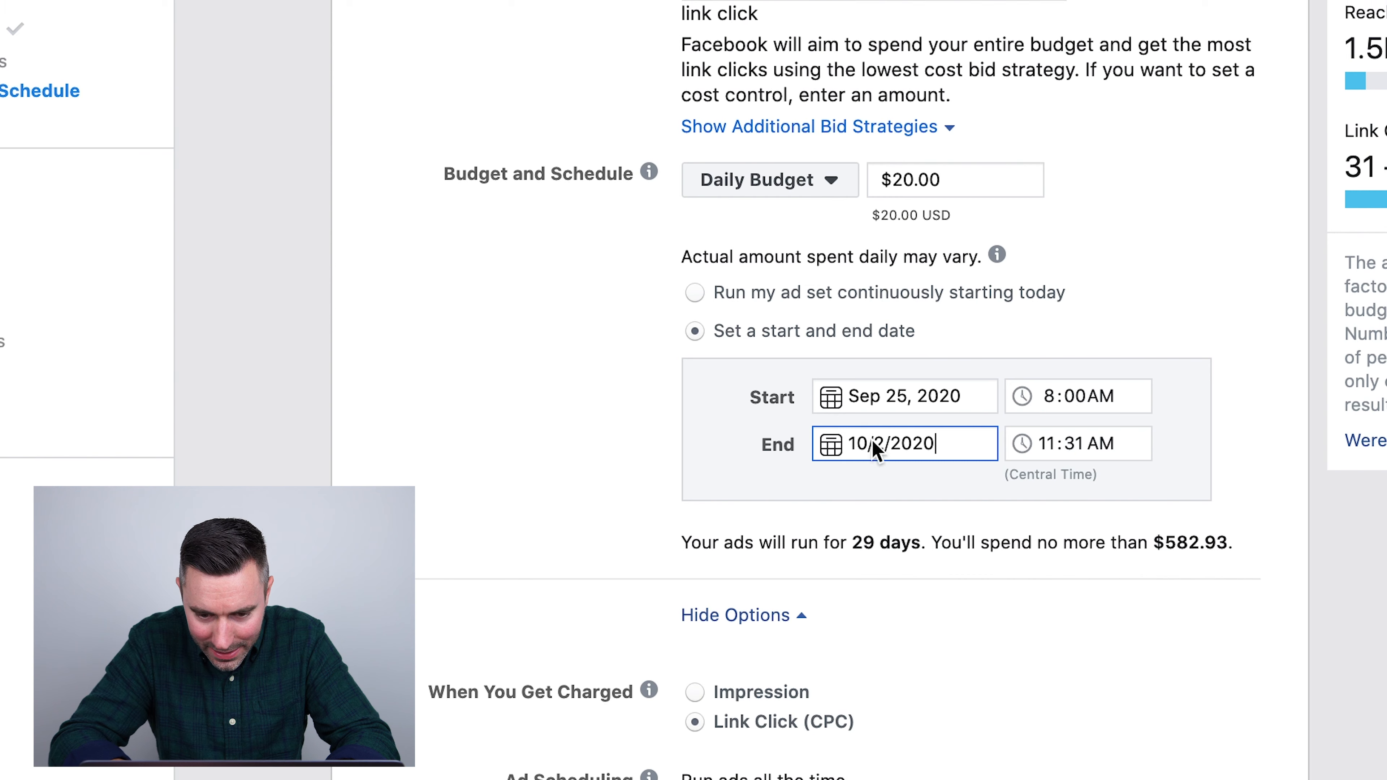
click(1059, 446)
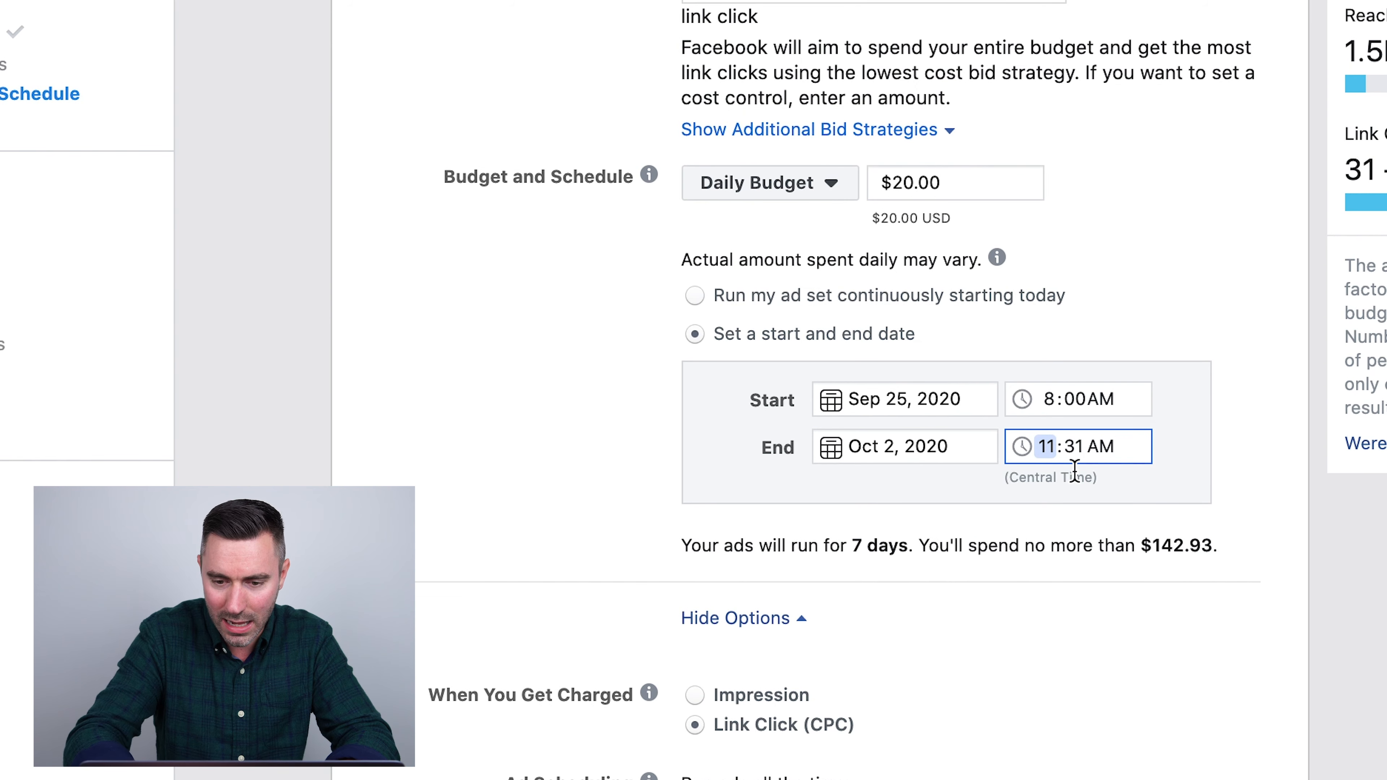
click(1074, 447)
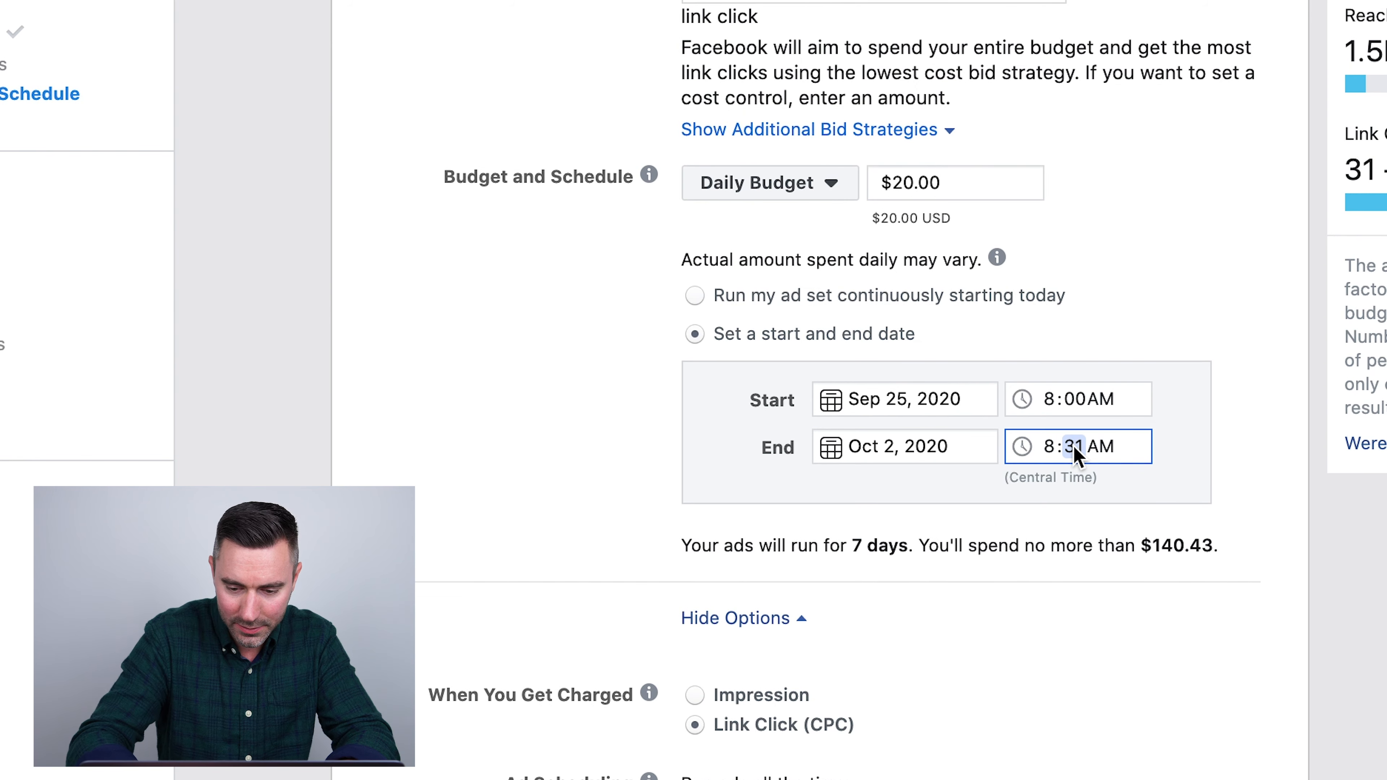
click(541, 435)
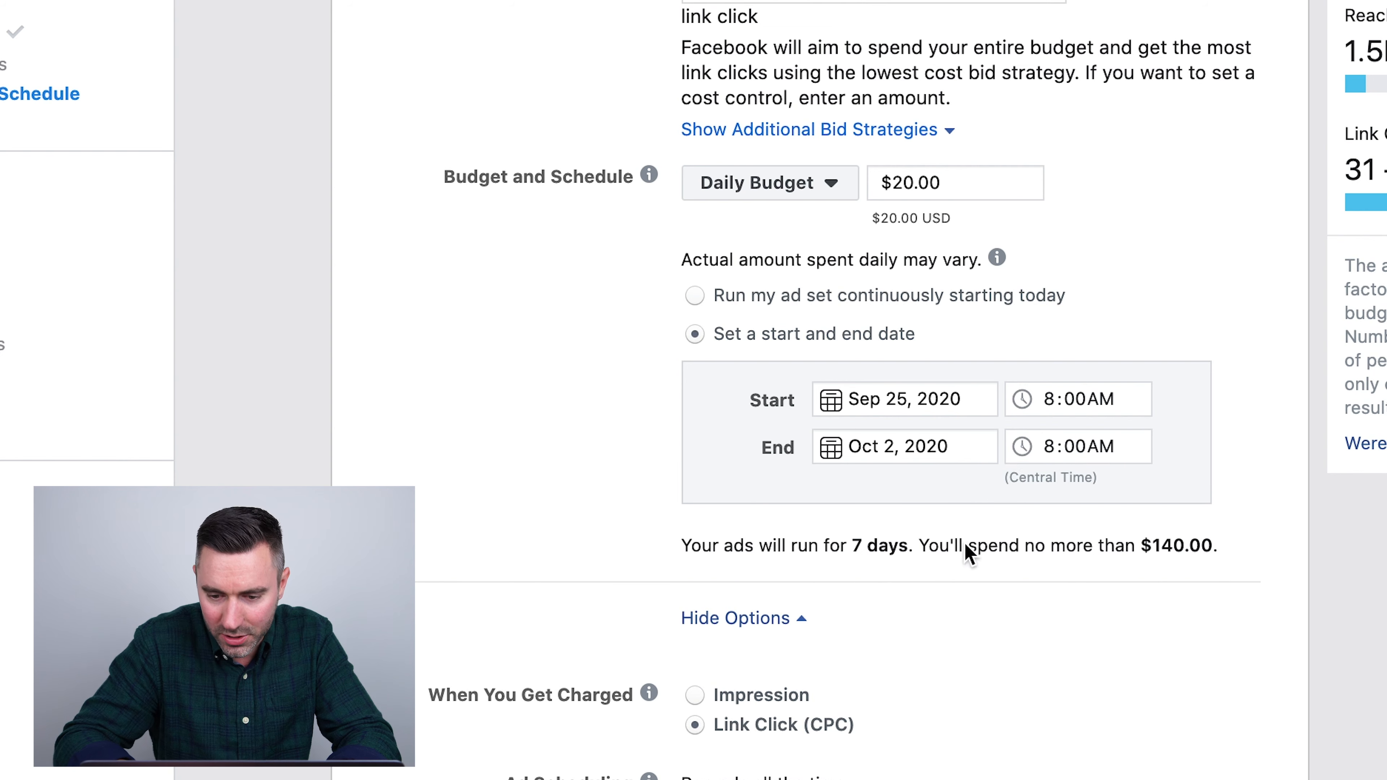
Step: Change the ad set's budget type to Lifetime Budget with an amount of $70
scroll(1000, 582, down, 2)
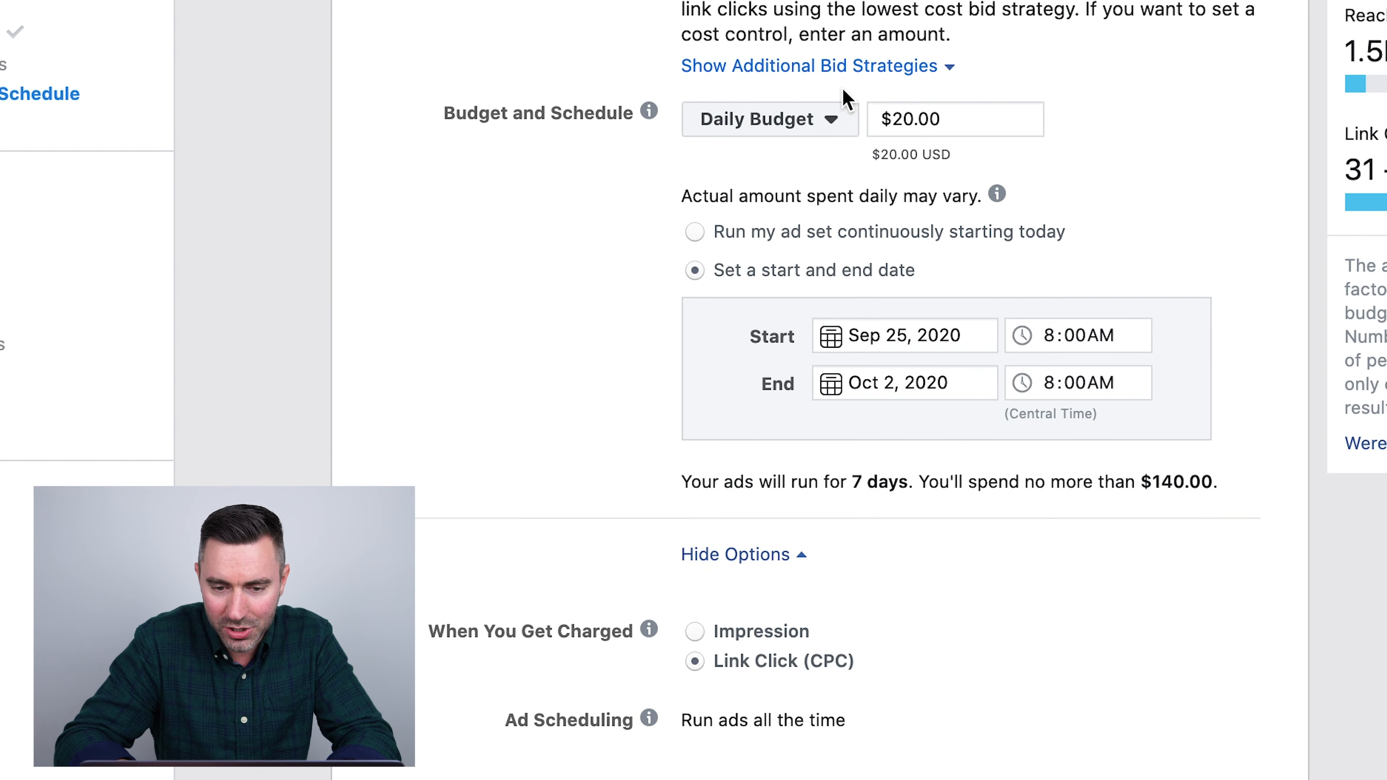
click(834, 118)
click(772, 203)
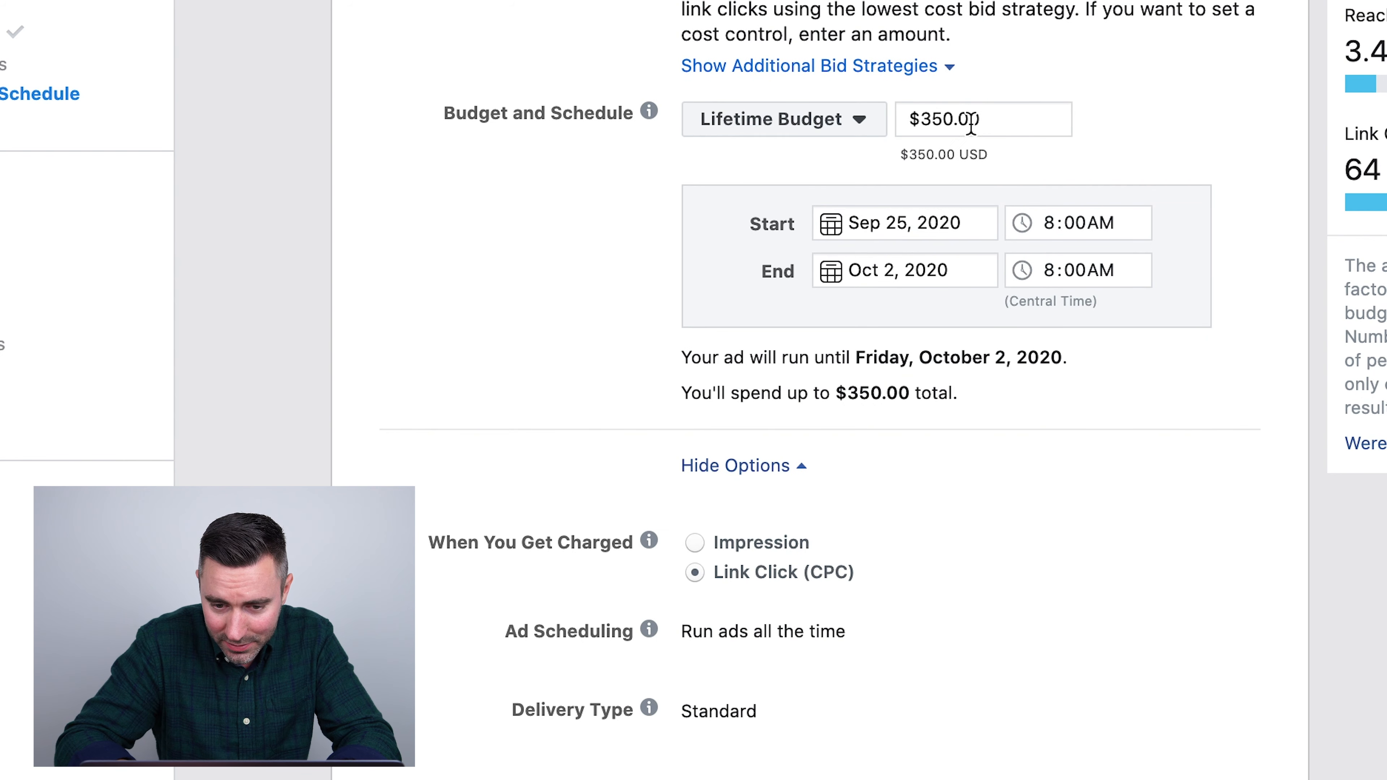
double_click(962, 117)
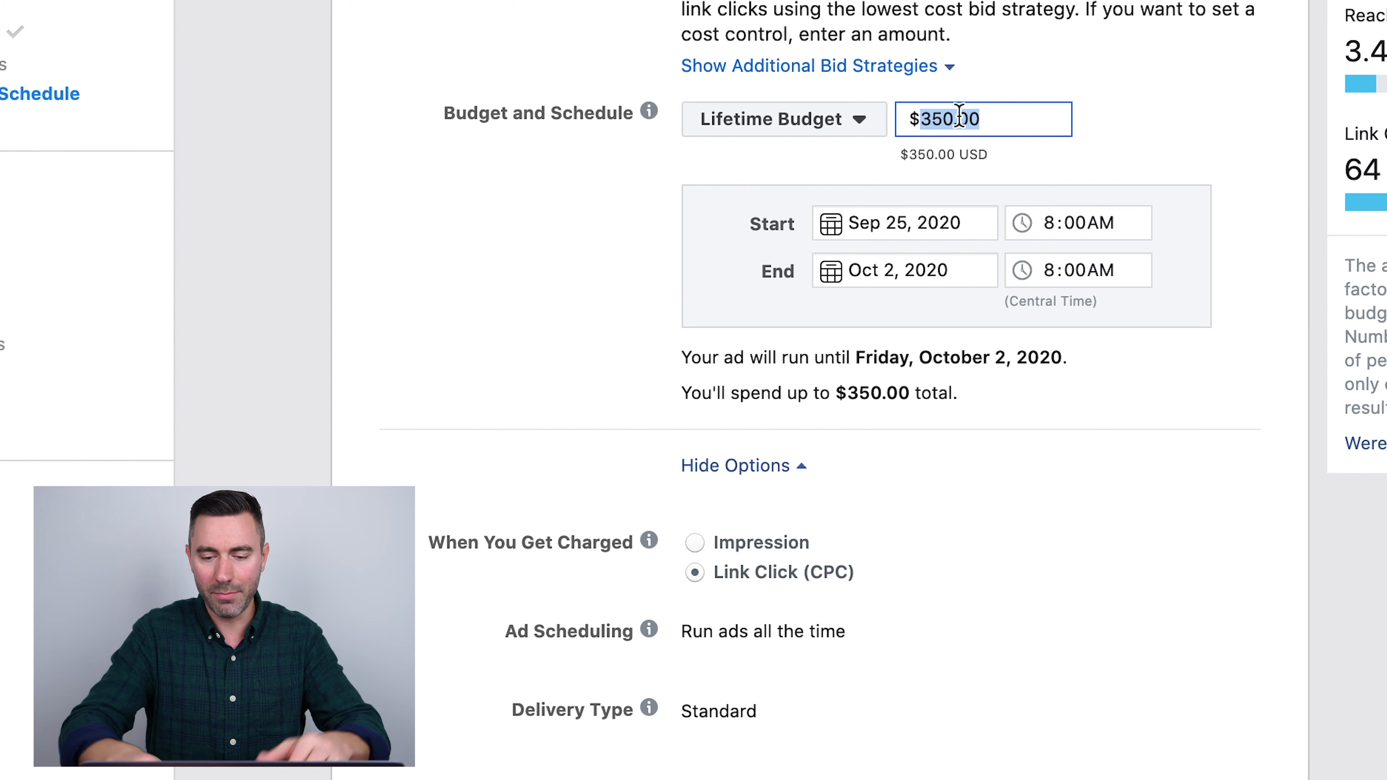
text(70)
click(470, 214)
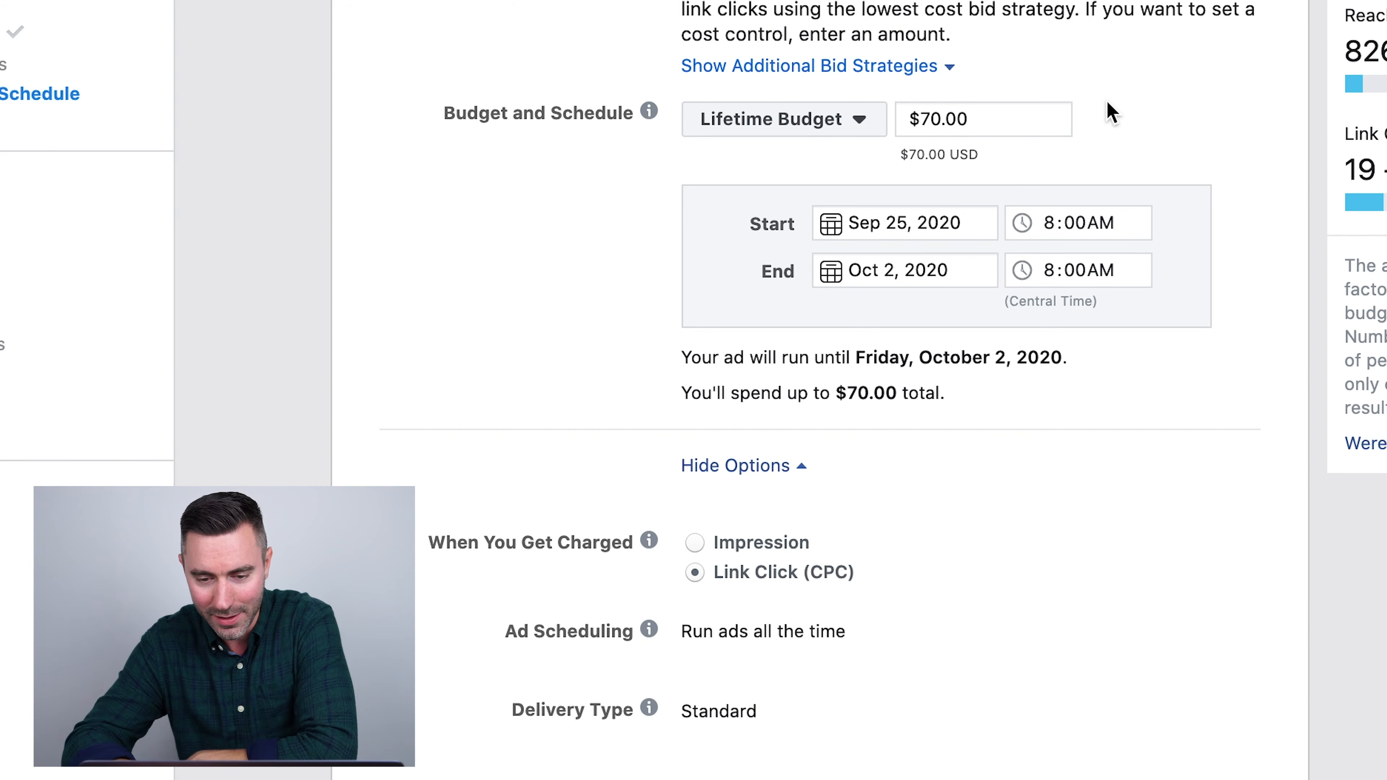
Step: Continue from the ad set to the ad setup and name the ad "Training"
scroll(937, 647, down, 1)
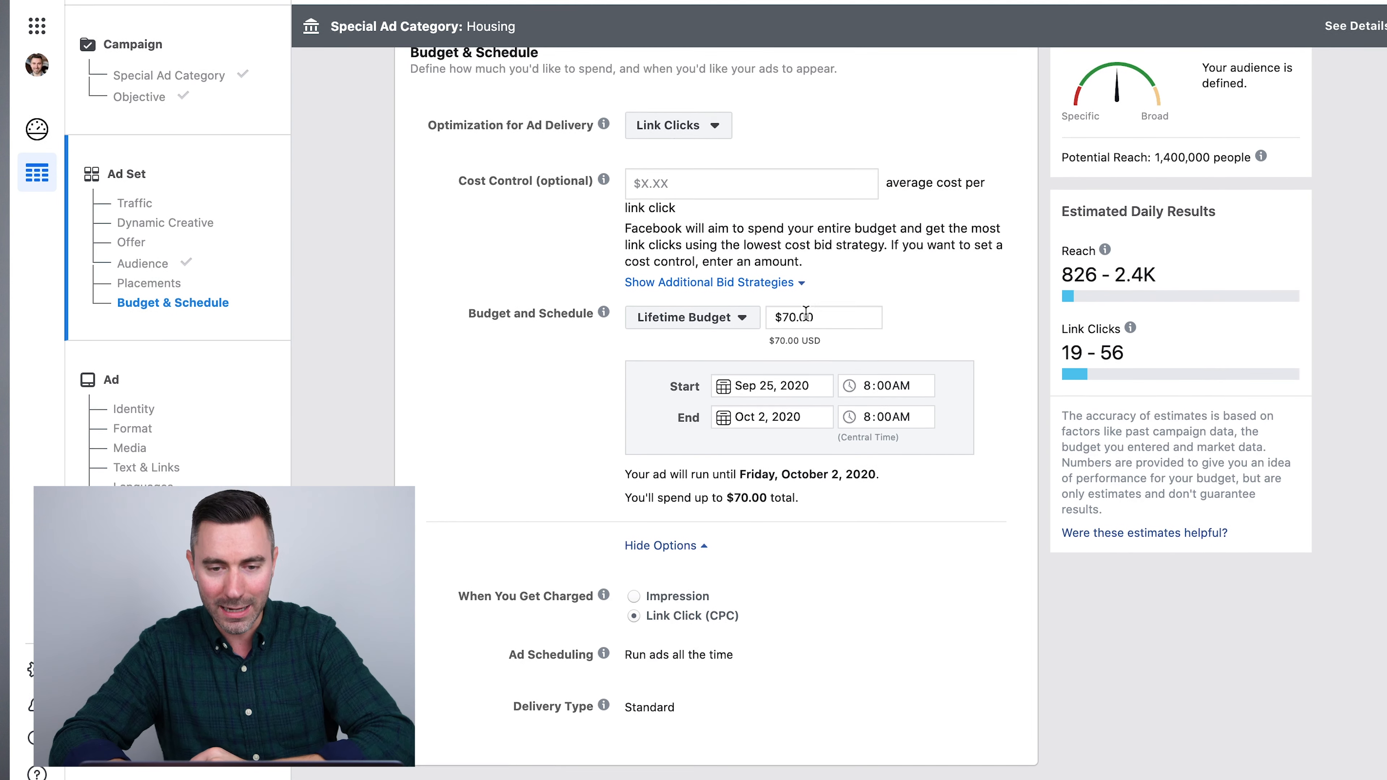
scroll(674, 134, up, 15)
scroll(675, 134, up, 10)
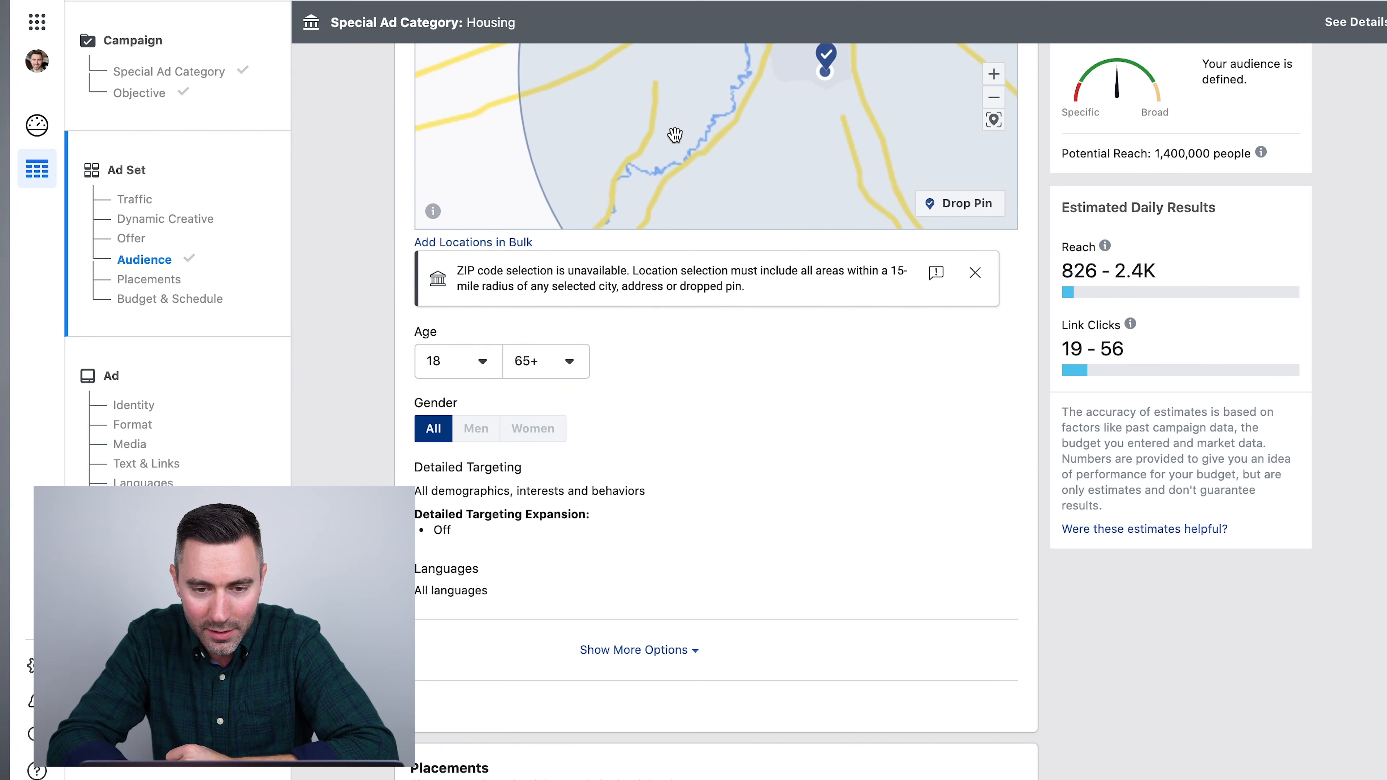
scroll(690, 343, up, 2)
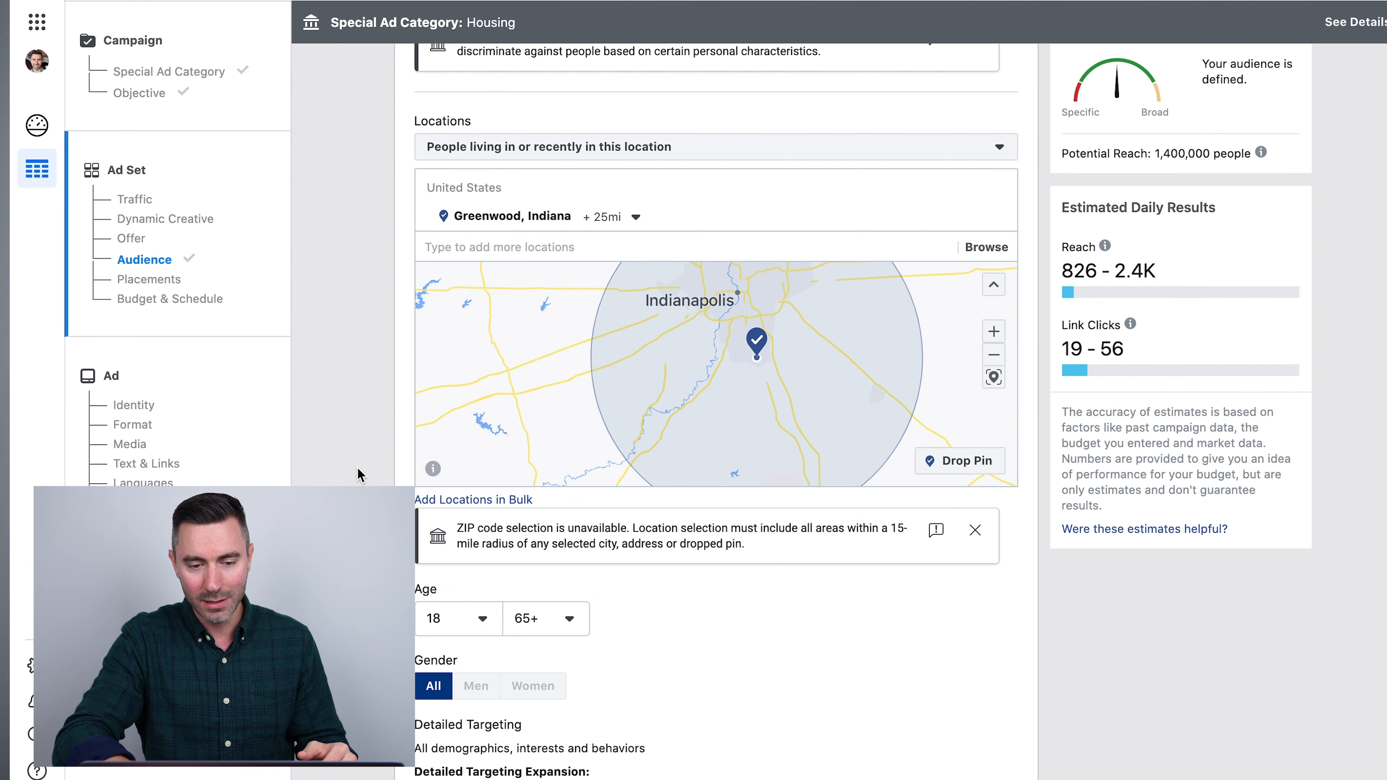
scroll(358, 474, down, 13)
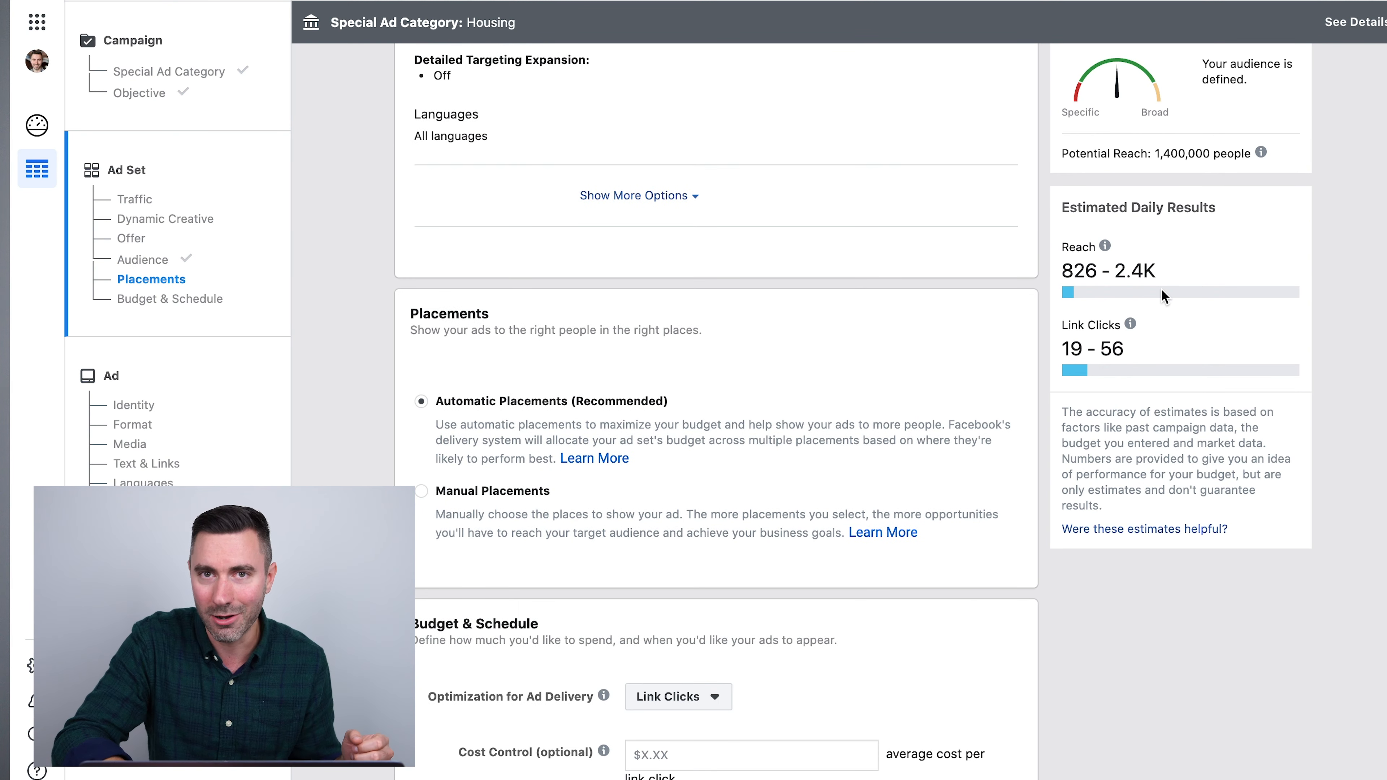
scroll(852, 331, down, 10)
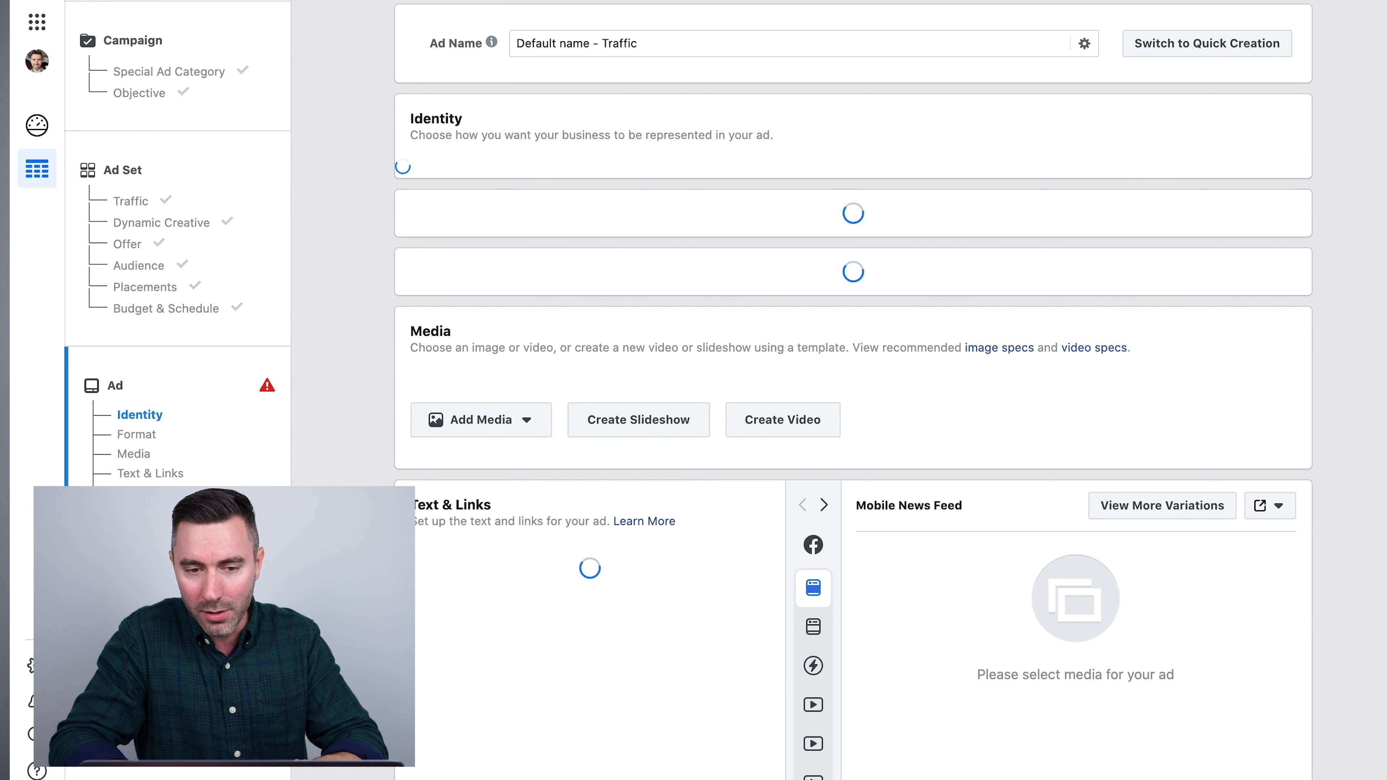
triple_click(643, 43)
text(Training)
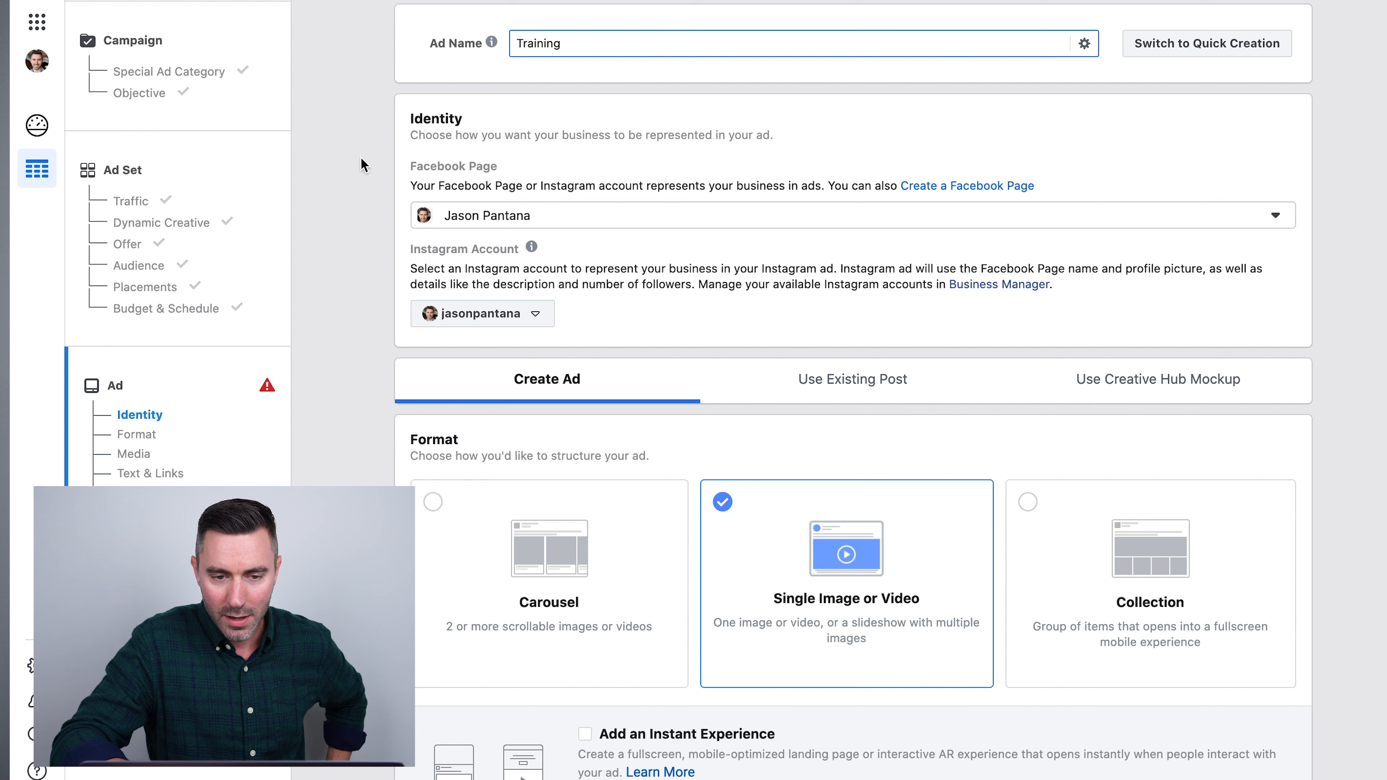
Step: Set the ad's identity to the DeBoor Group Facebook Page and the Instagram account of that group's owner
click(742, 216)
scroll(577, 465, down, 1)
scroll(572, 459, up, 1)
scroll(571, 457, down, 1)
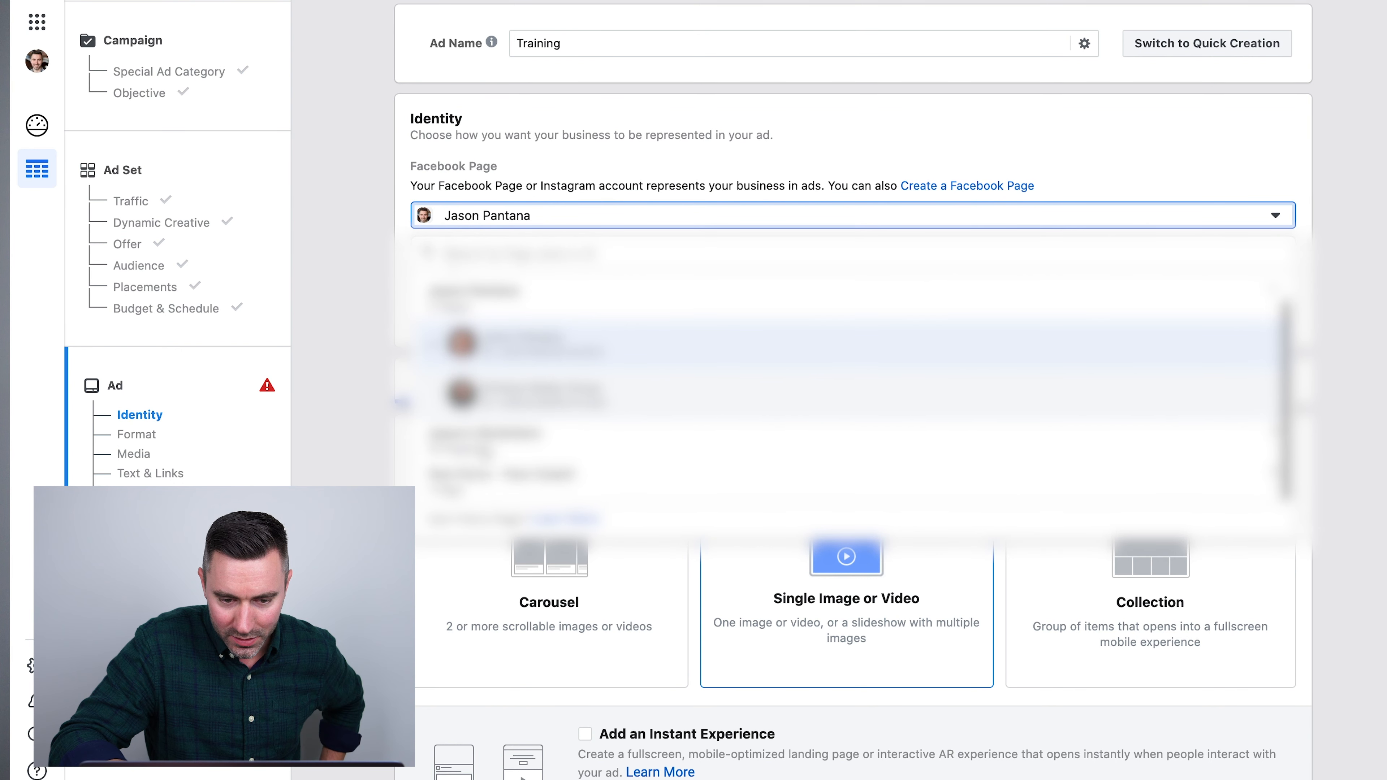
scroll(571, 438, down, 4)
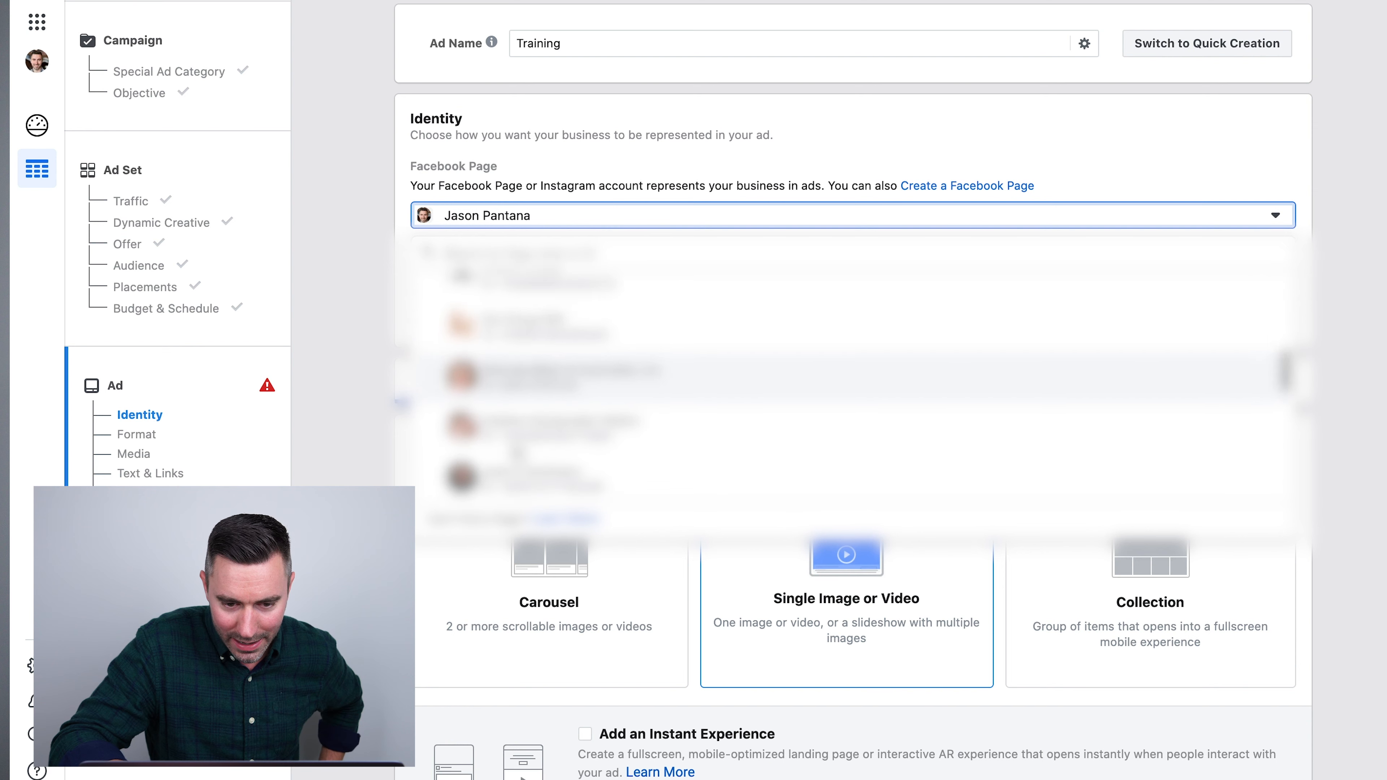
scroll(571, 437, down, 4)
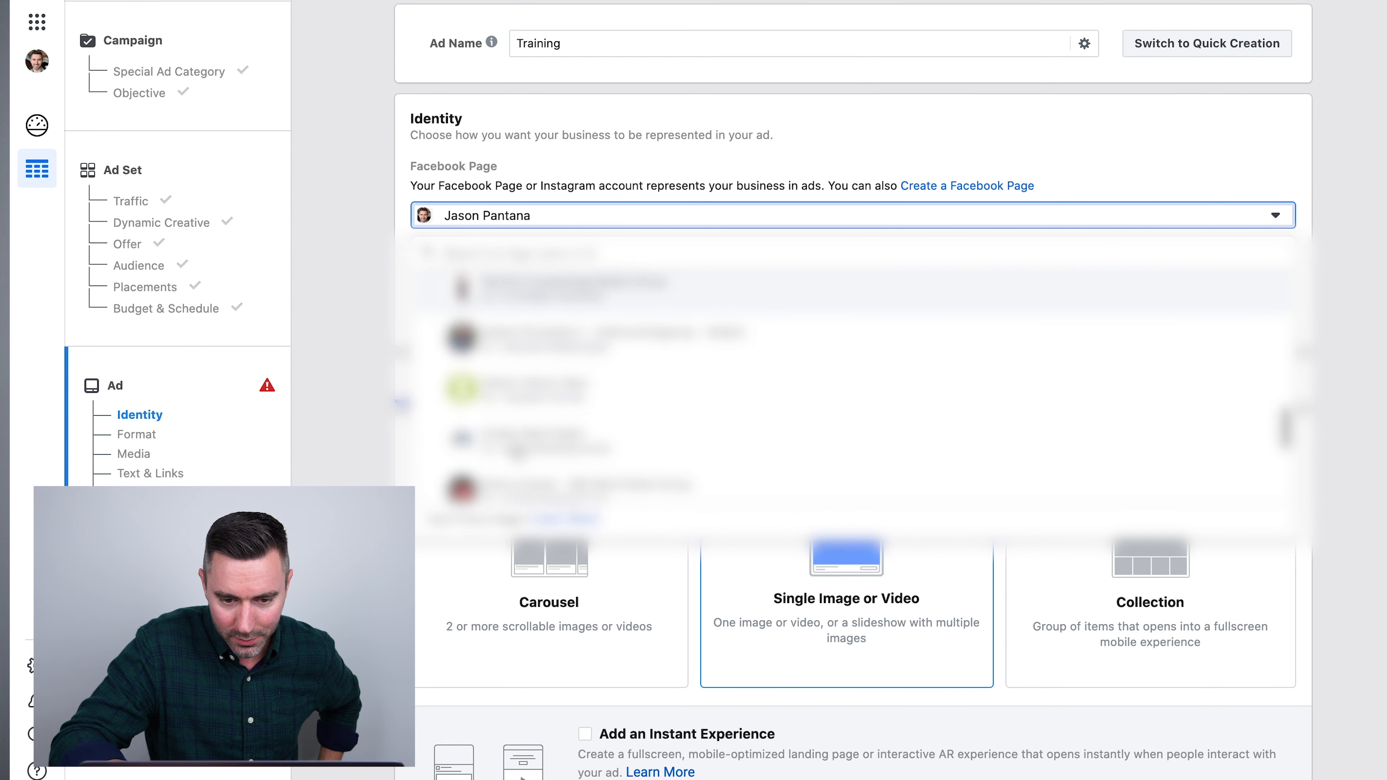
scroll(516, 449, up, 5)
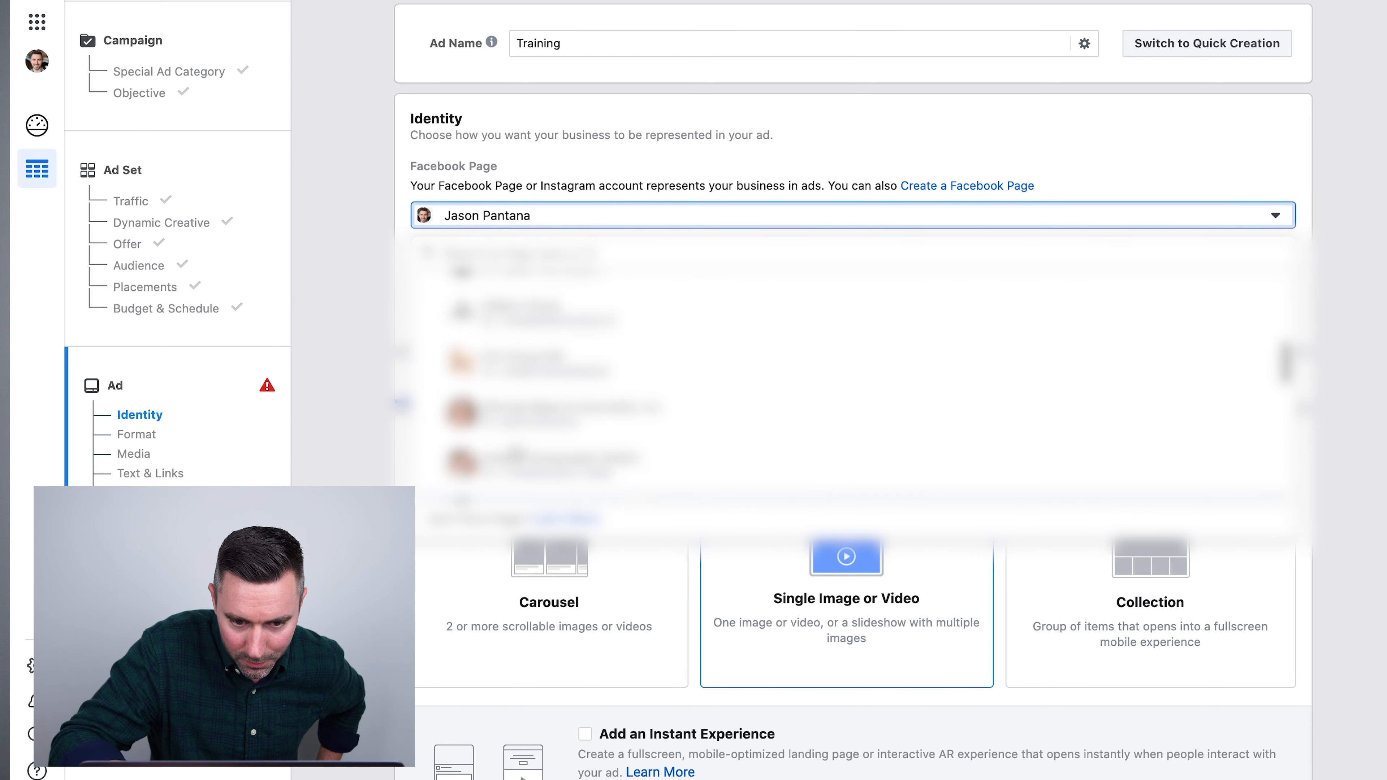
click(517, 446)
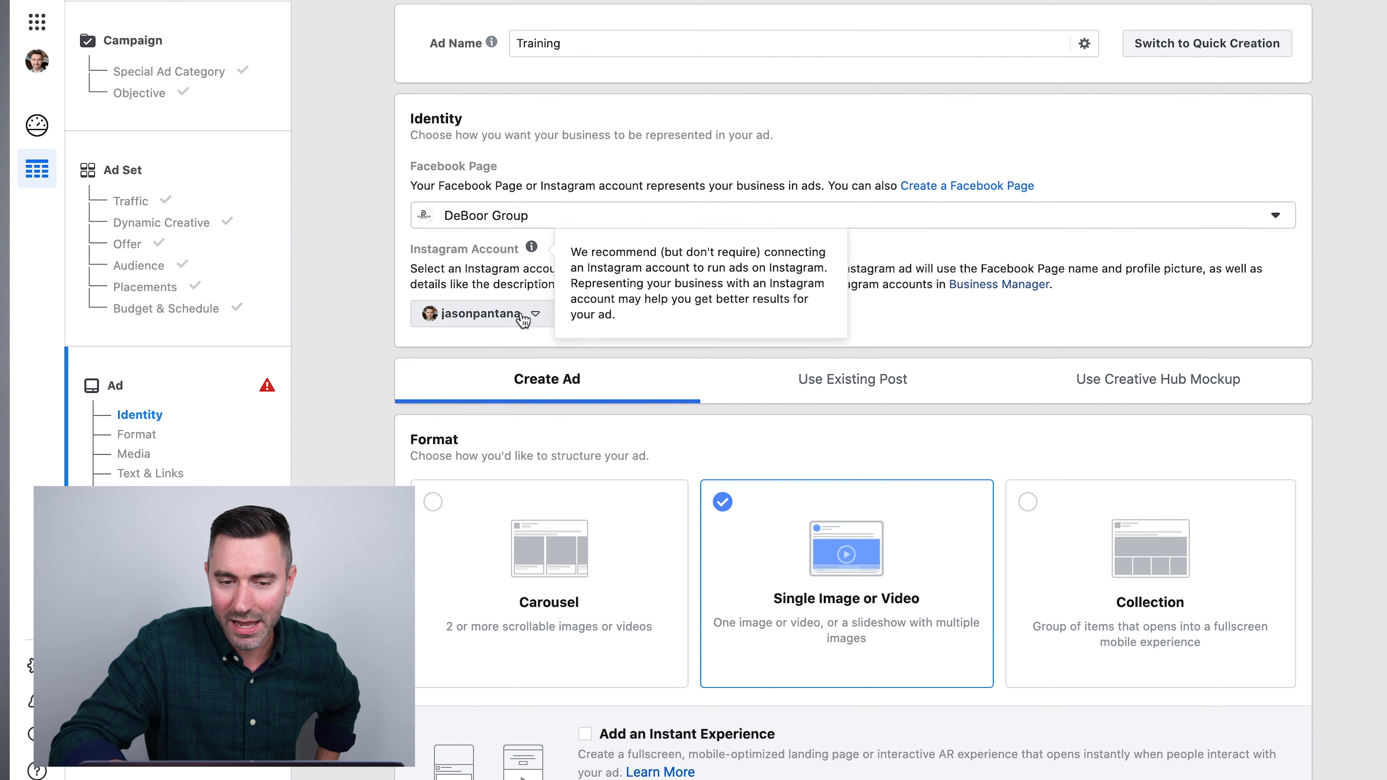
click(511, 314)
click(495, 382)
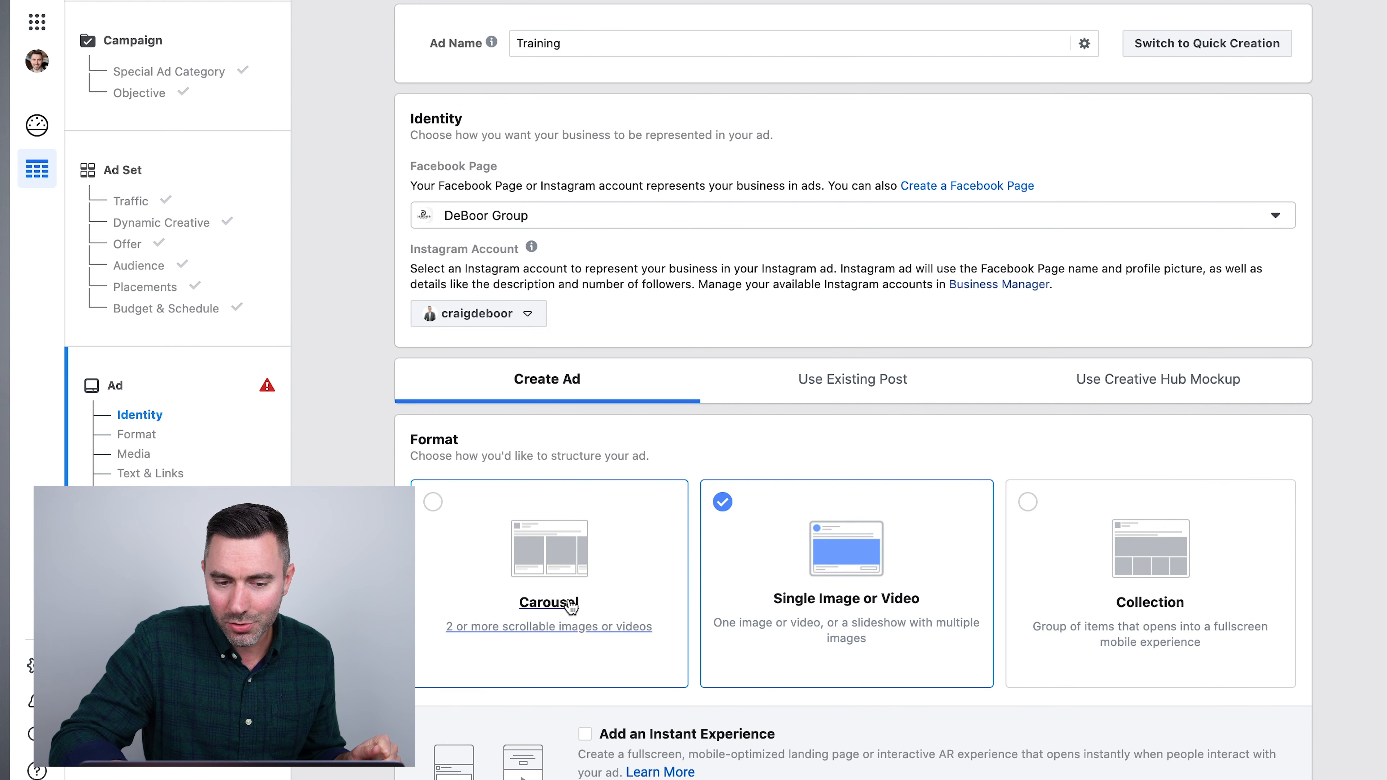
Step: Choose the Carousel format for the ad and add two more cards to make five
scroll(569, 605, down, 3)
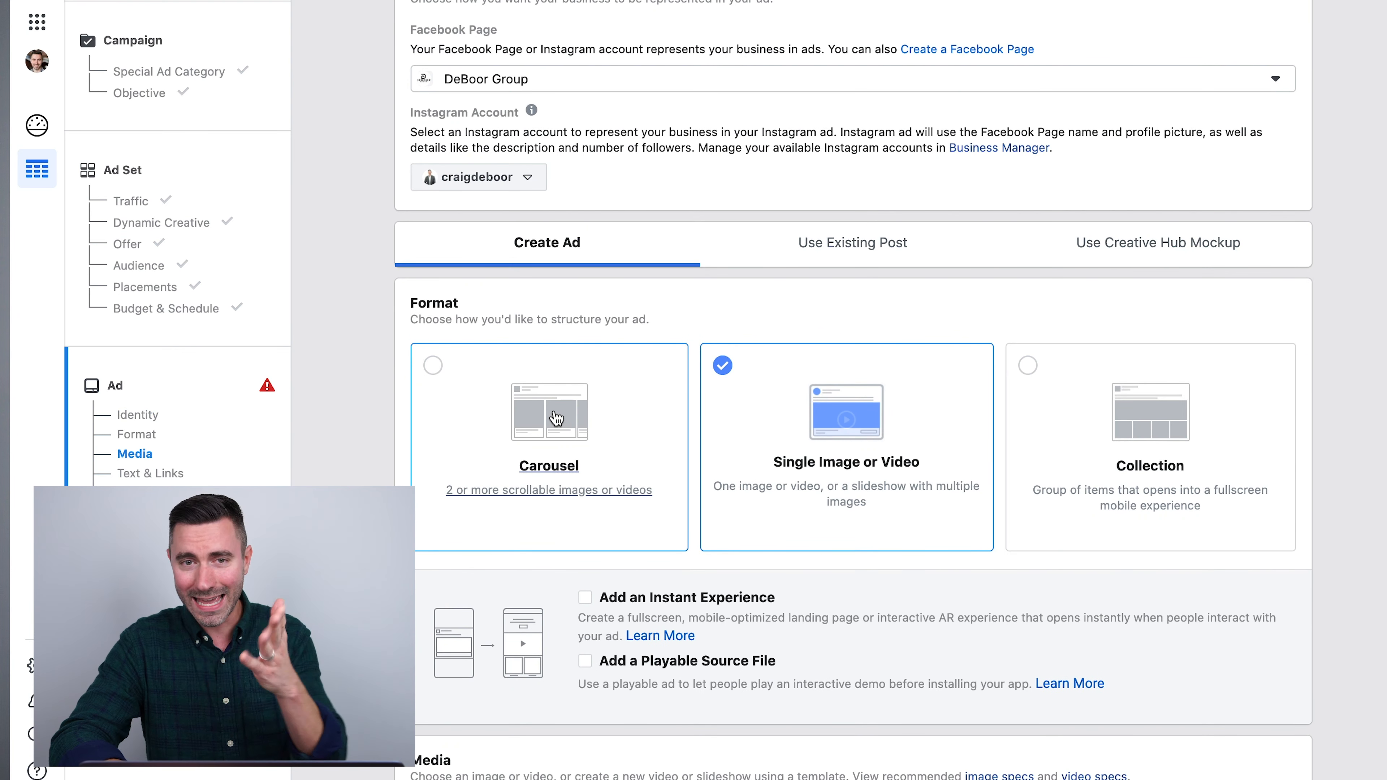
click(556, 418)
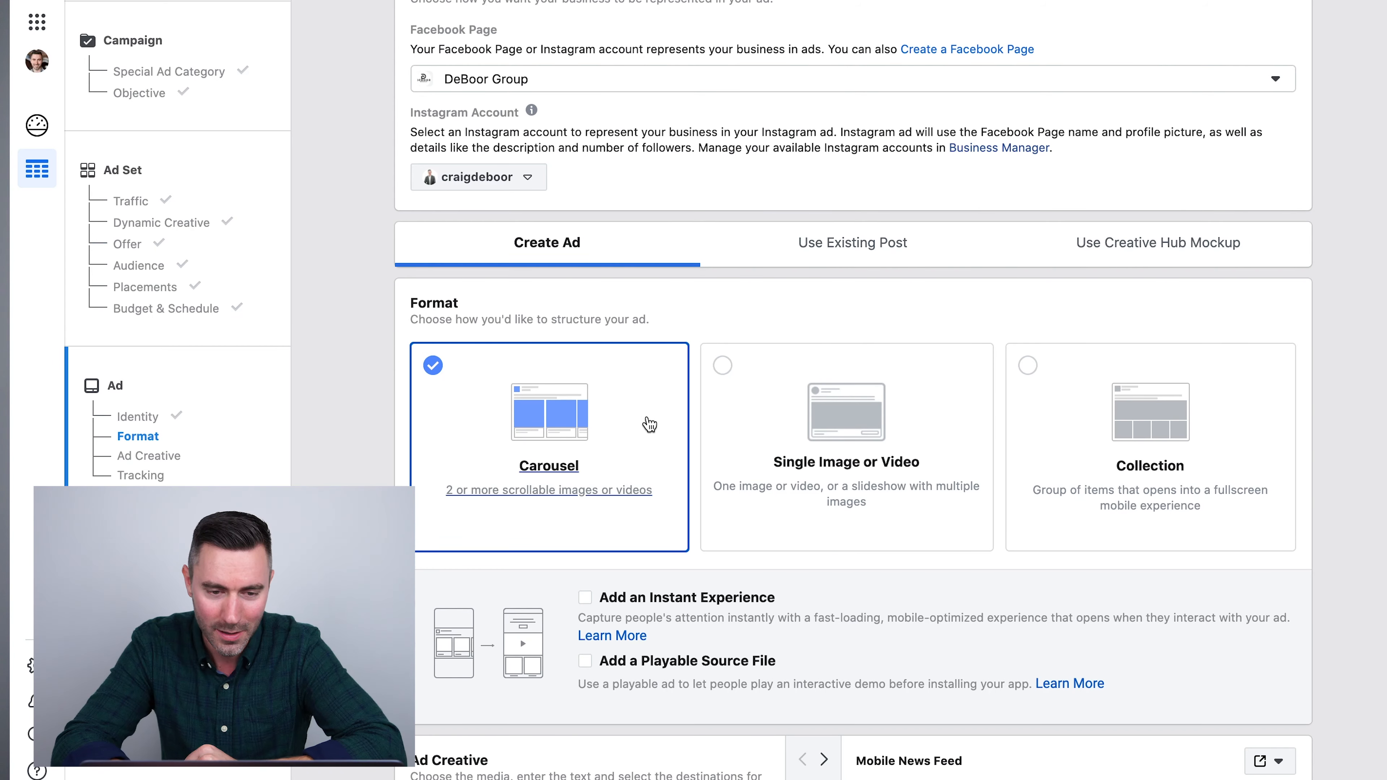
scroll(416, 556, down, 7)
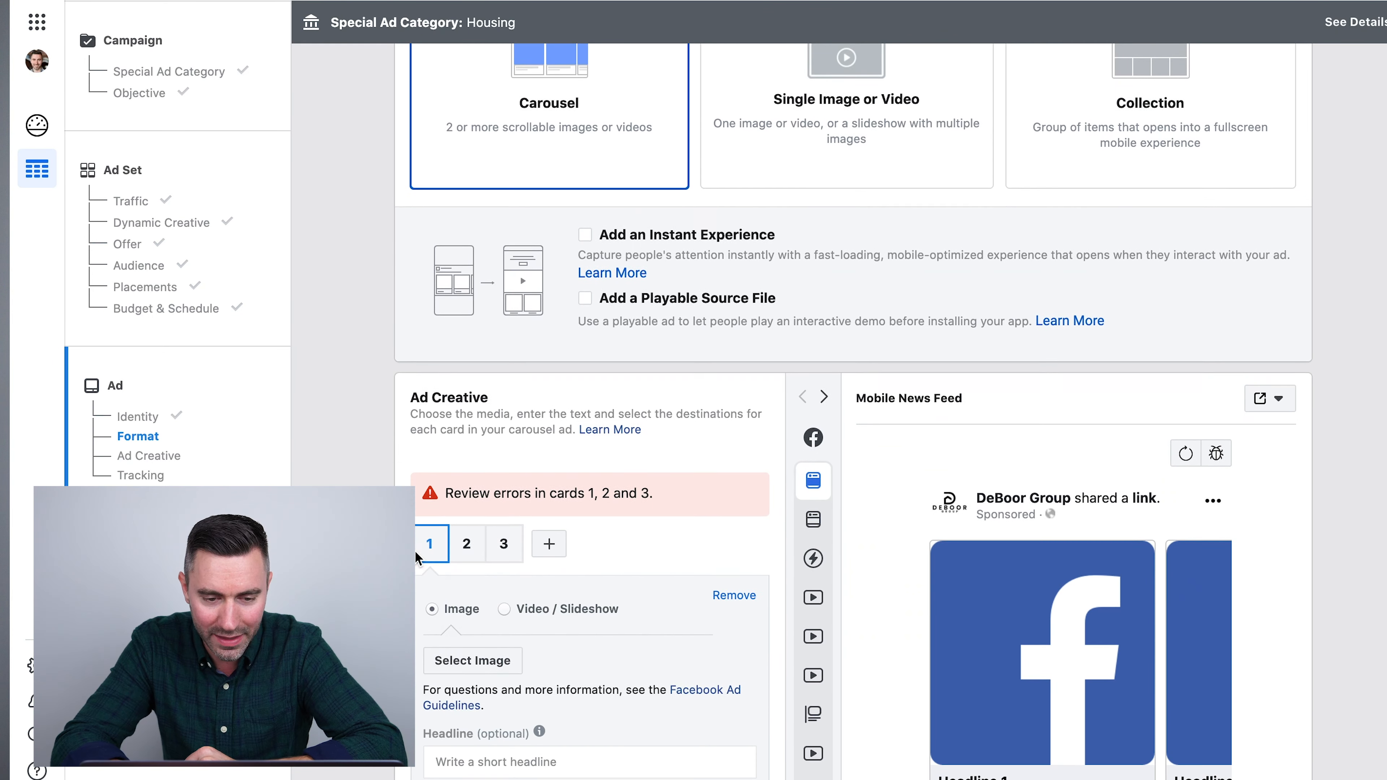
scroll(415, 551, down, 3)
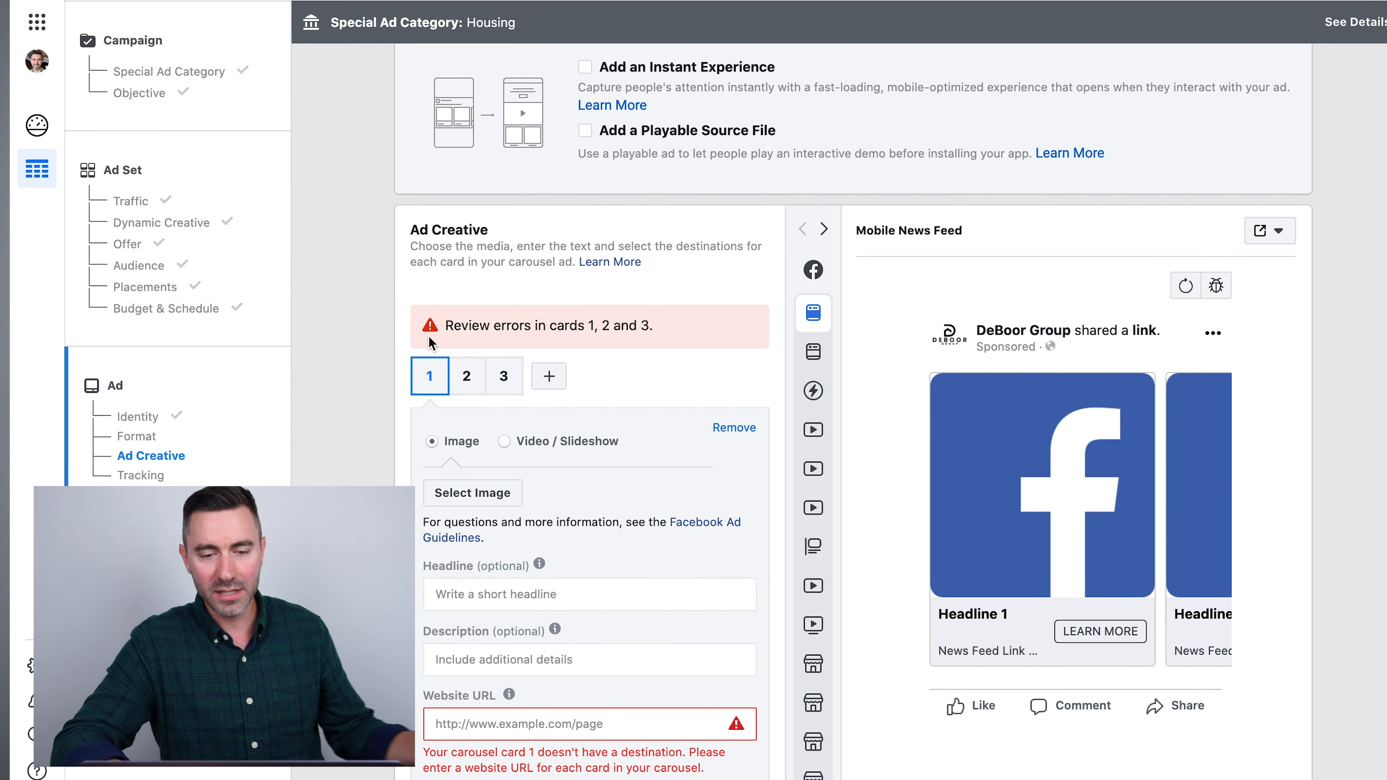
click(557, 377)
click(586, 377)
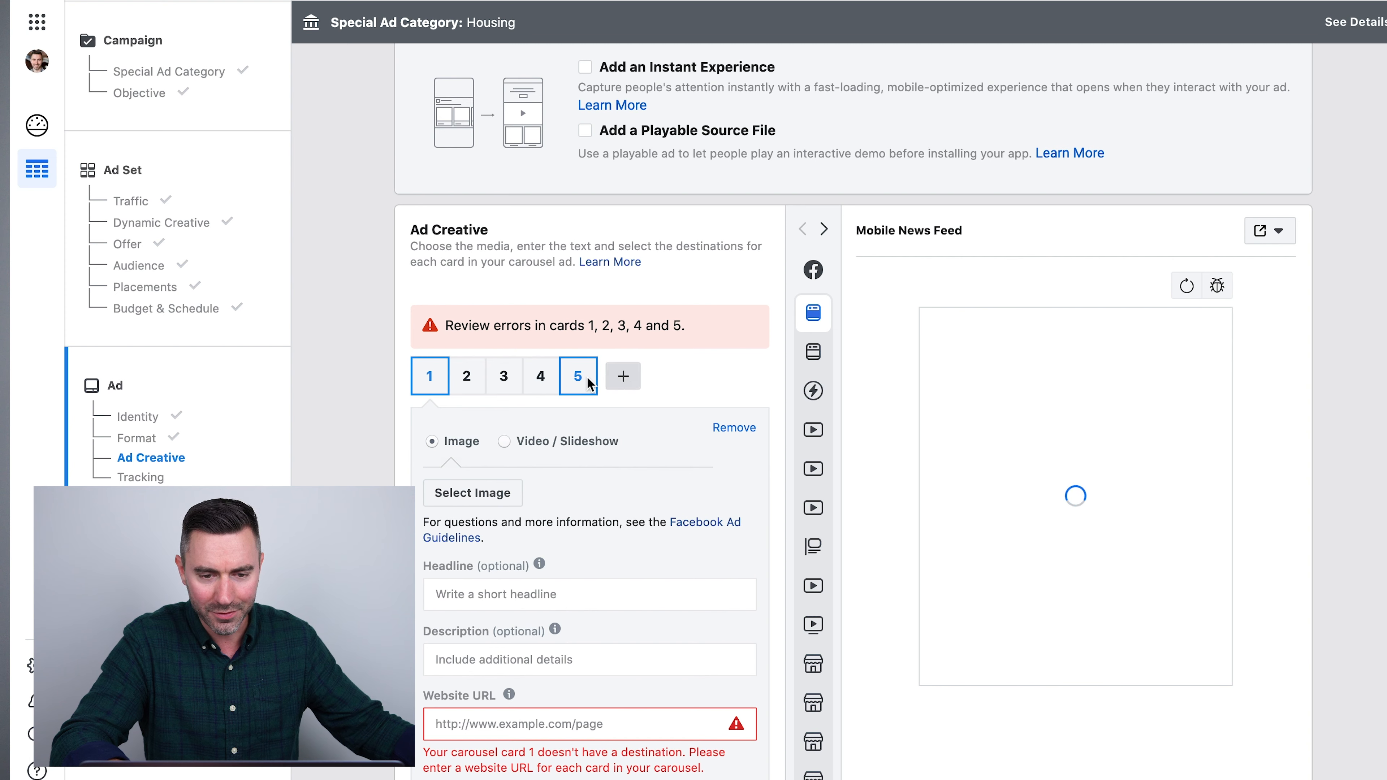
Step: Set the image of carousel card 1 to "1 - Swimming Pool" from the account images
scroll(430, 388, up, 5)
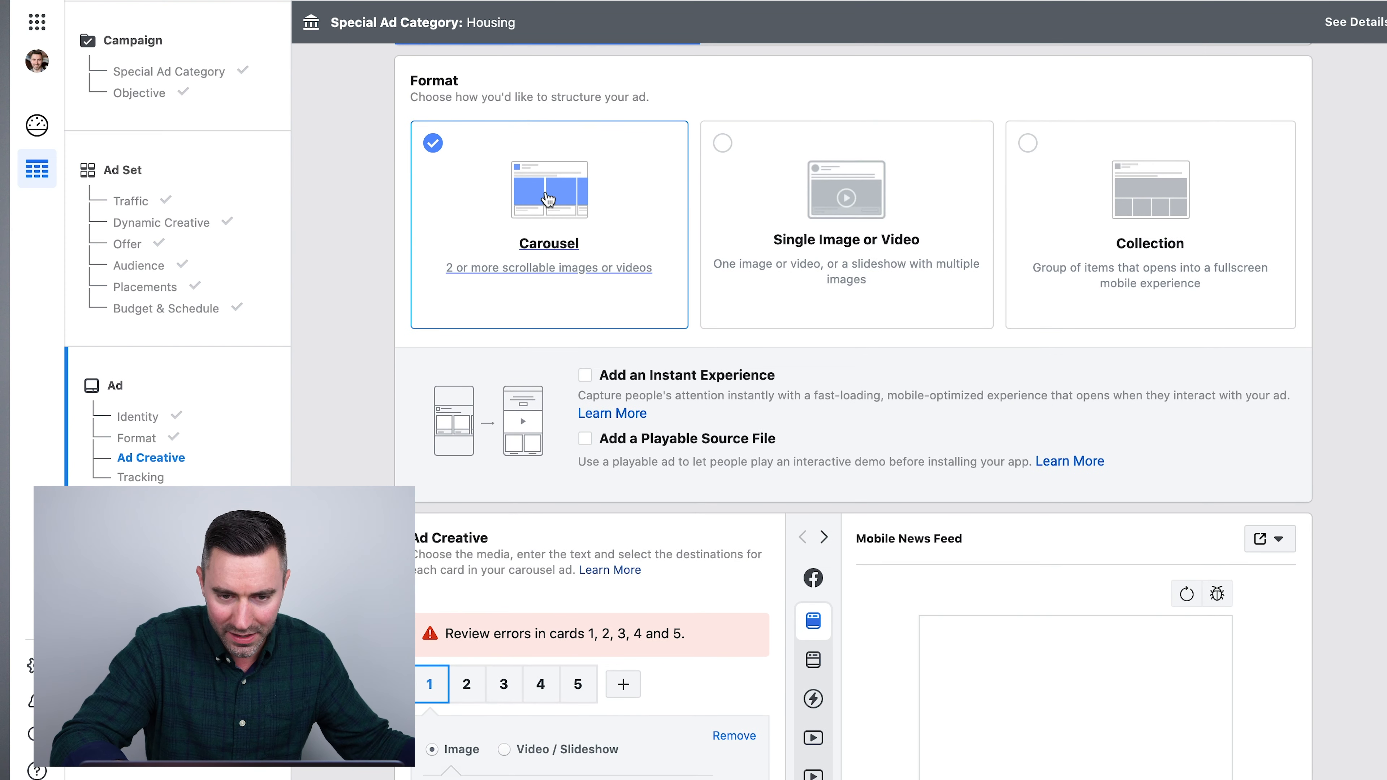
scroll(430, 402, down, 6)
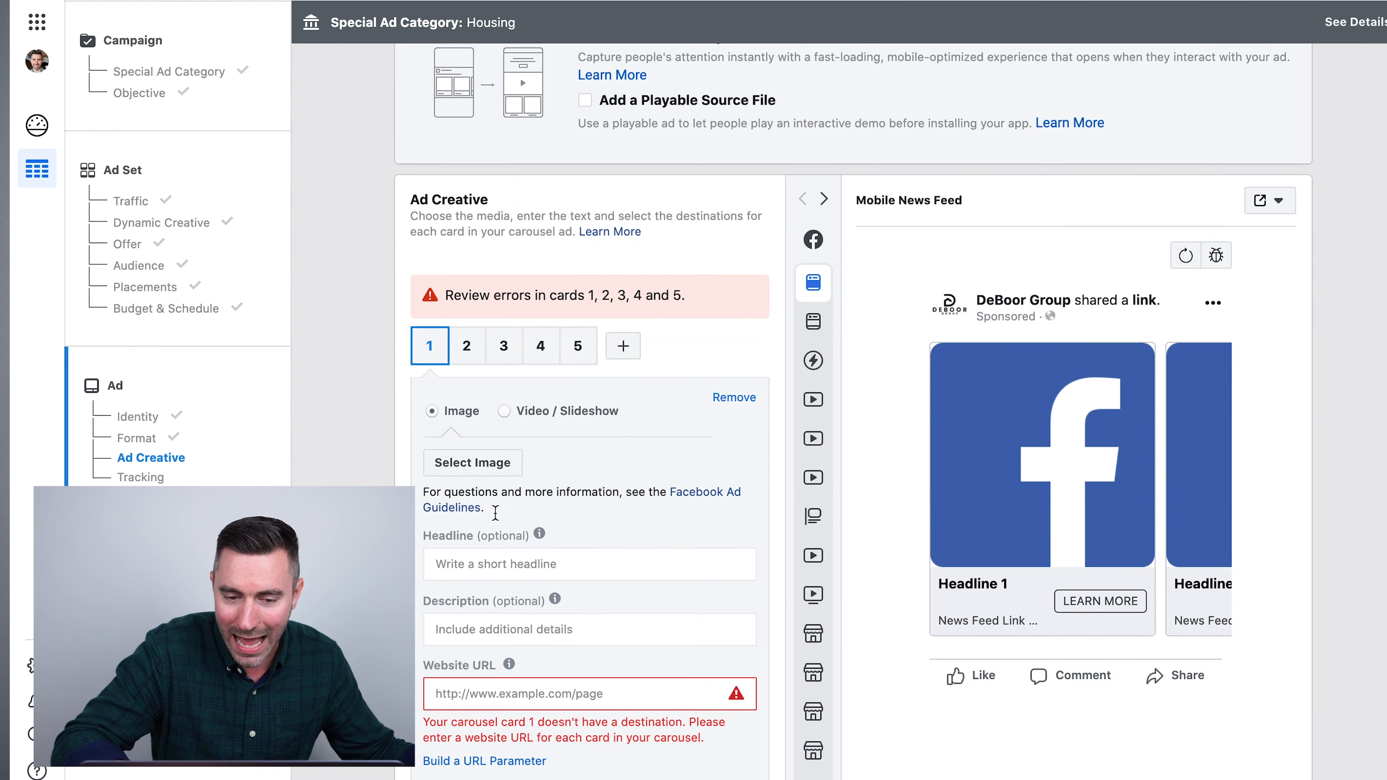
click(493, 464)
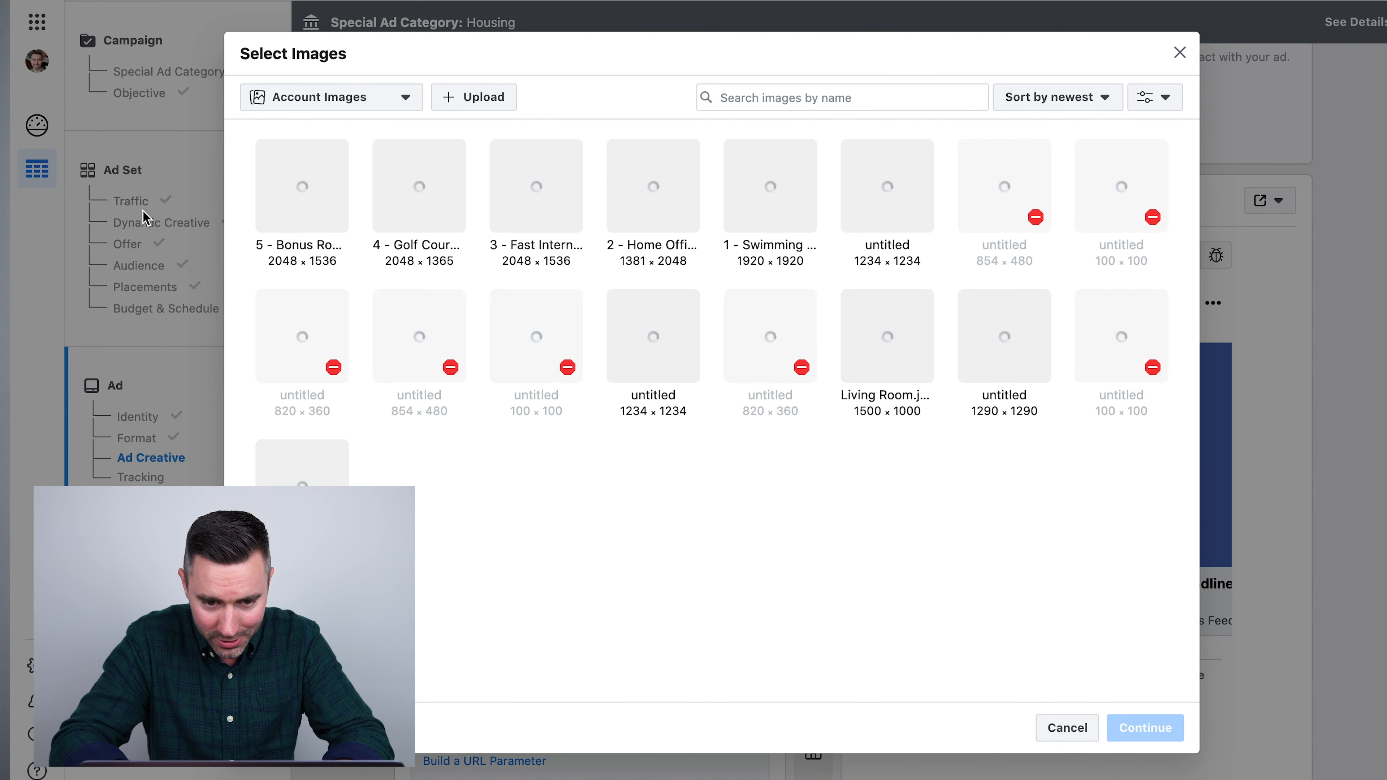
click(792, 181)
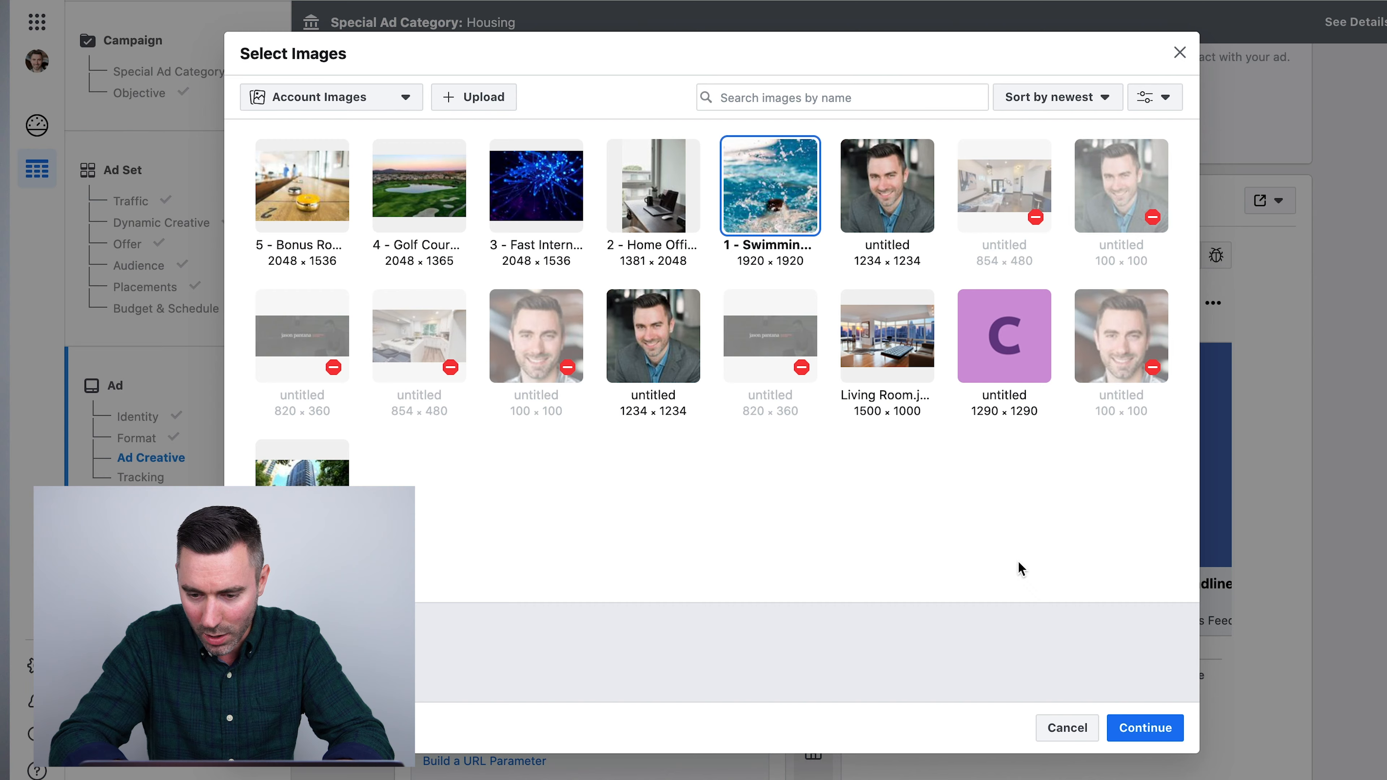
click(1148, 727)
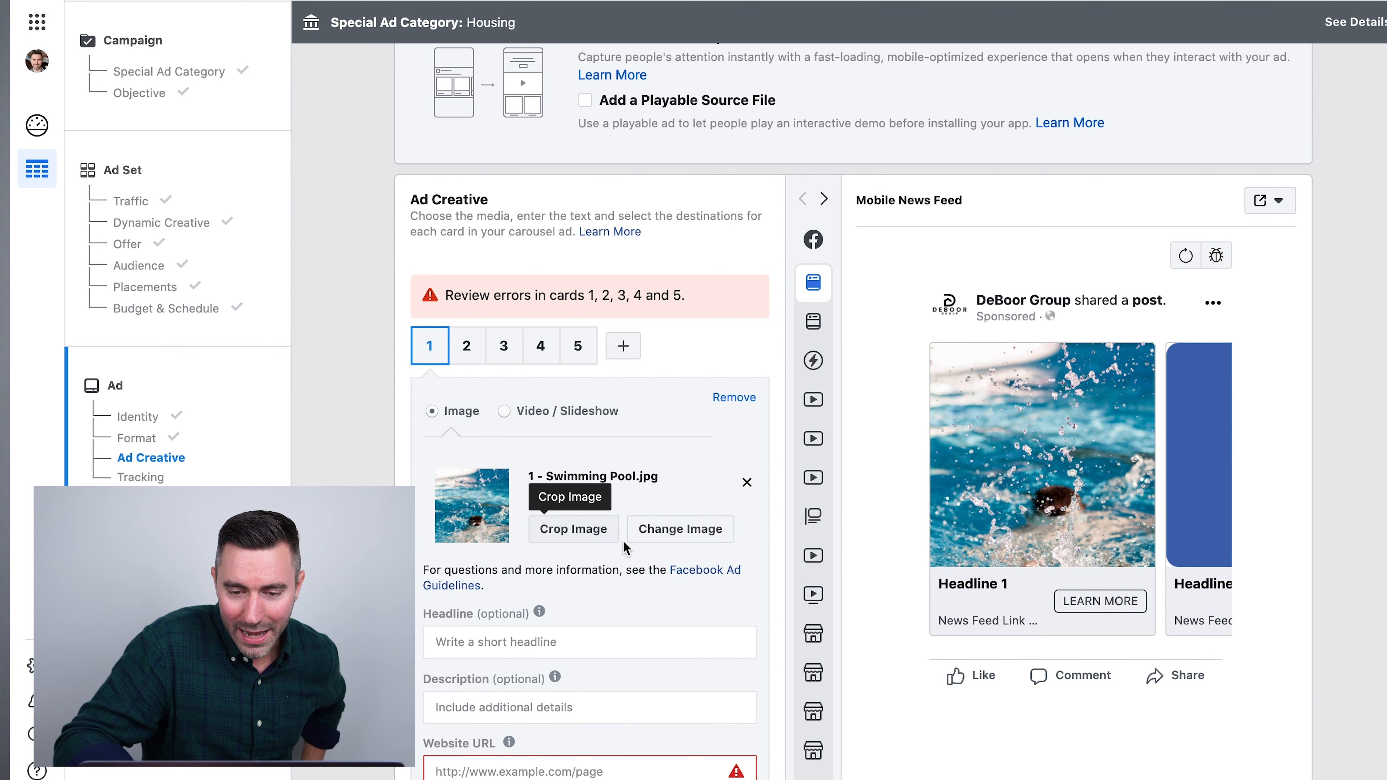
Step: Give card 1 the headline "Greenwood Homes w/ 𝗣𝗼𝗼𝗹𝘀" with the last word in bold characters, and leave the description empty
scroll(481, 502, down, 1)
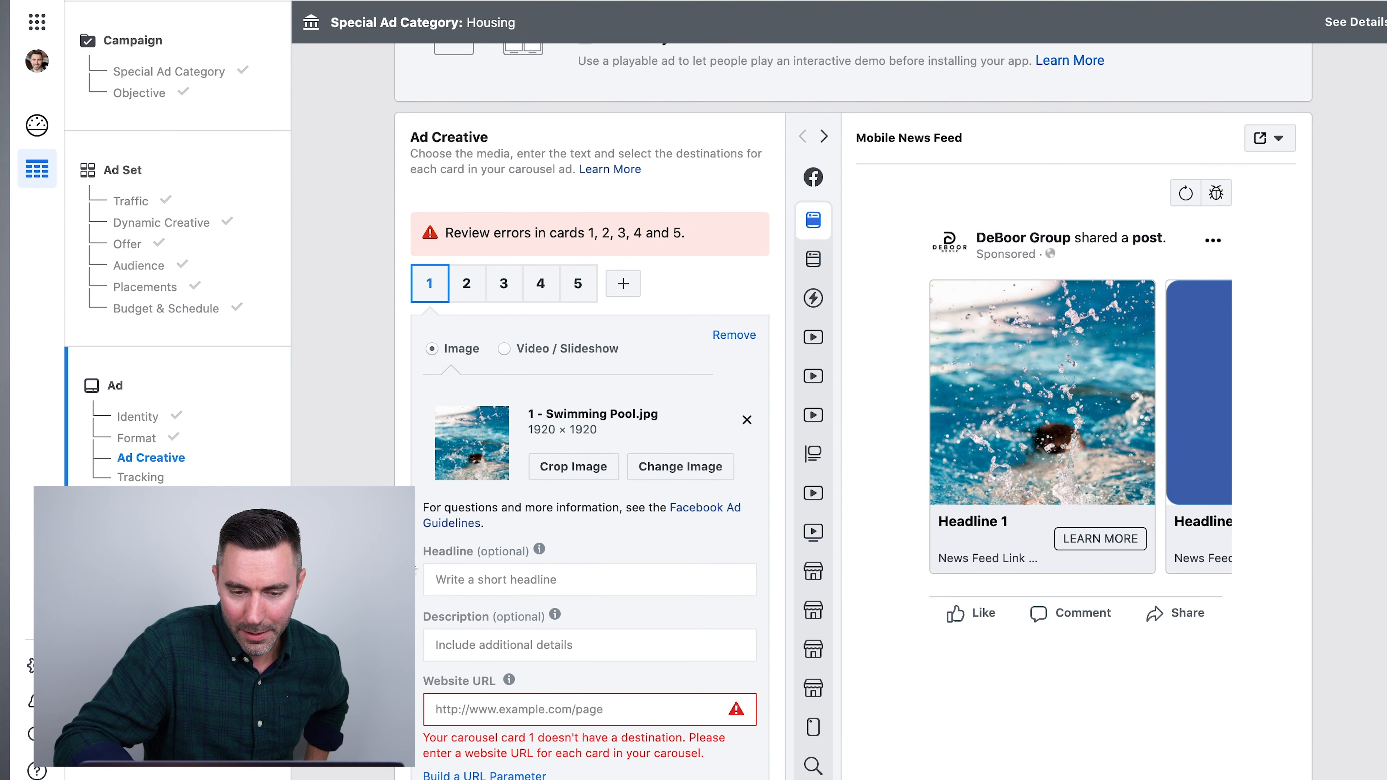
click(466, 584)
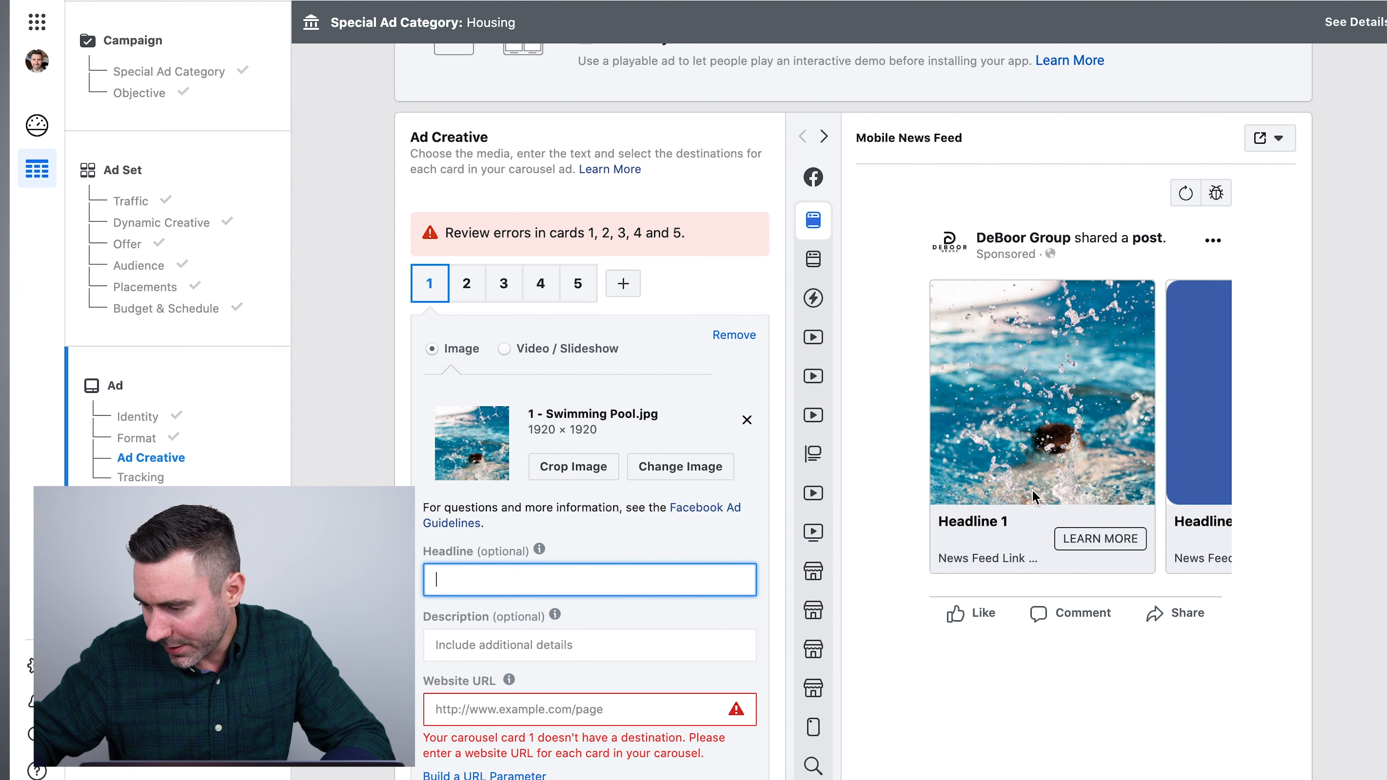
text(Greenwood Homes w/ 𝗣𝗼𝗼𝗹𝘀)
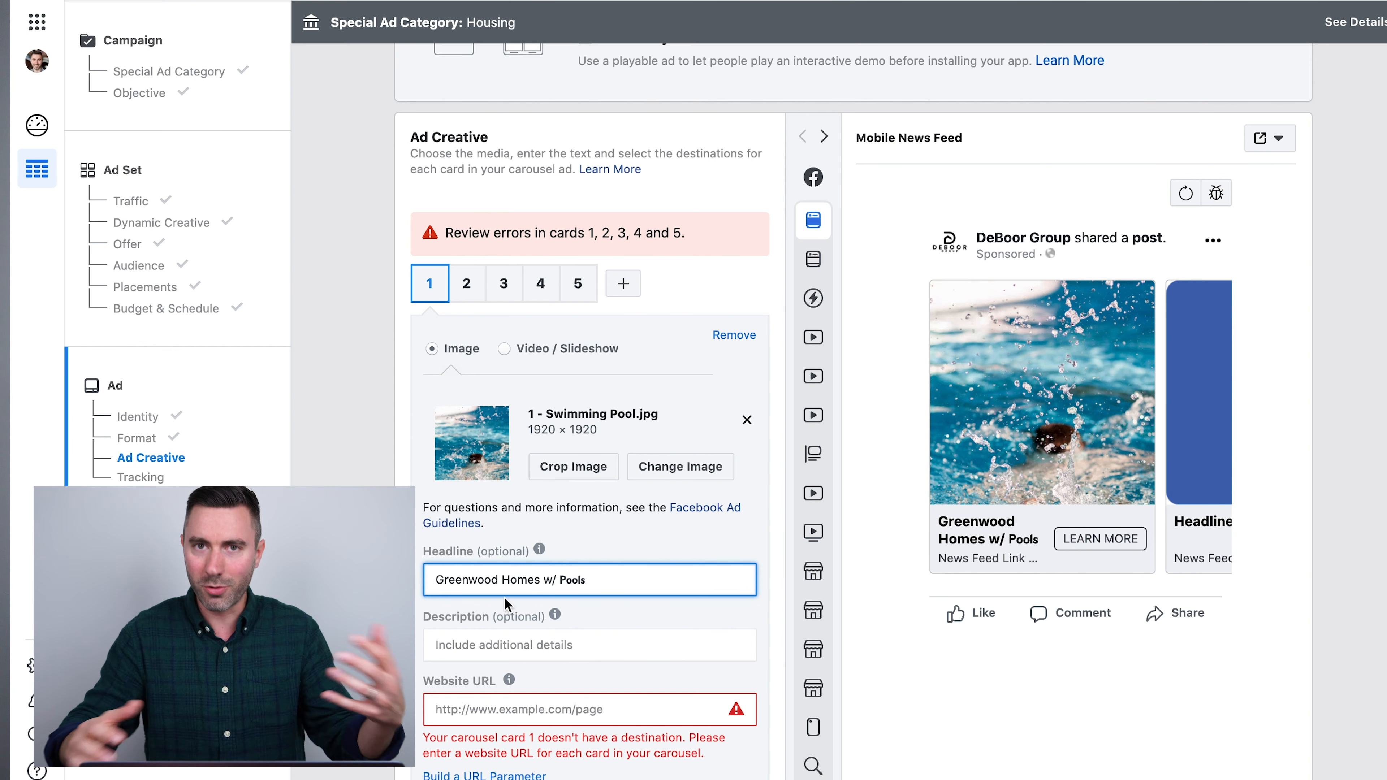
click(472, 641)
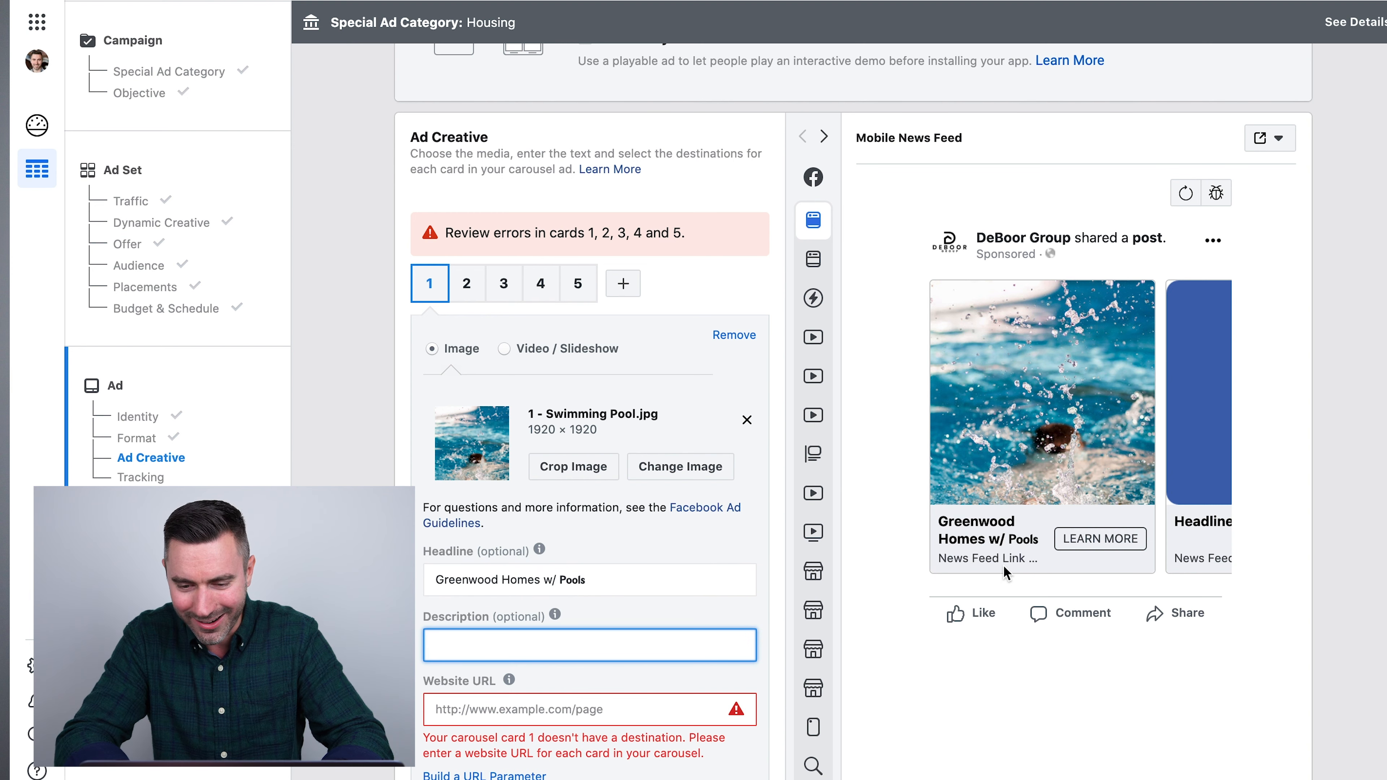
click(539, 710)
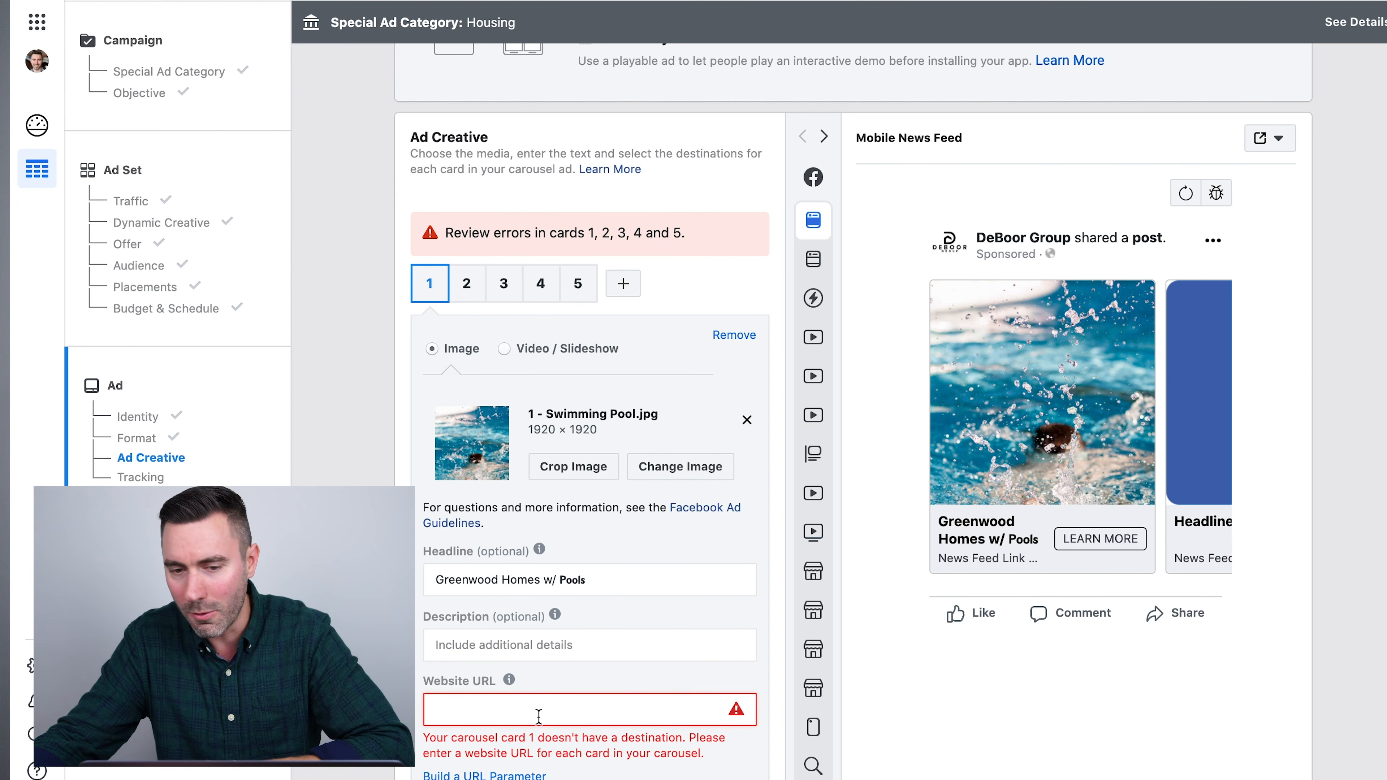
Step: Switch to the DeBoor Group property search in another browser tab and exclude the Condos, Multi-Family and Land home types in its filters
key(super+t)
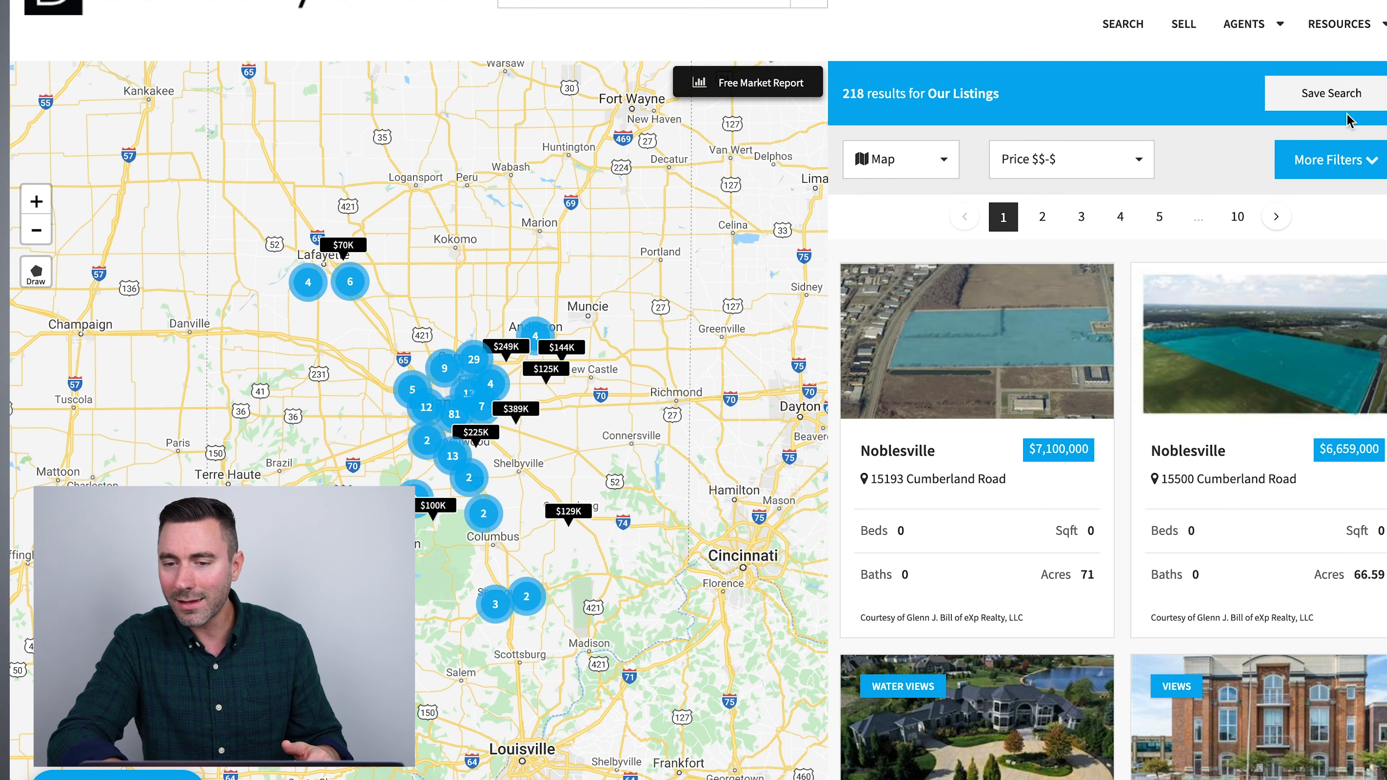
click(1333, 161)
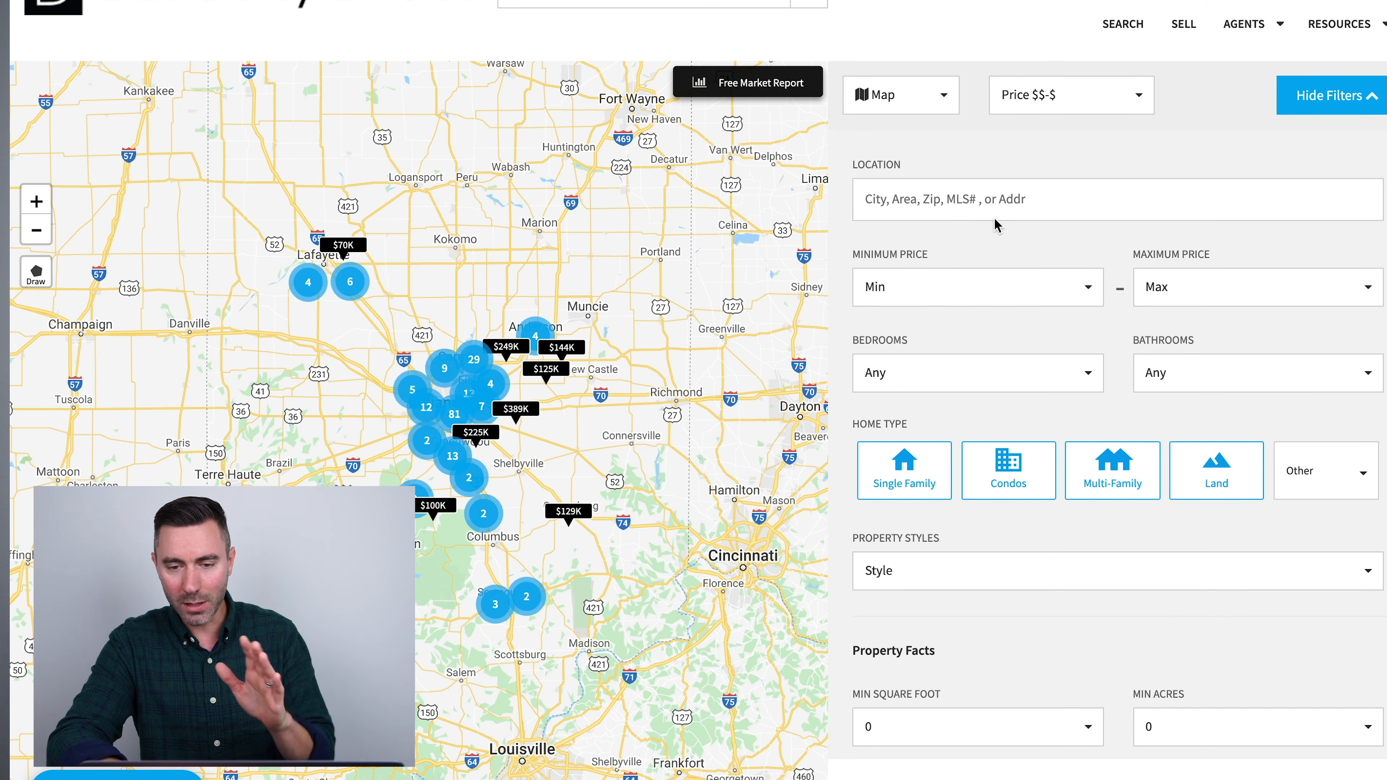
click(1025, 460)
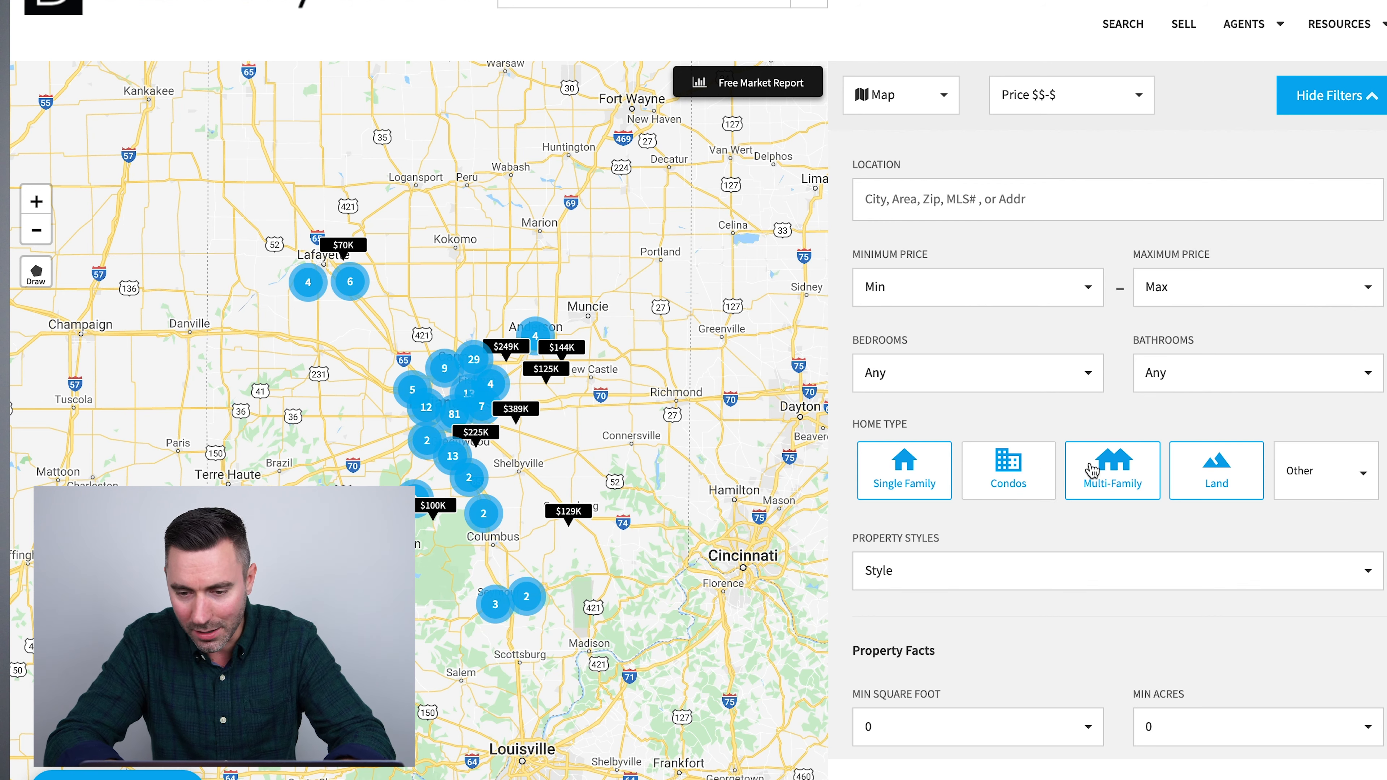
click(1127, 471)
click(1224, 470)
Step: Add the Pool amenity to the property search filters and run the search
scroll(1223, 470, down, 5)
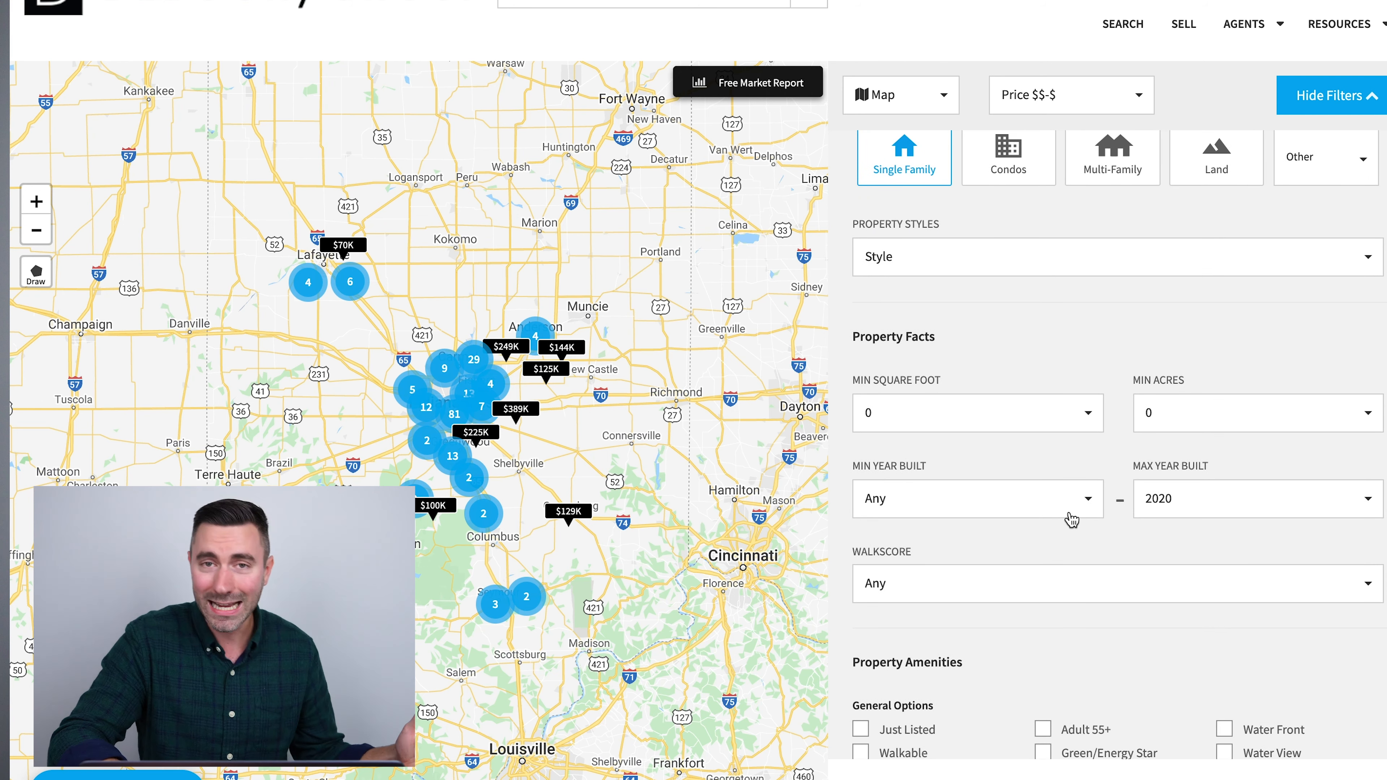
scroll(988, 486, down, 2)
scroll(988, 476, down, 1)
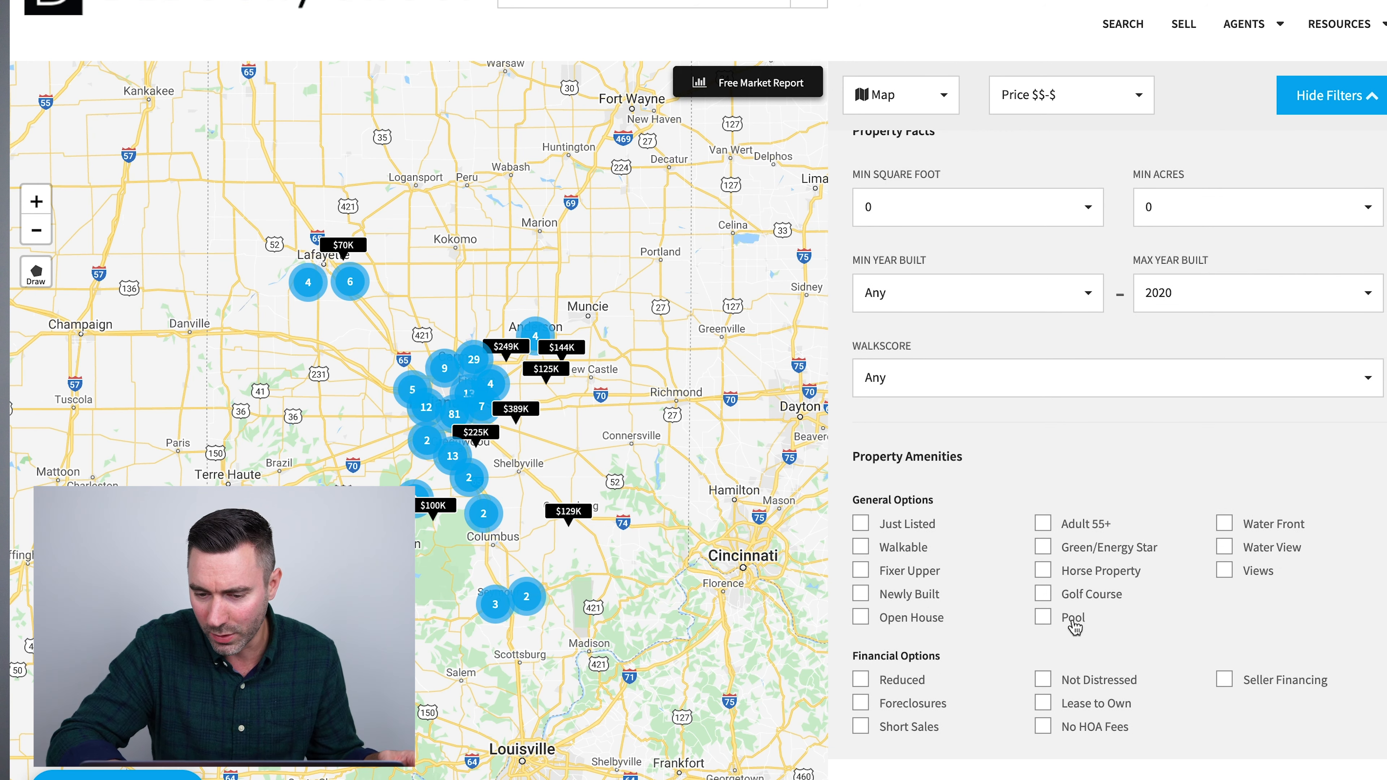
click(1042, 617)
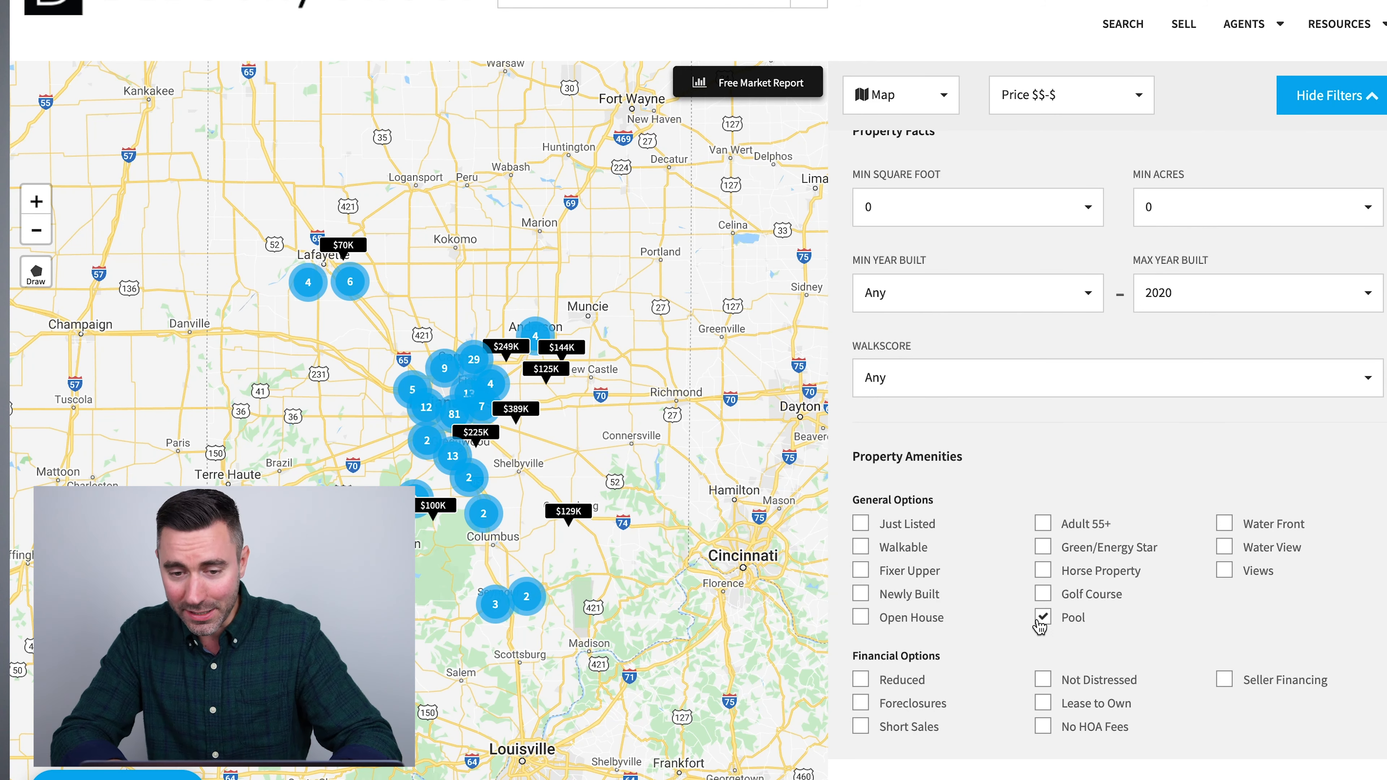
scroll(1037, 620, up, 10)
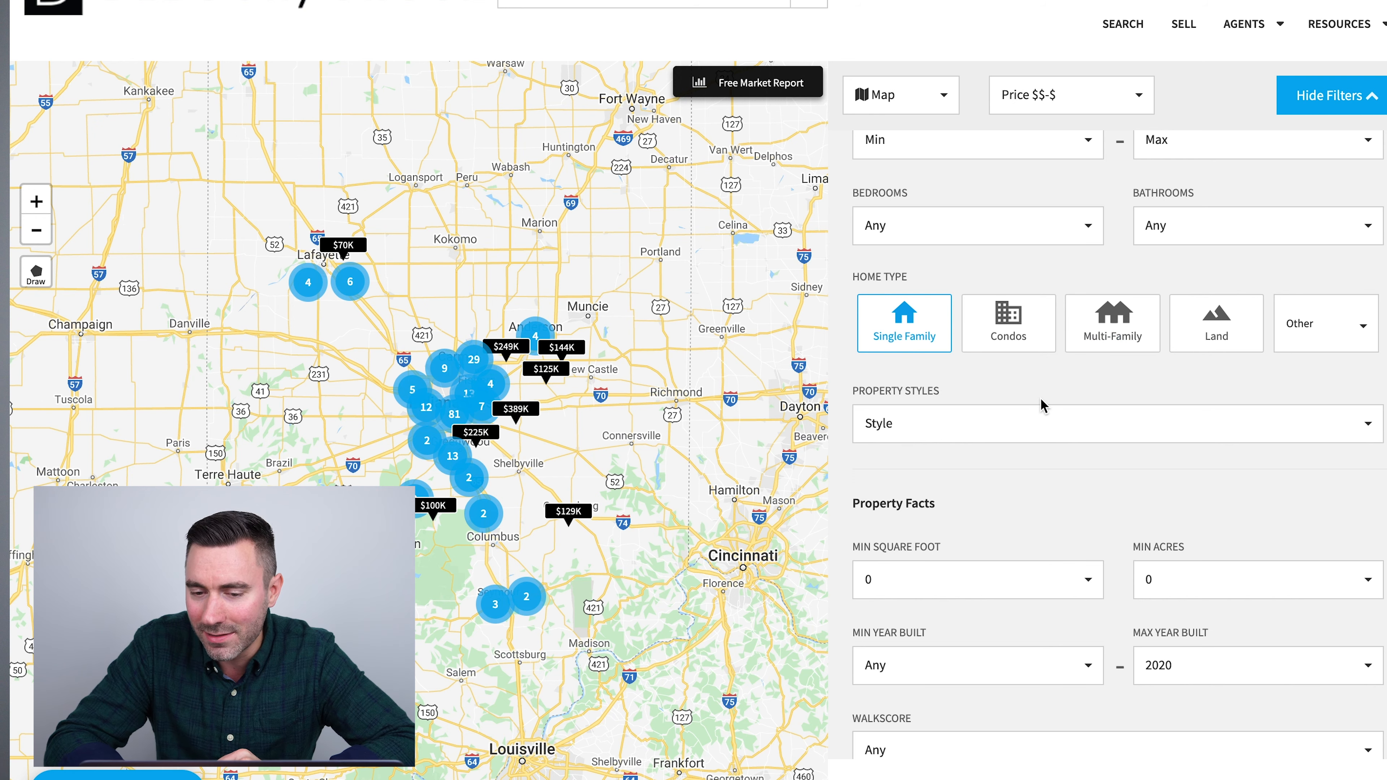
scroll(1041, 403, down, 4)
scroll(1122, 623, down, 3)
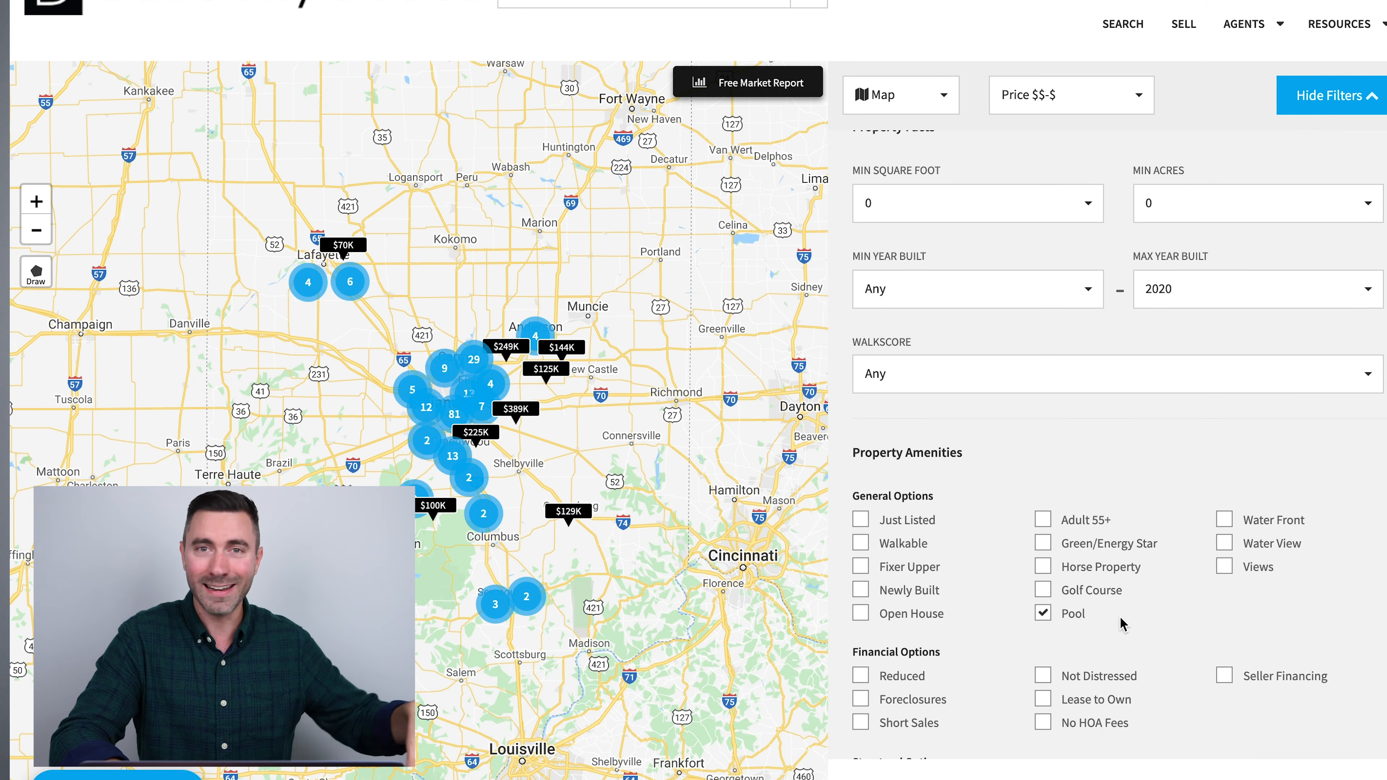
scroll(1121, 623, down, 2)
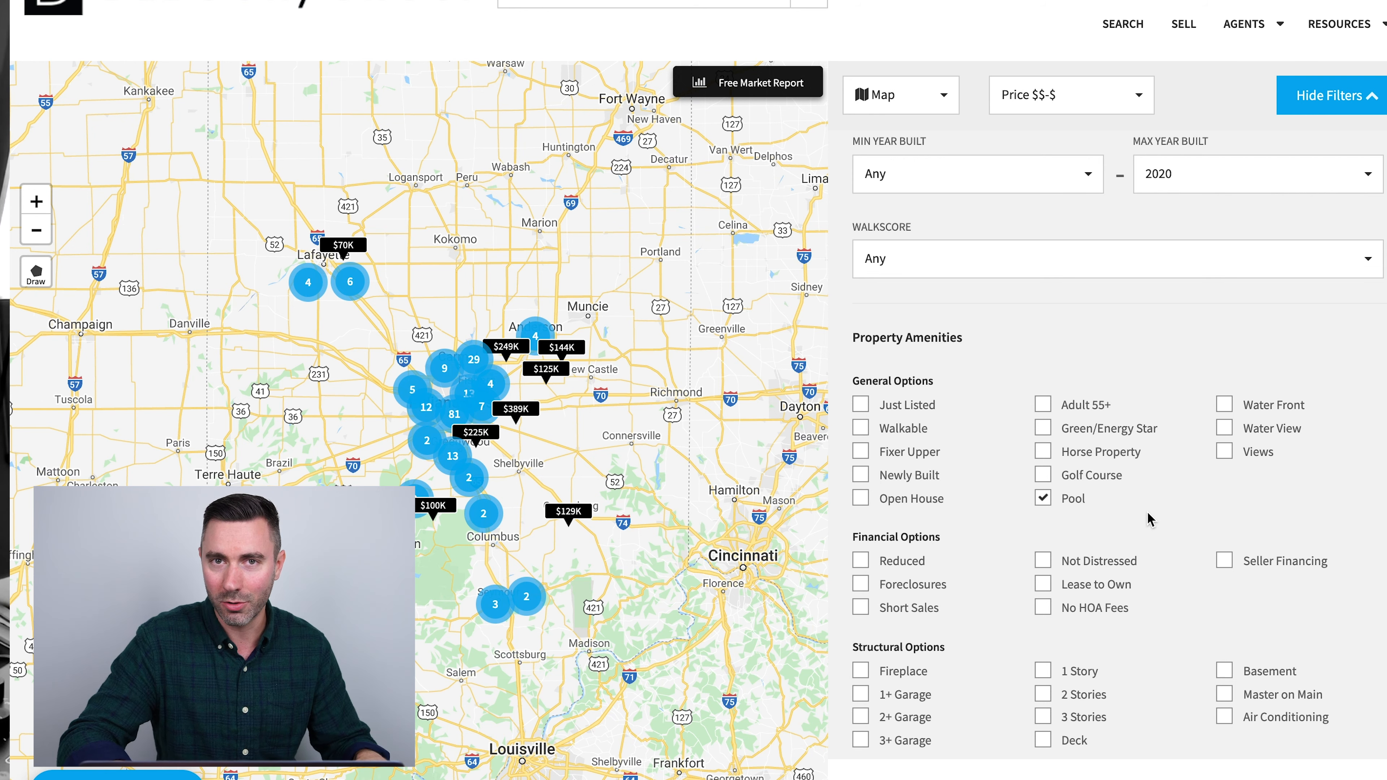
scroll(1151, 520, down, 3)
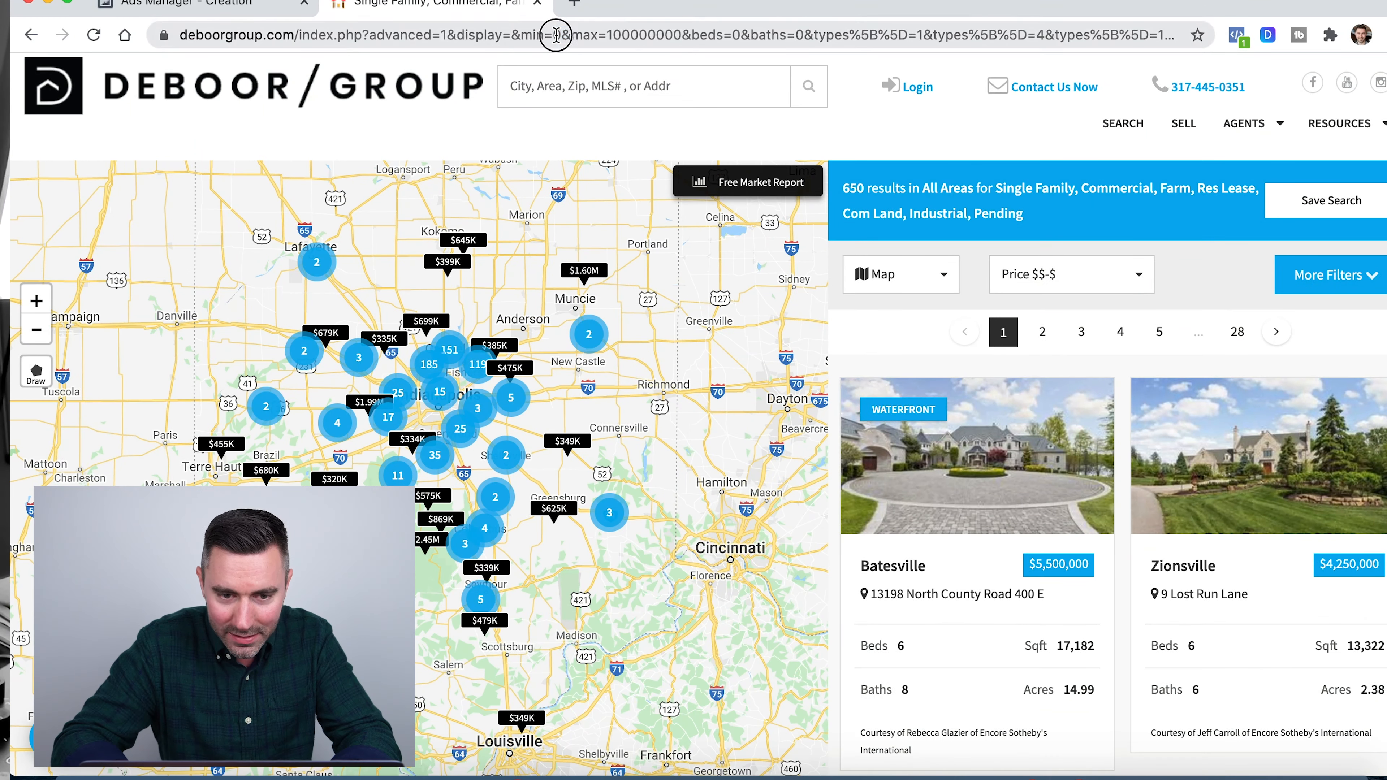
Step: Copy the full web address of the pool home search results
click(556, 35)
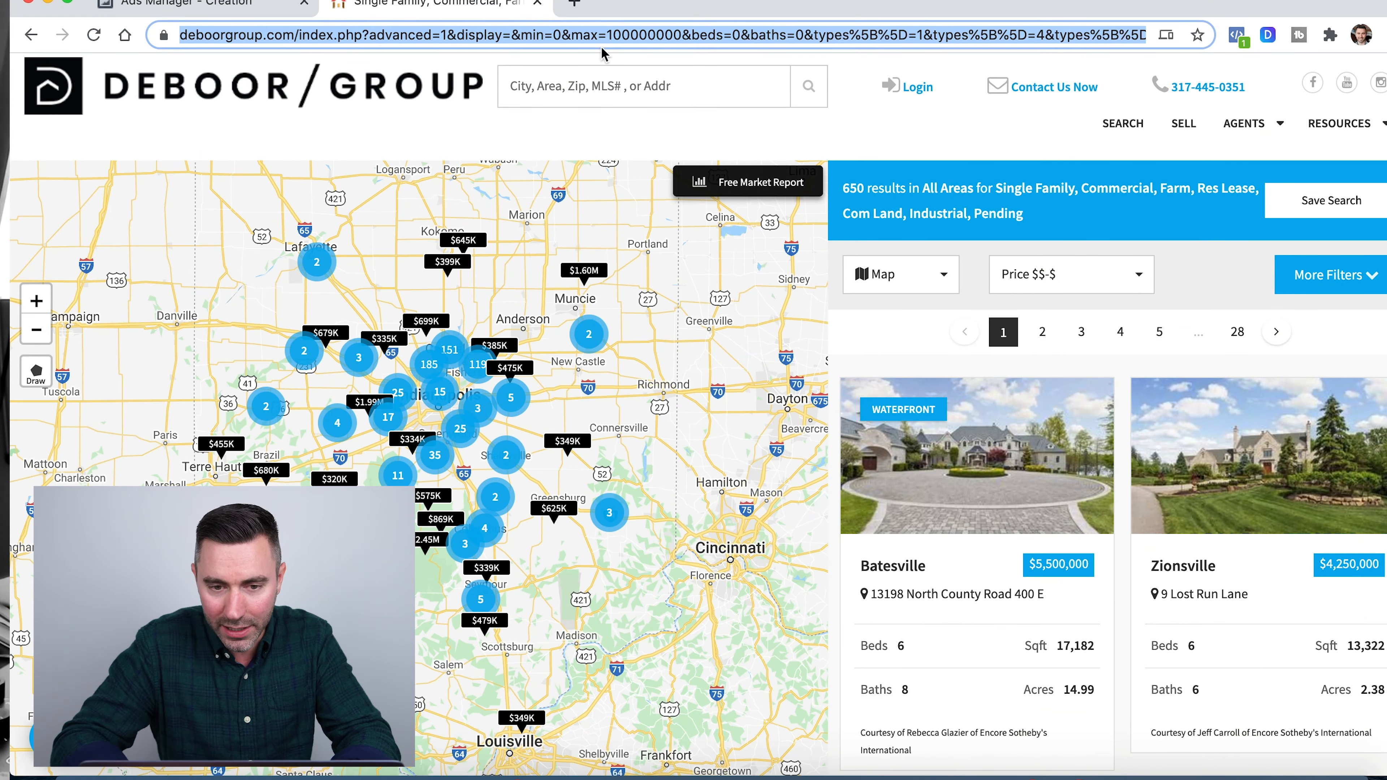
right_click(609, 37)
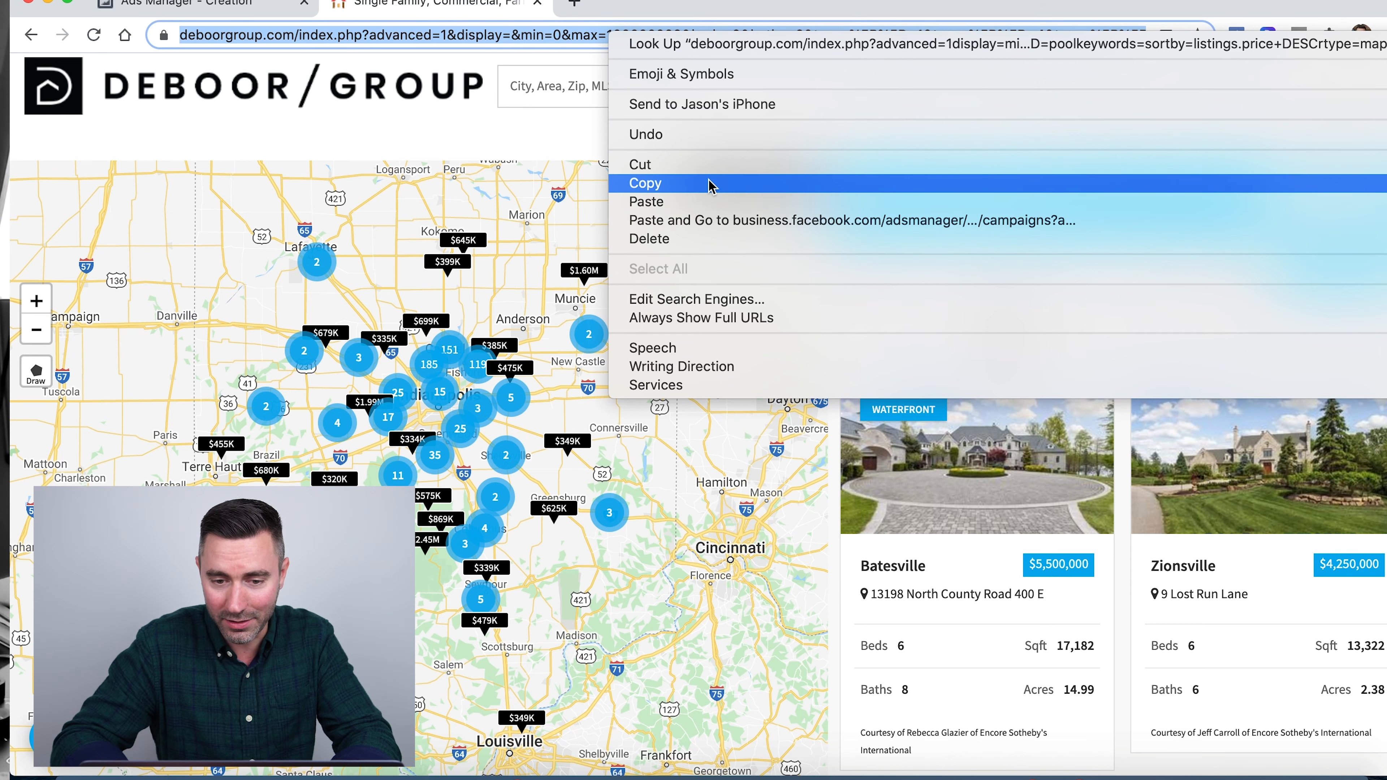
click(456, 4)
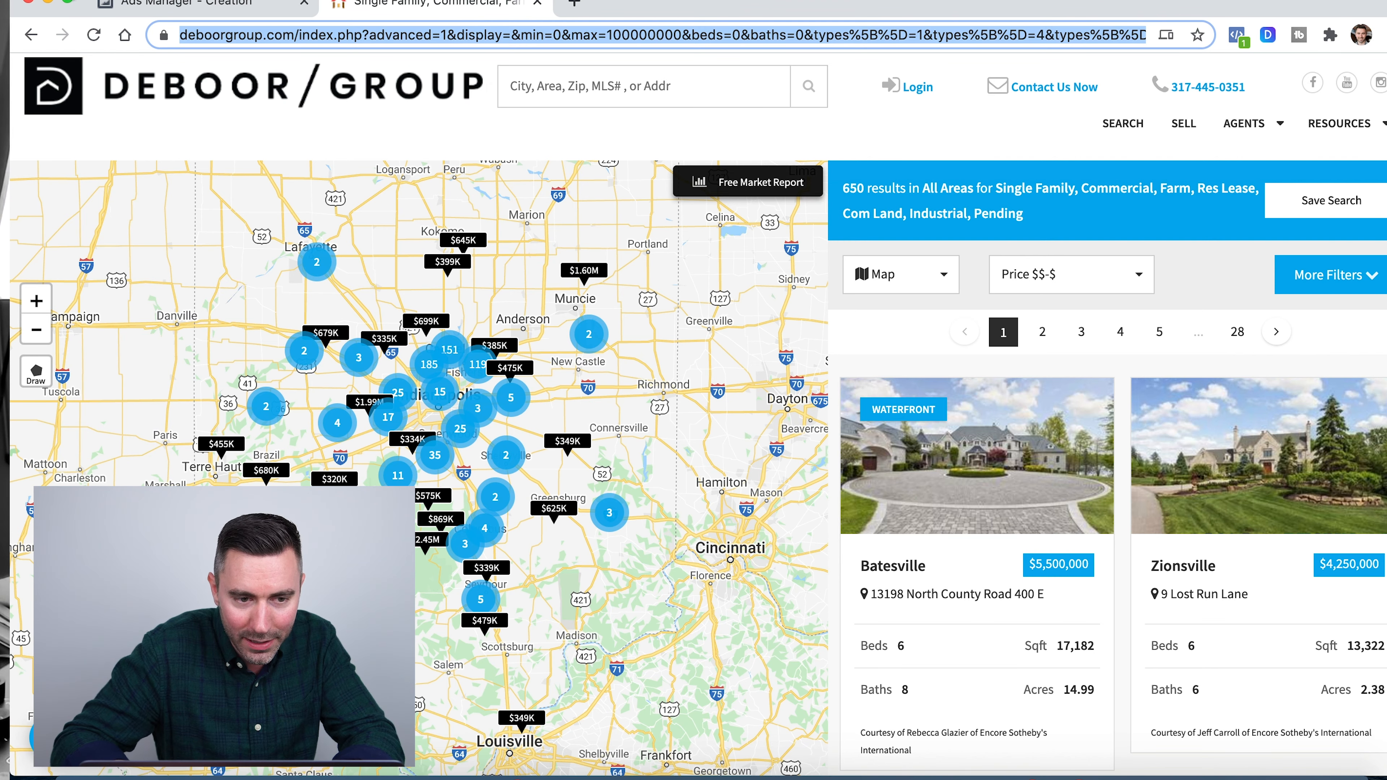
click(67, 1)
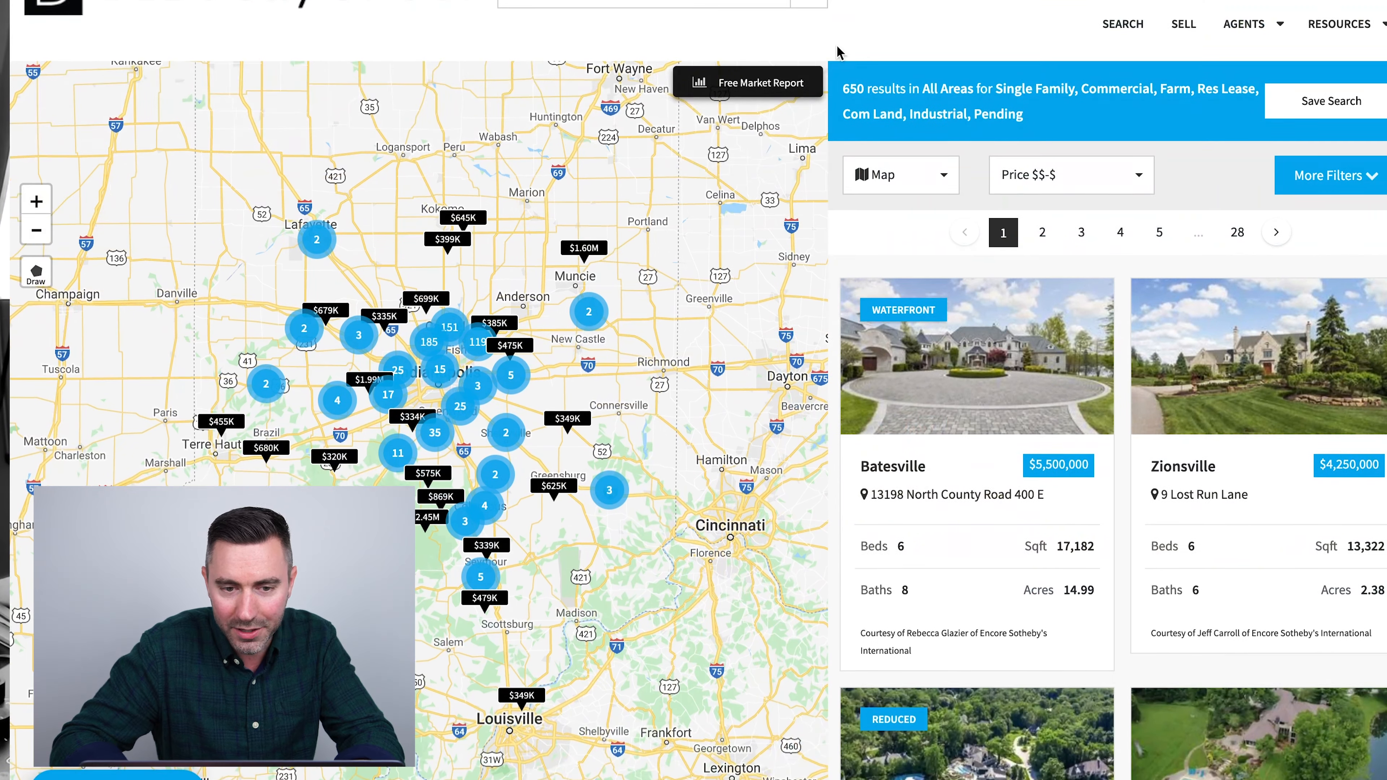
Step: Return to Facebook Ads Manager and paste the copied search results address as card 1's website URL
key(ctrl+Tab)
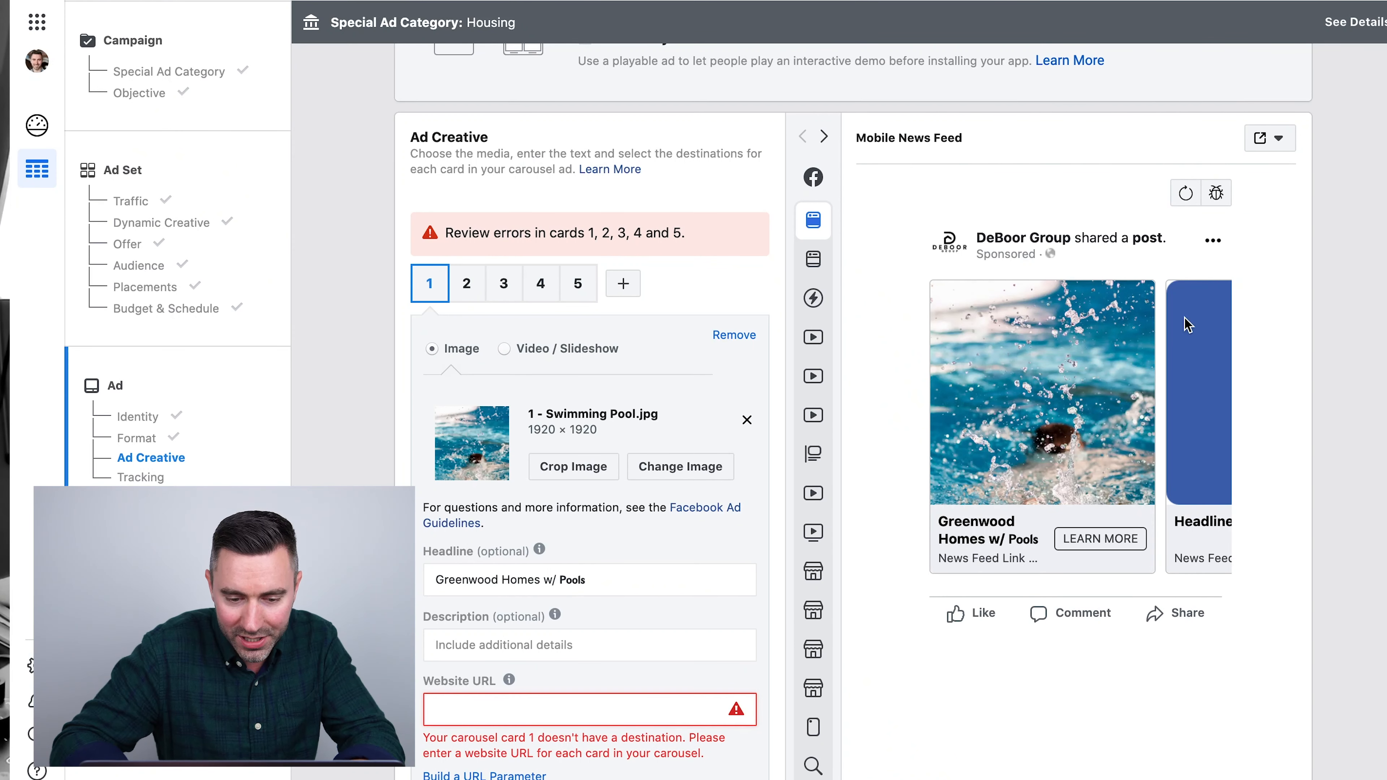
right_click(622, 707)
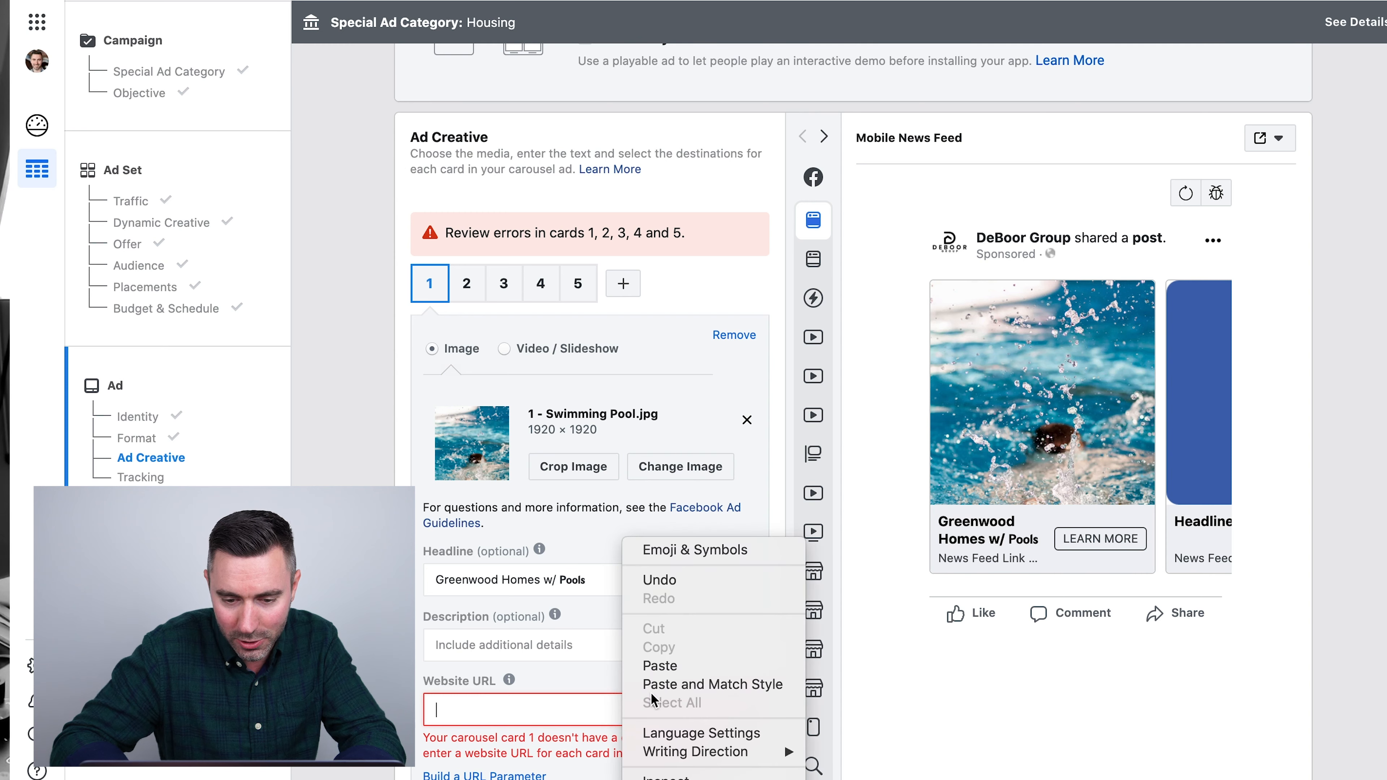
click(680, 661)
key(ctrl+v)
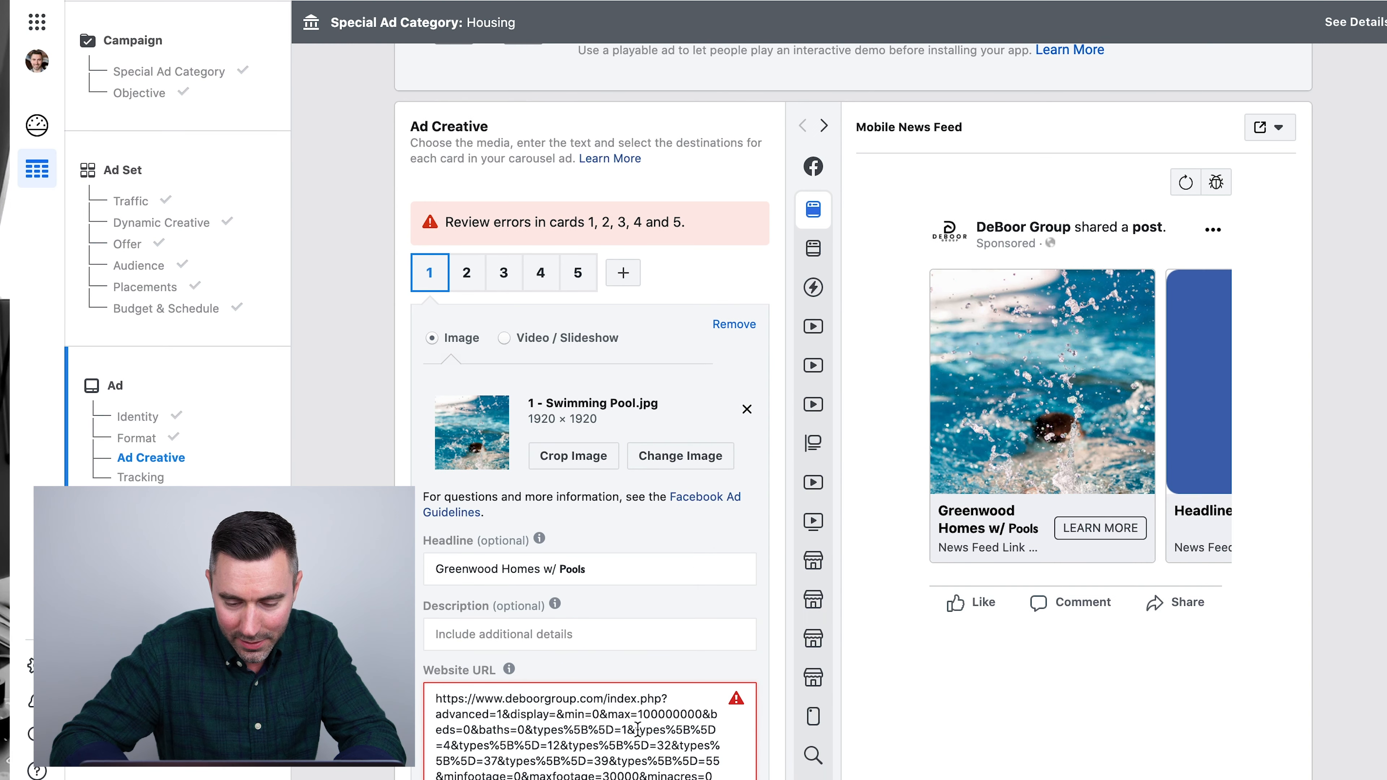
scroll(650, 623, down, 3)
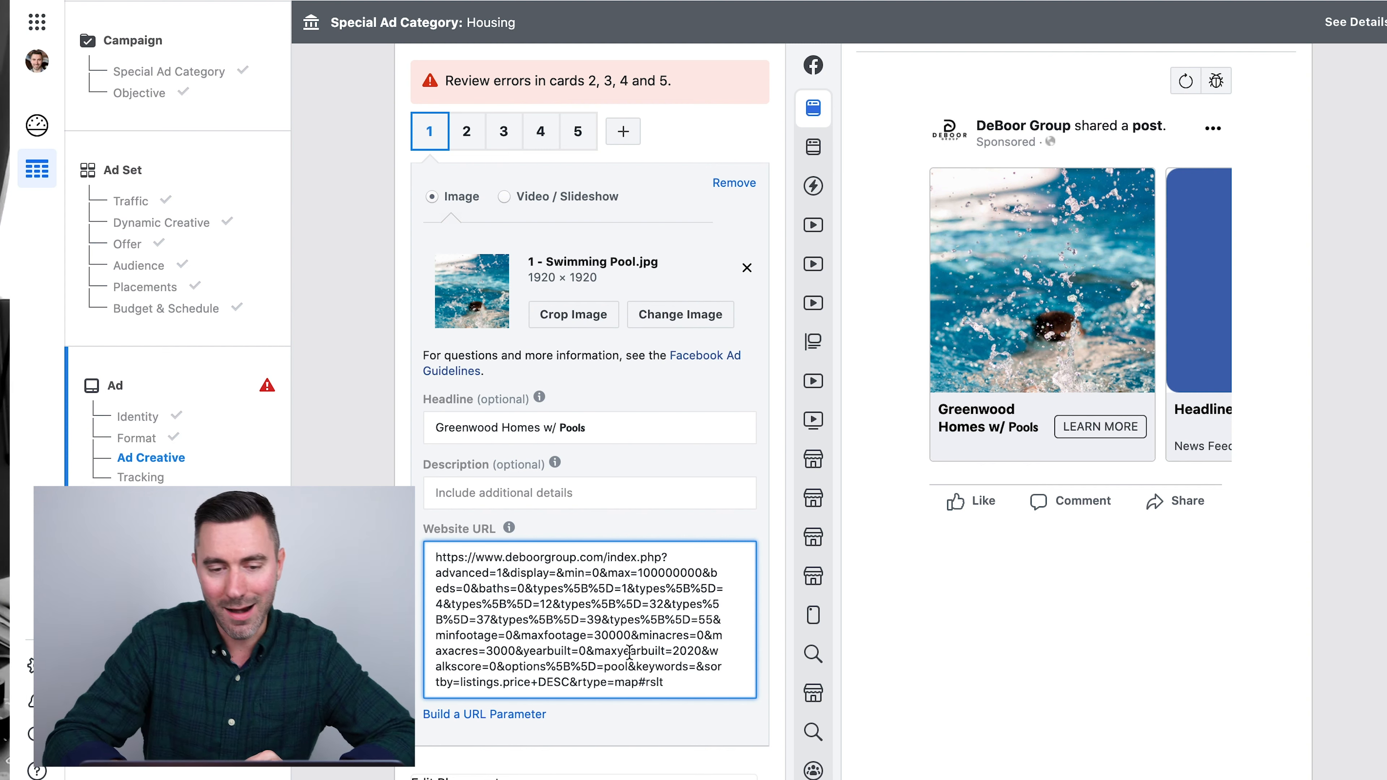
Step: Set the image of carousel card 2 to "2 - Home Office" from the account images
click(467, 132)
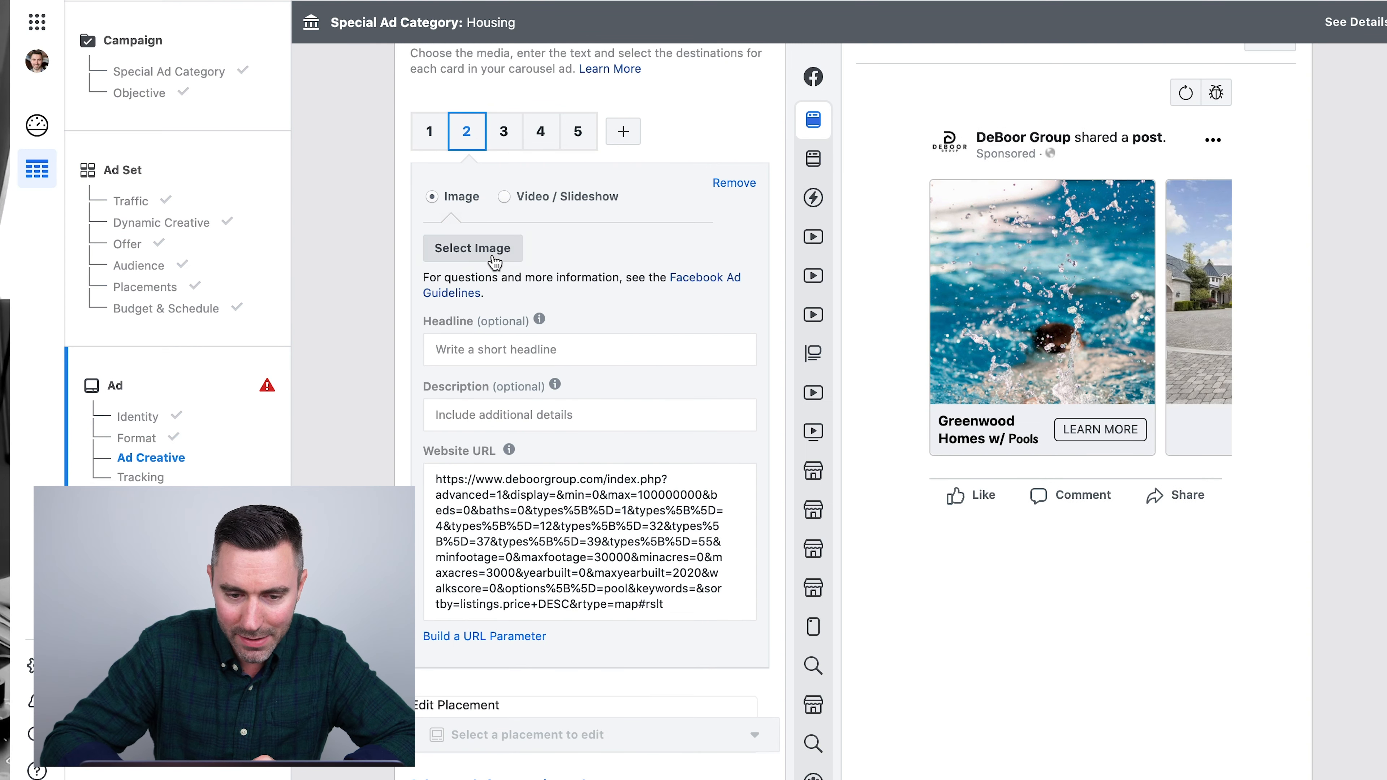
click(491, 250)
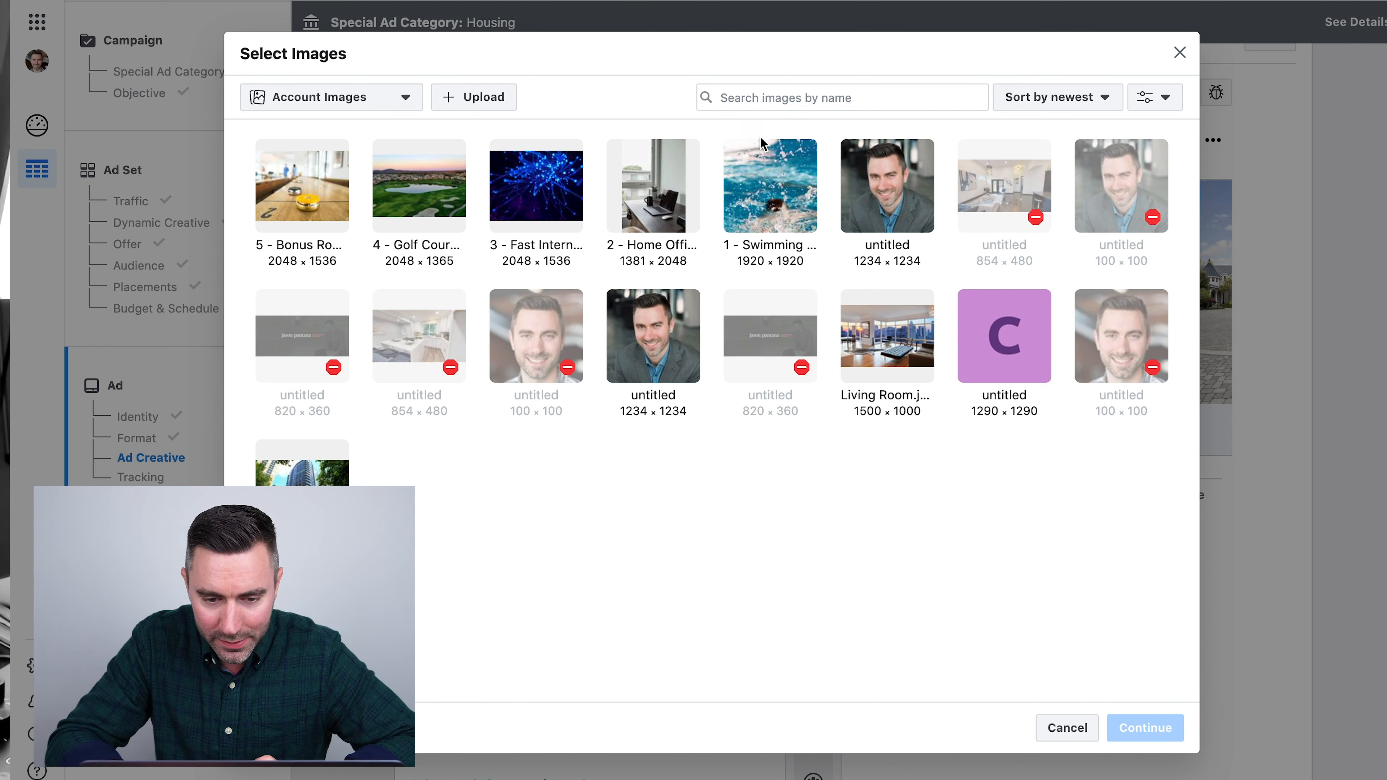
click(665, 207)
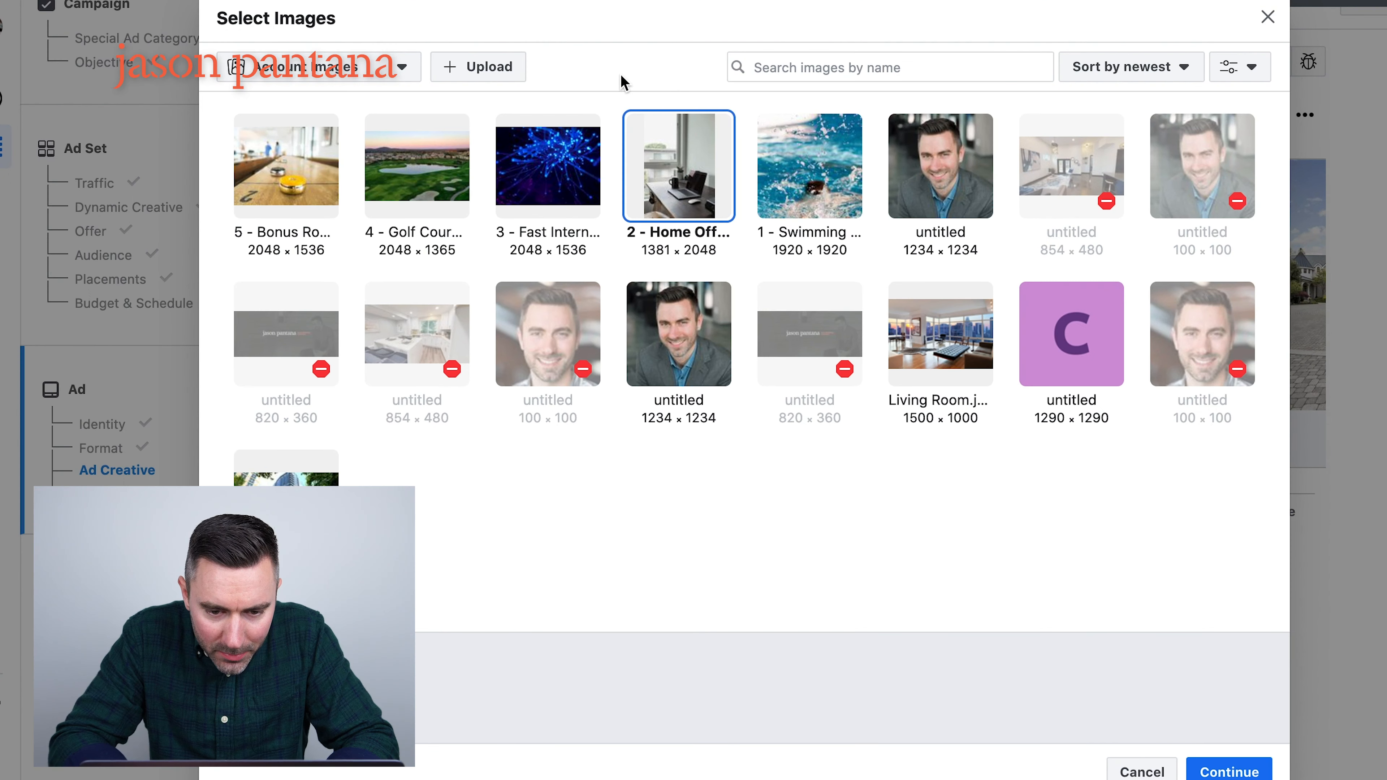
click(1236, 771)
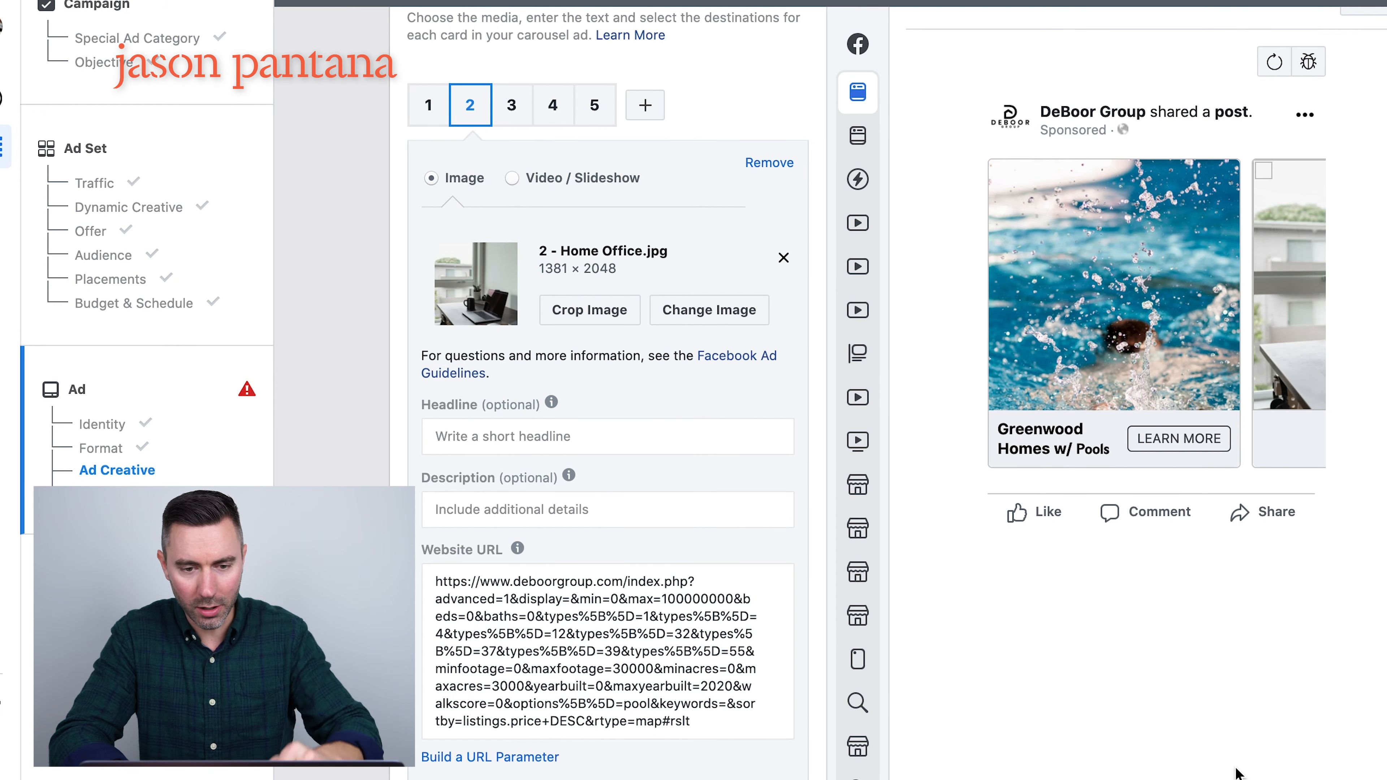
Step: Fill card 2's headline with "Are you (currently). living in your 𝑫𝒓𝒆𝒂𝒎 𝑯𝒐𝒎𝒆 now? Search #Greenwood homes, condos, and more.Click below!"
mouse_move(865, 418)
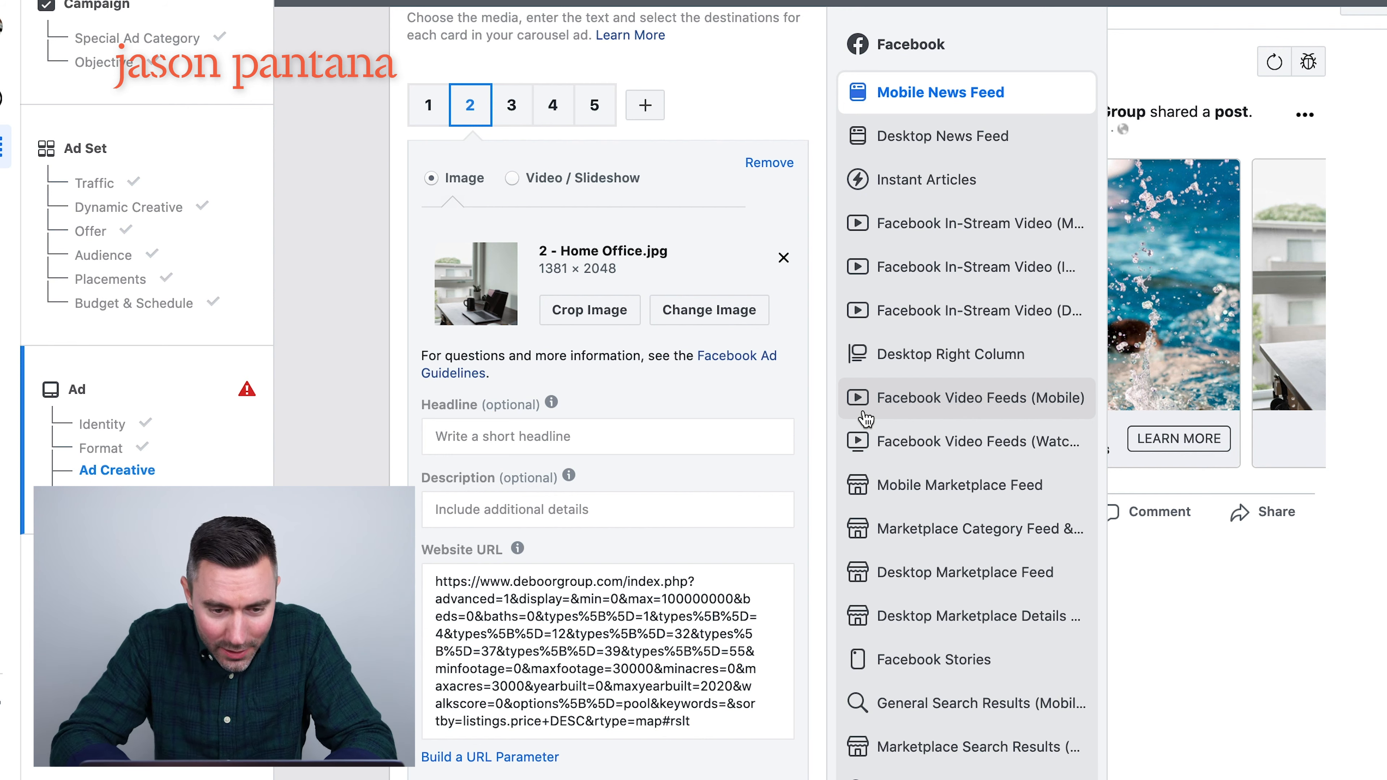
click(468, 436)
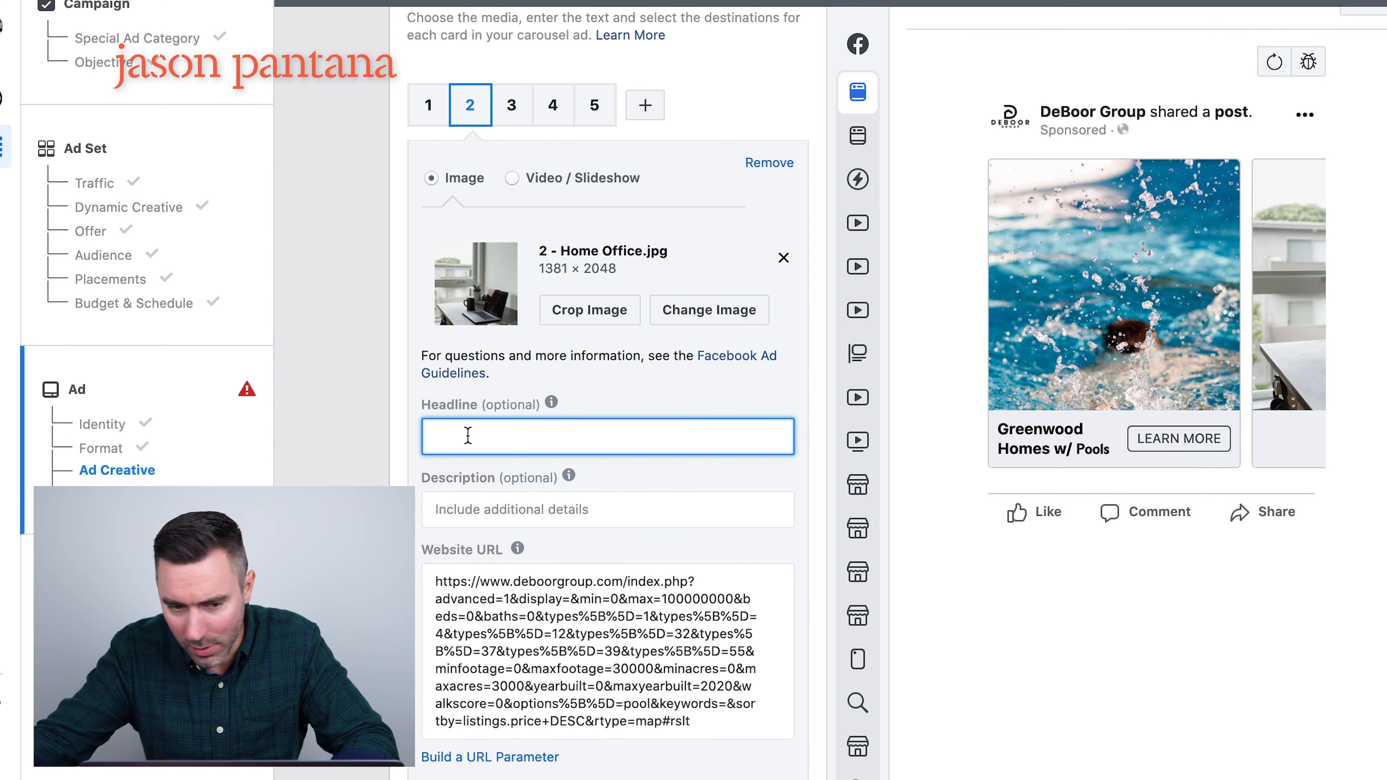
text(Are you (currently). living in your Dream Home now? Search #Greenwood homes, condos, and more.Click below!)
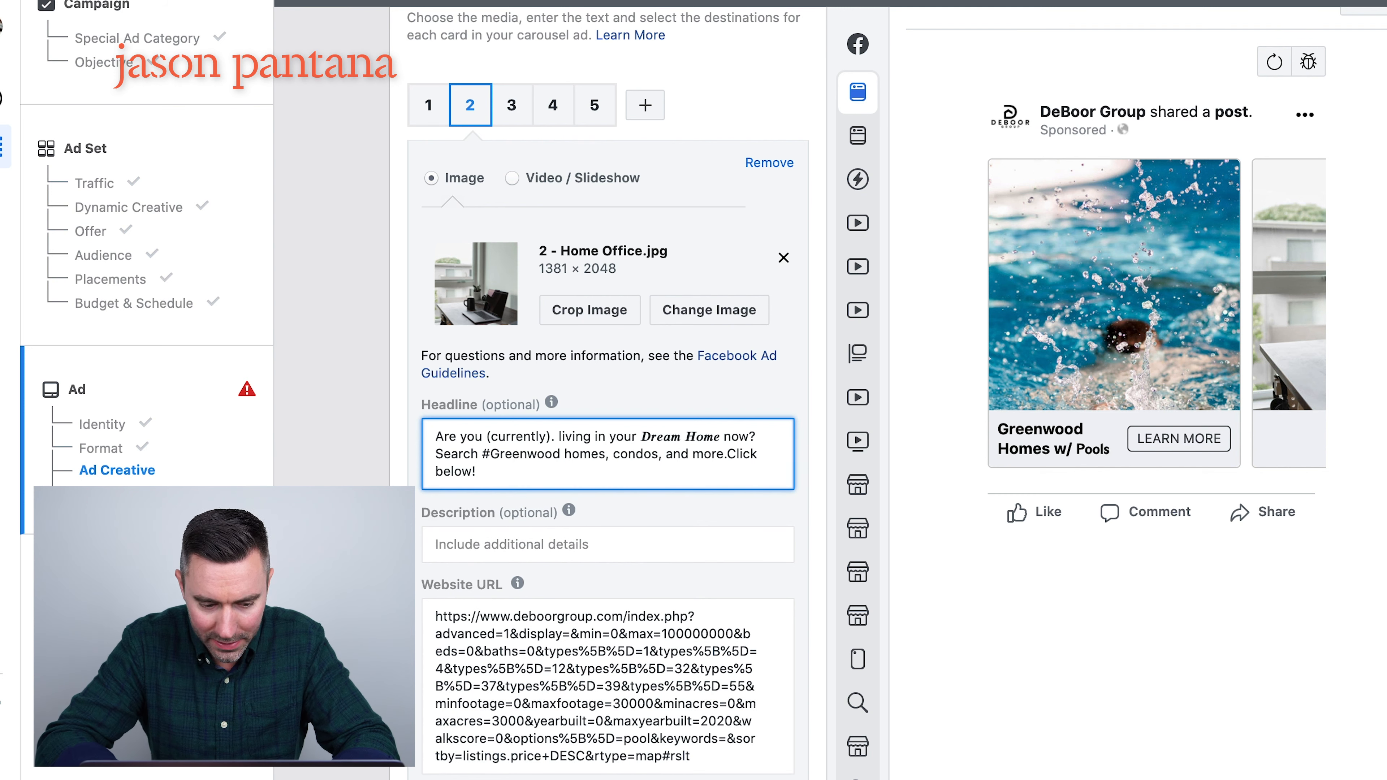
Step: Replace card 2's headline with "Greenwood Homes w/ Offices" and select the word "Offices" in it
triple_click(491, 470)
key(BackSpace)
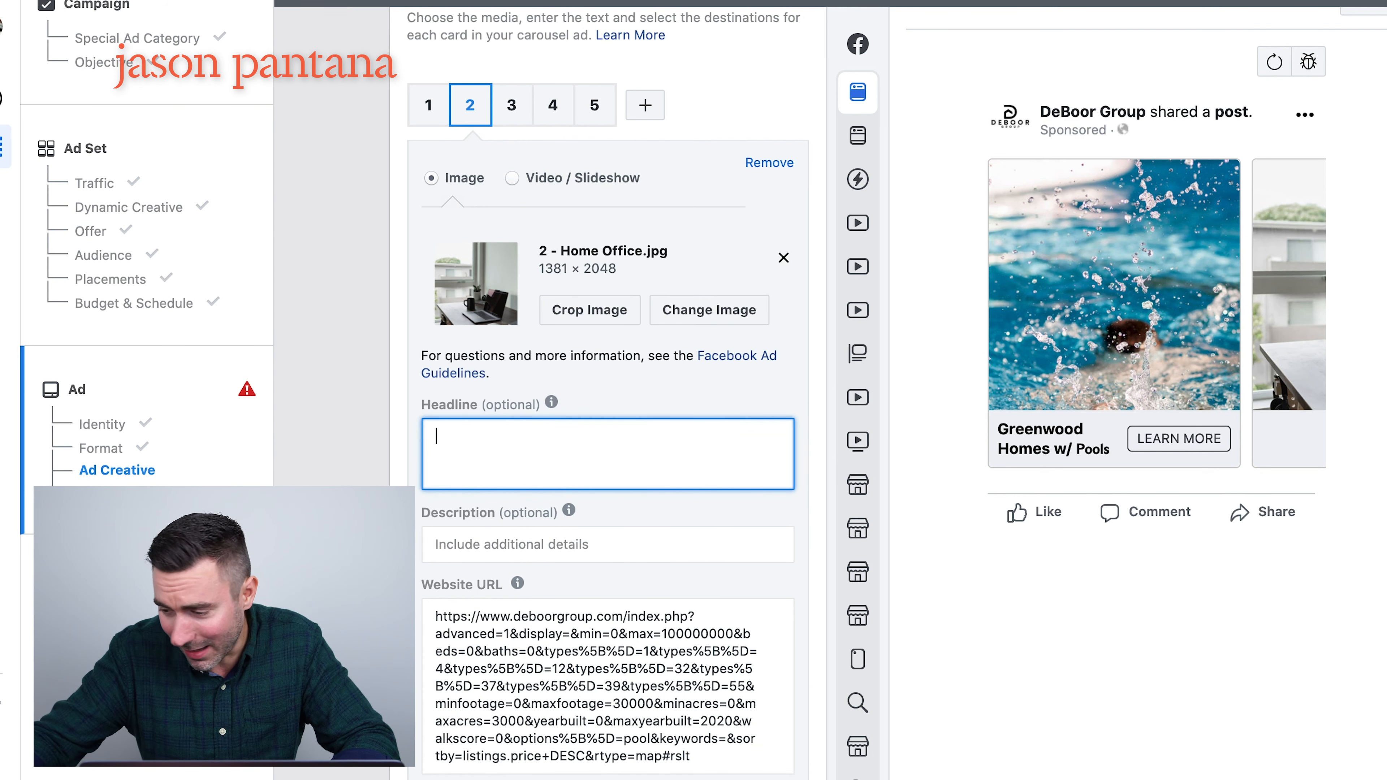
text(Greenwood Homes w/ Offices)
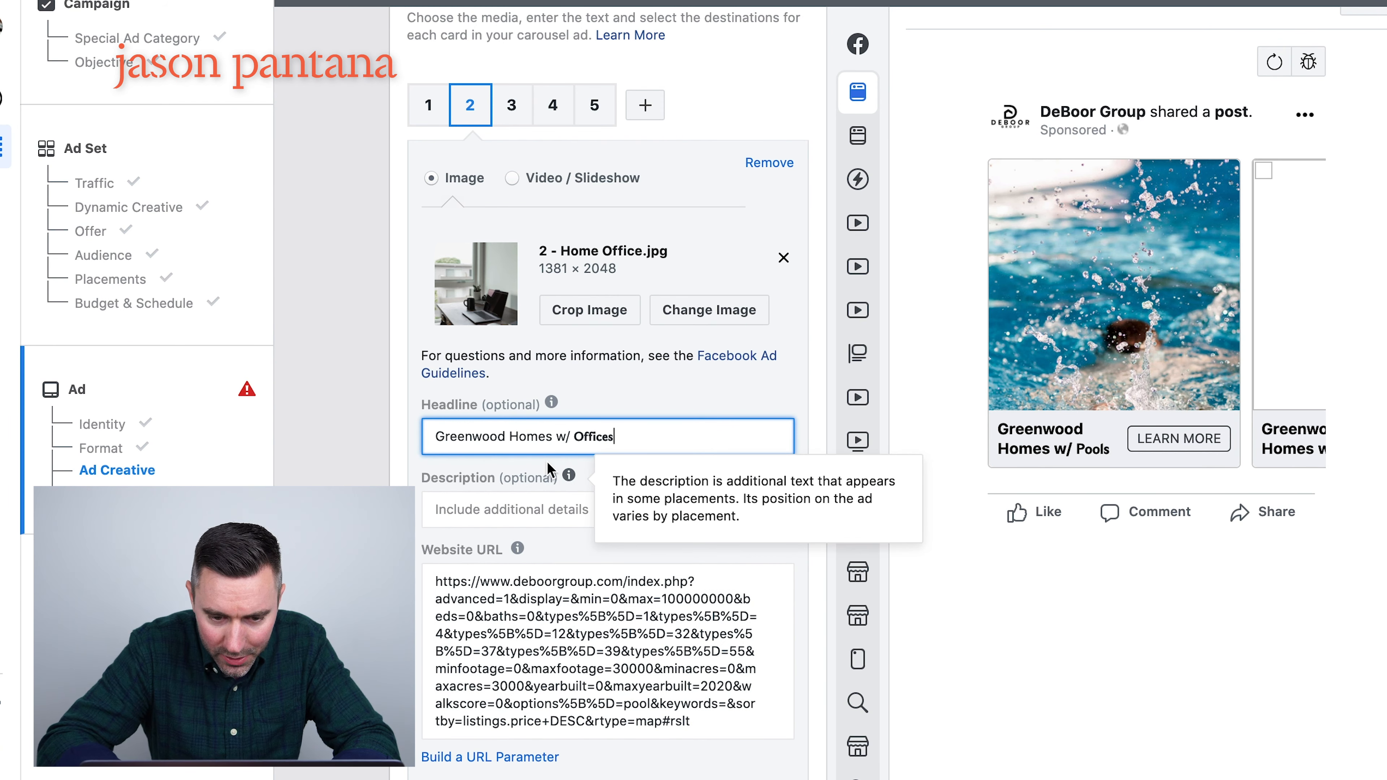
double_click(601, 432)
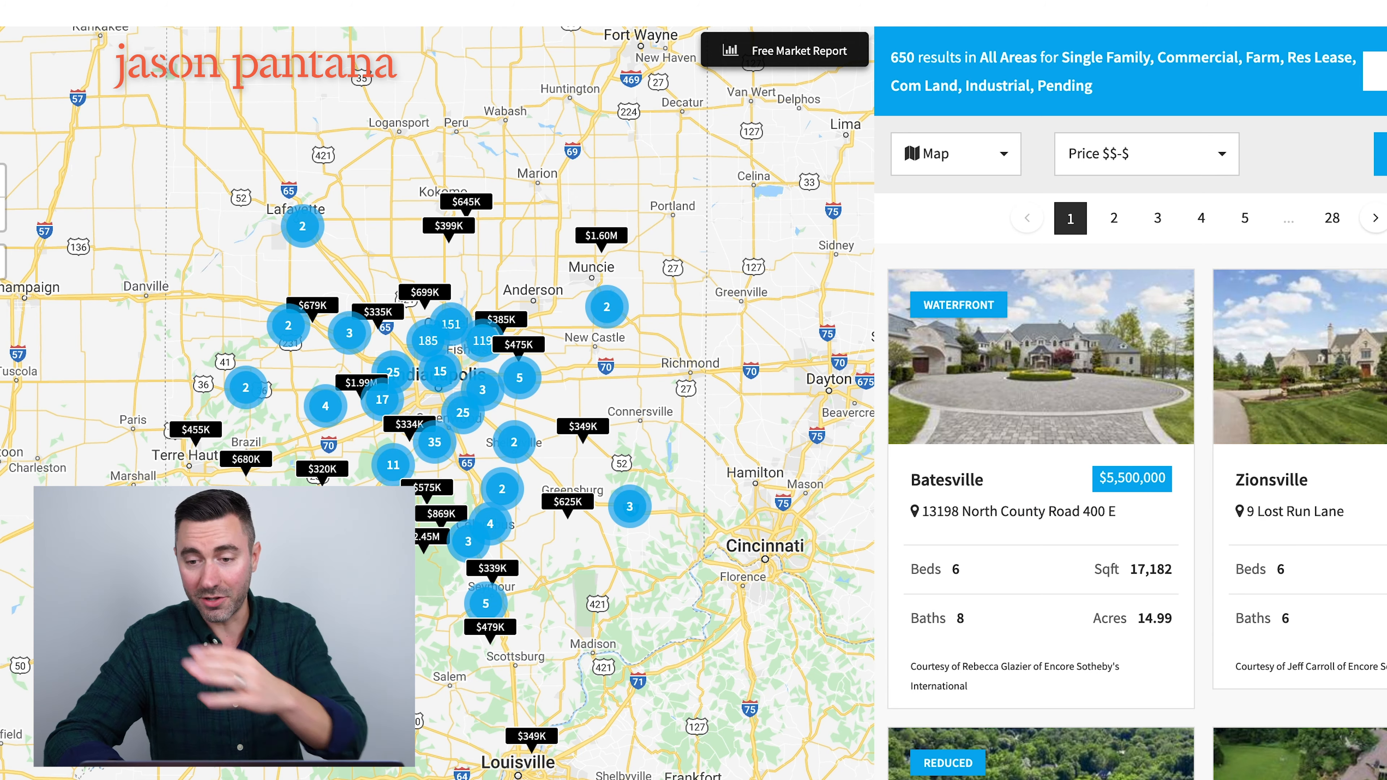
Step: Look over the property search filters on the DeBoor Group site and clear card 2's website URL back in Ads Manager
scroll(1121, 416, down, 1)
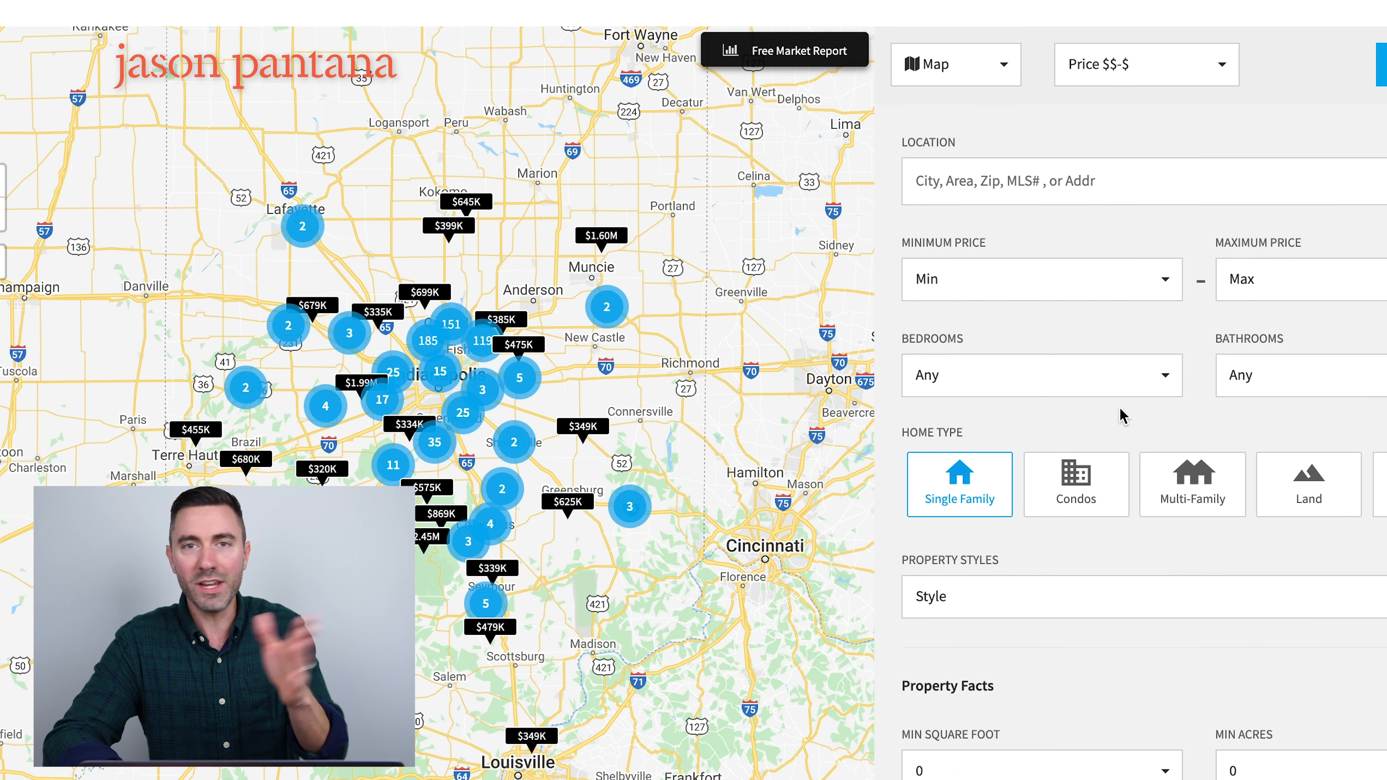
scroll(1166, 690, down, 3)
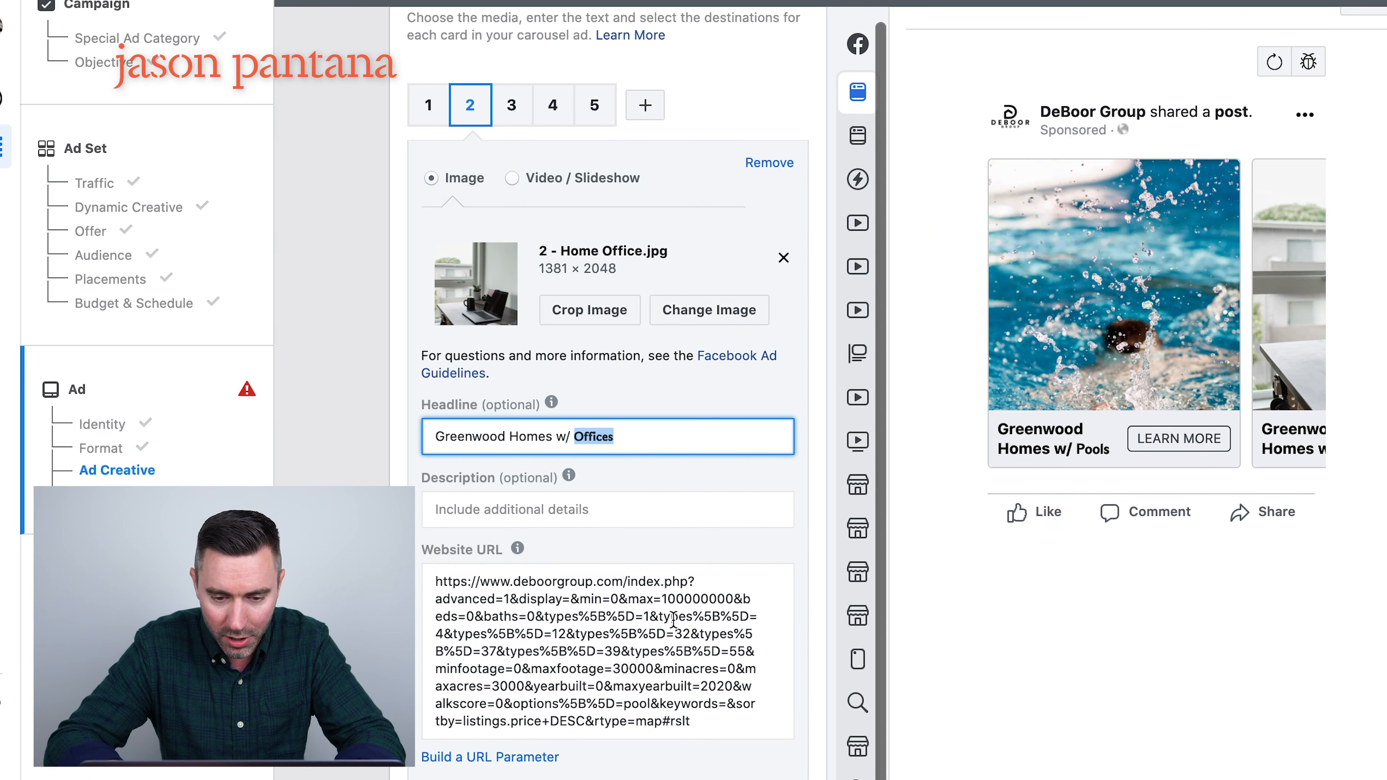
click(741, 569)
key(super+a)
key(BackSpace)
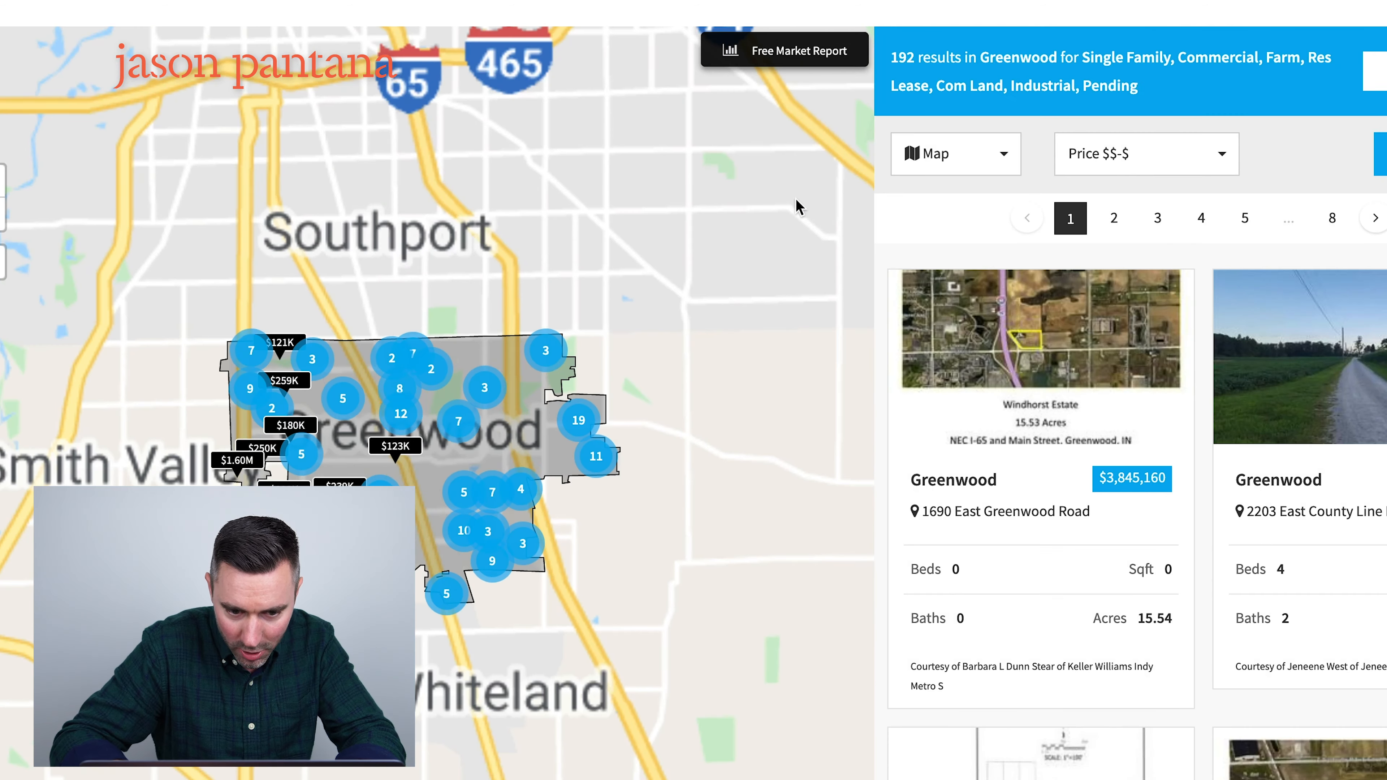
Step: Copy the web address of the Greenwood office home search results and paste it as card 2's website URL in Ads Manager
scroll(523, 12, up, 3)
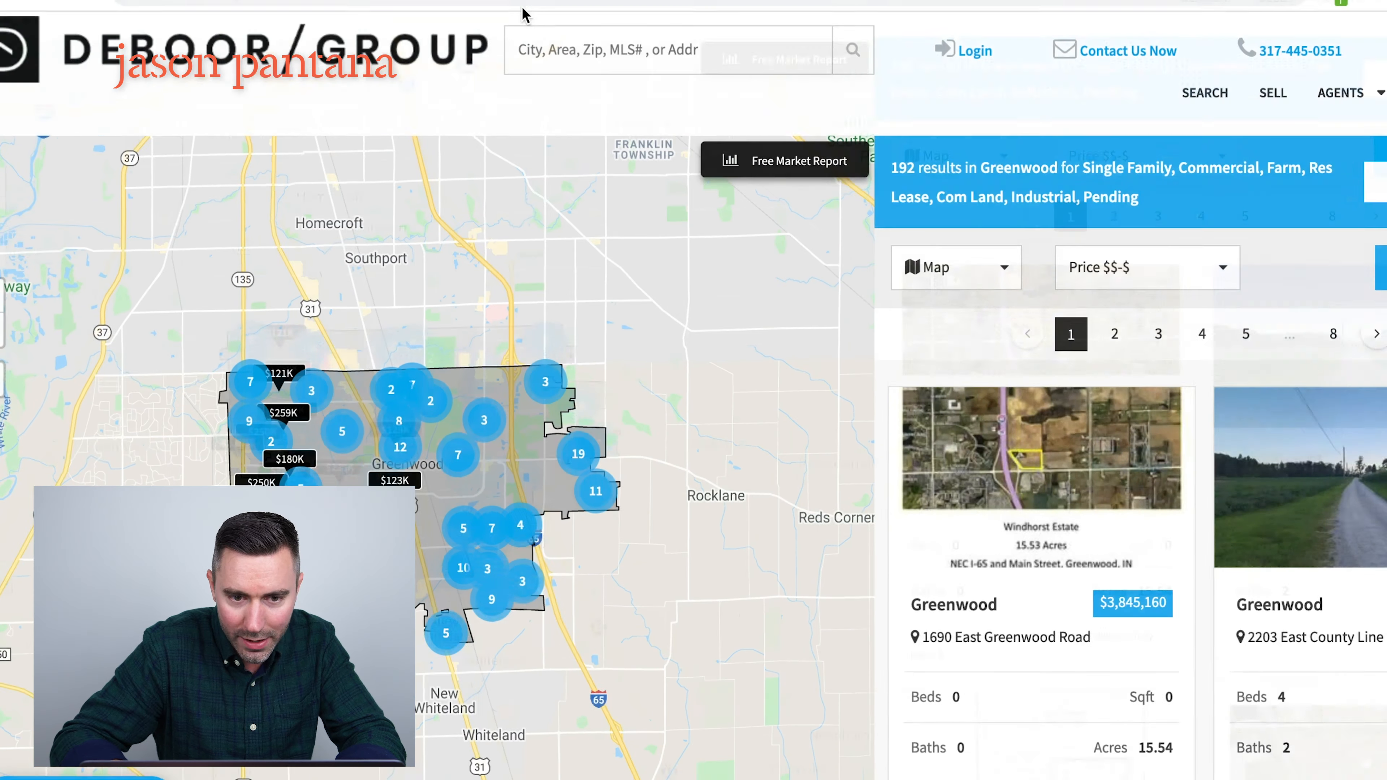
click(501, 5)
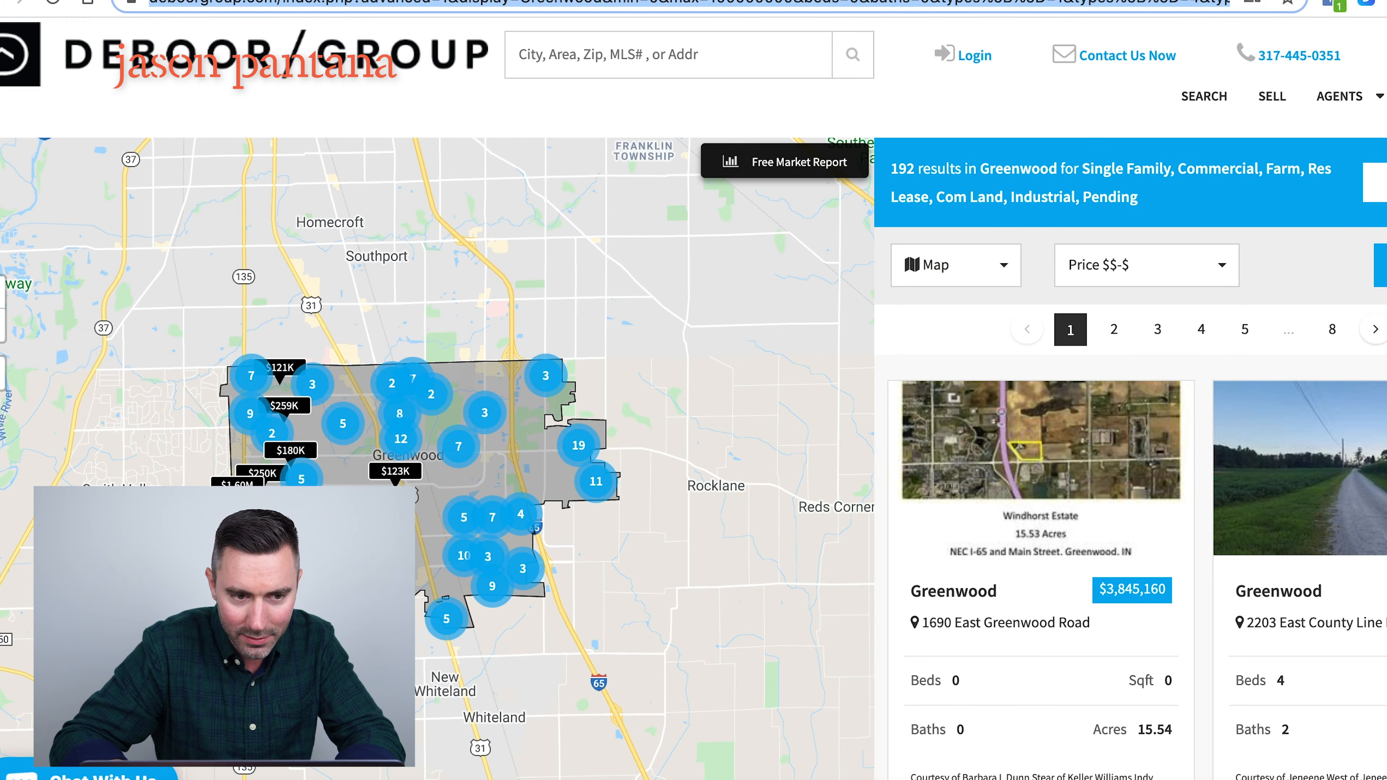
scroll(840, 54, down, 3)
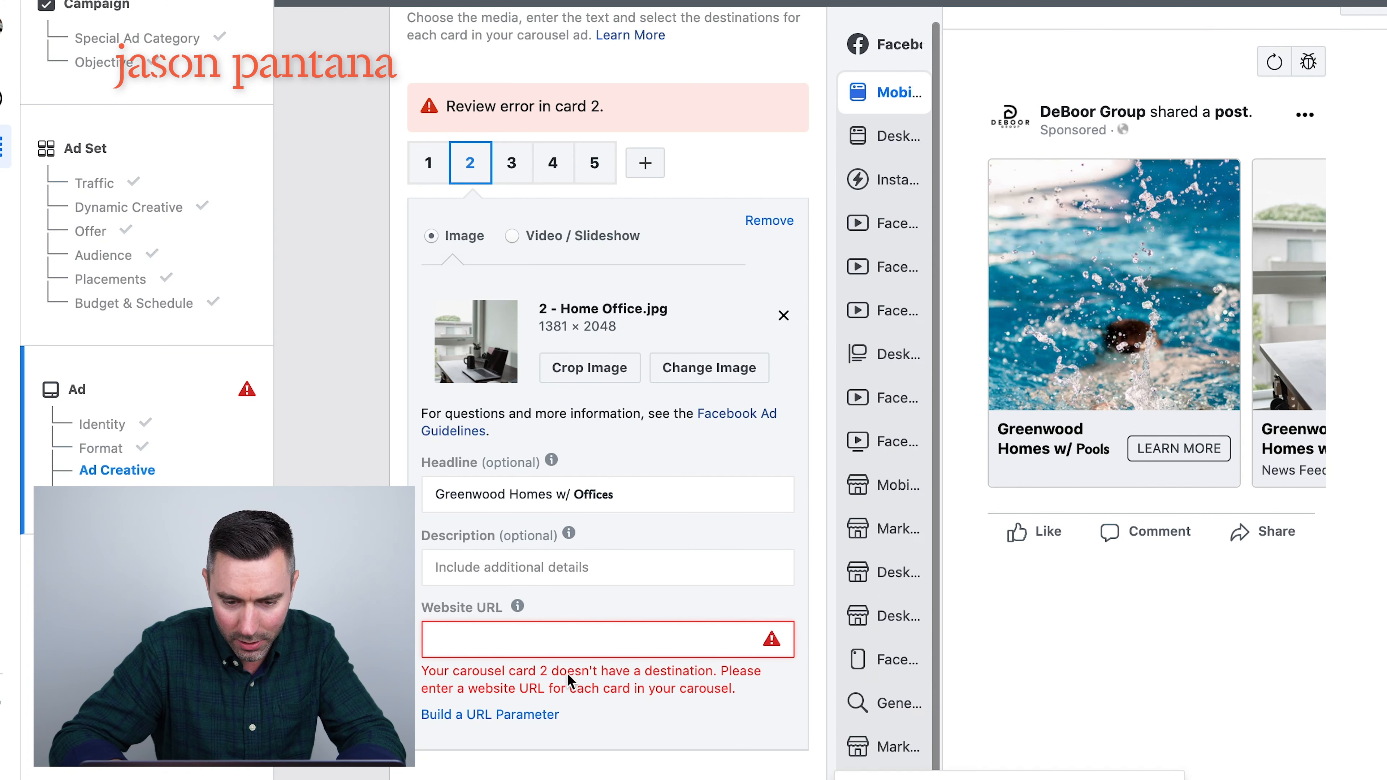
click(571, 648)
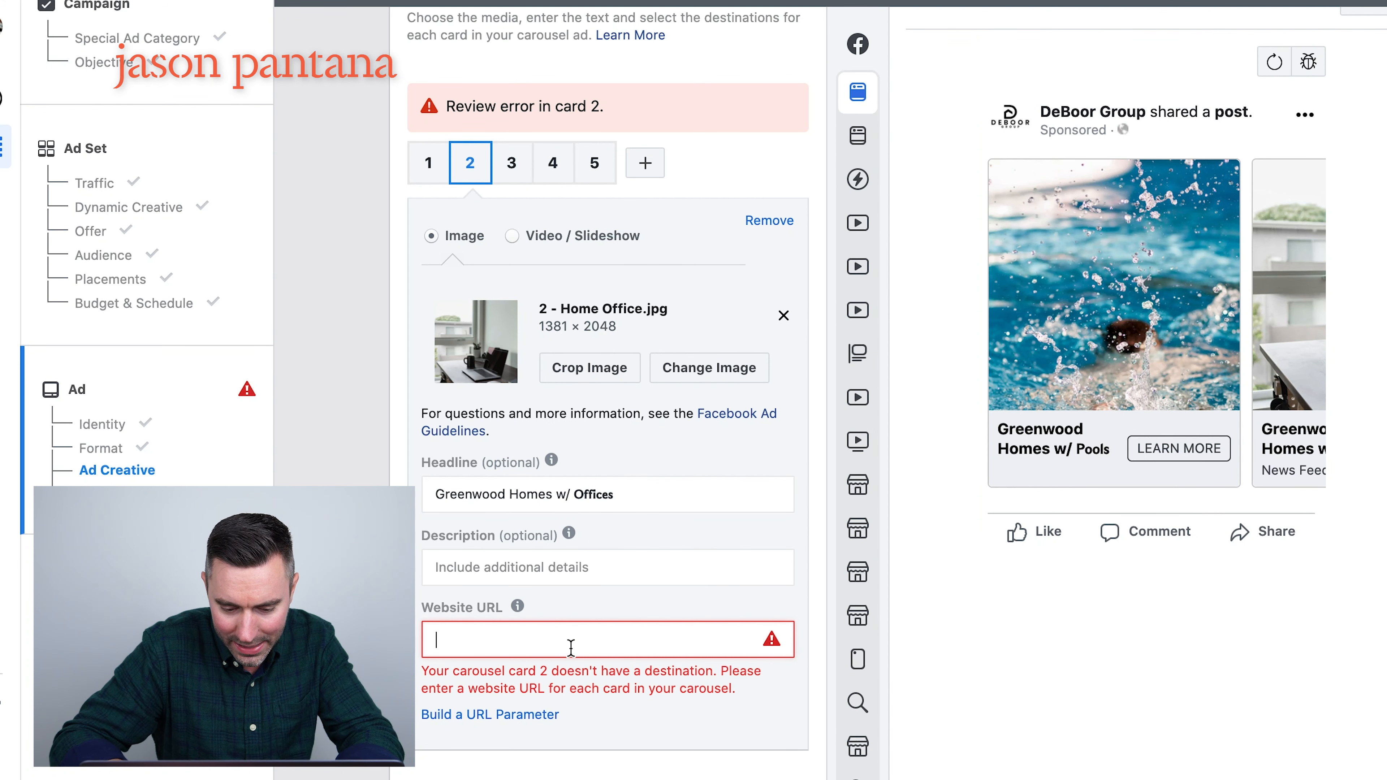
text(https://www.deboorgroup.com/index.php?advanced=1&display=Greenwood&min=0&max=100000000&beds=0&baths=0&types%5B%5D=1&types%5B%5D=4&types%5B%5D=12&types%5B%5D=32&types%5B%5D=37&types%5B%5D=39&types%5B%5D=55&minfootage=0&maxfootage=30000&minacres=0&maxacres=3000&yearbuilt=0&maxyearbuilt=2020&walkscore=0&keywords=Office&areas%5B%5D=City%3AGreenwood&pak=city%3Ag30_dp4c2de6&sortby=listings.price+DESC&rtype=map#rslt)
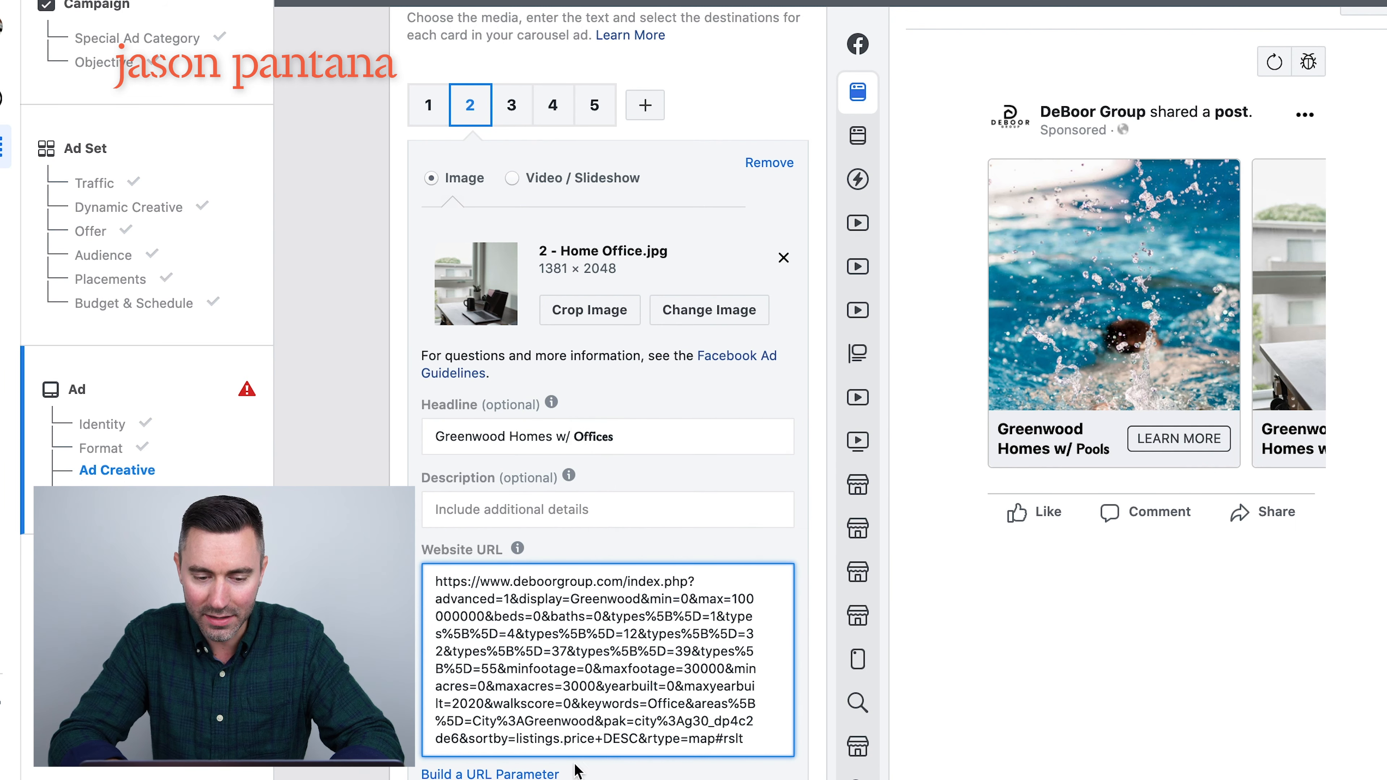
Step: Set card 3's image to "3 - Fast Internet" from the account images and its headline to "Greenwood Homes w/ Fast Internet"
click(513, 110)
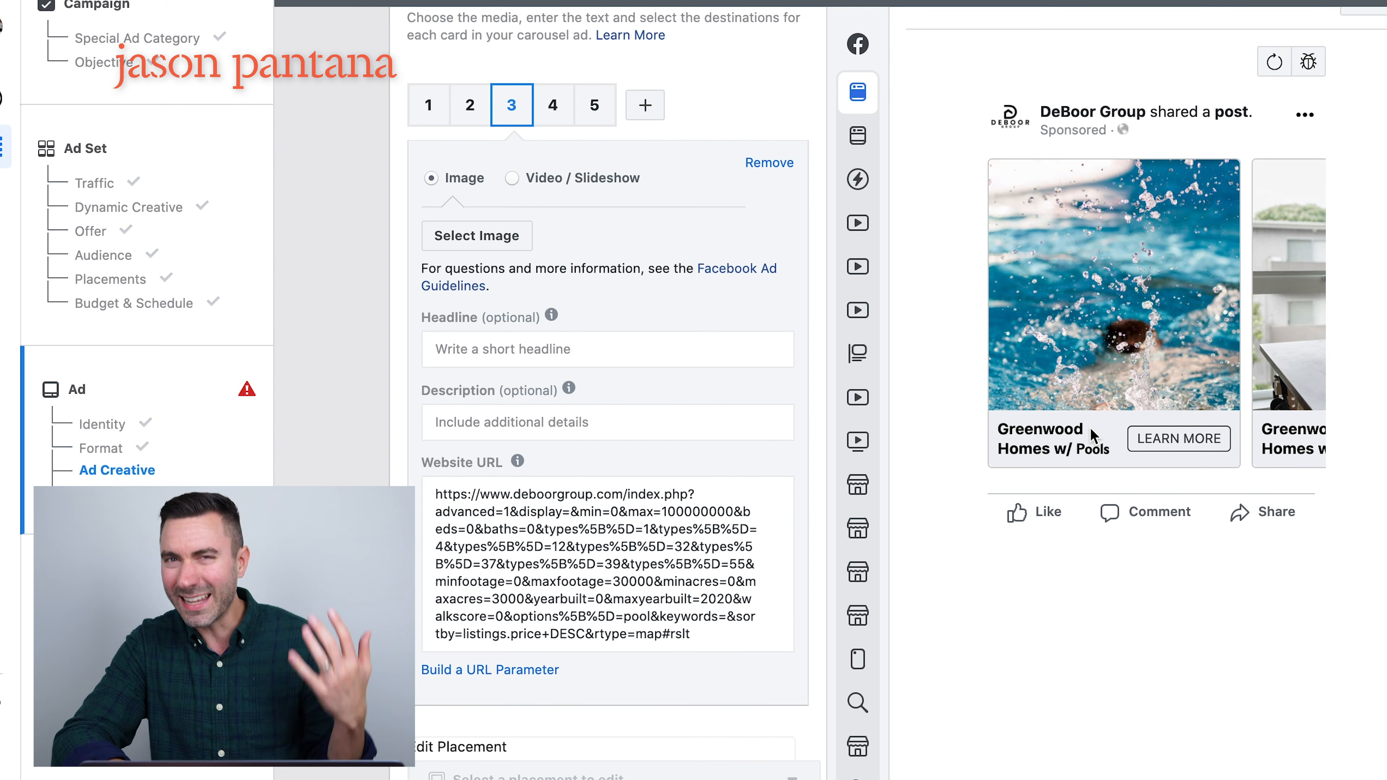
click(468, 247)
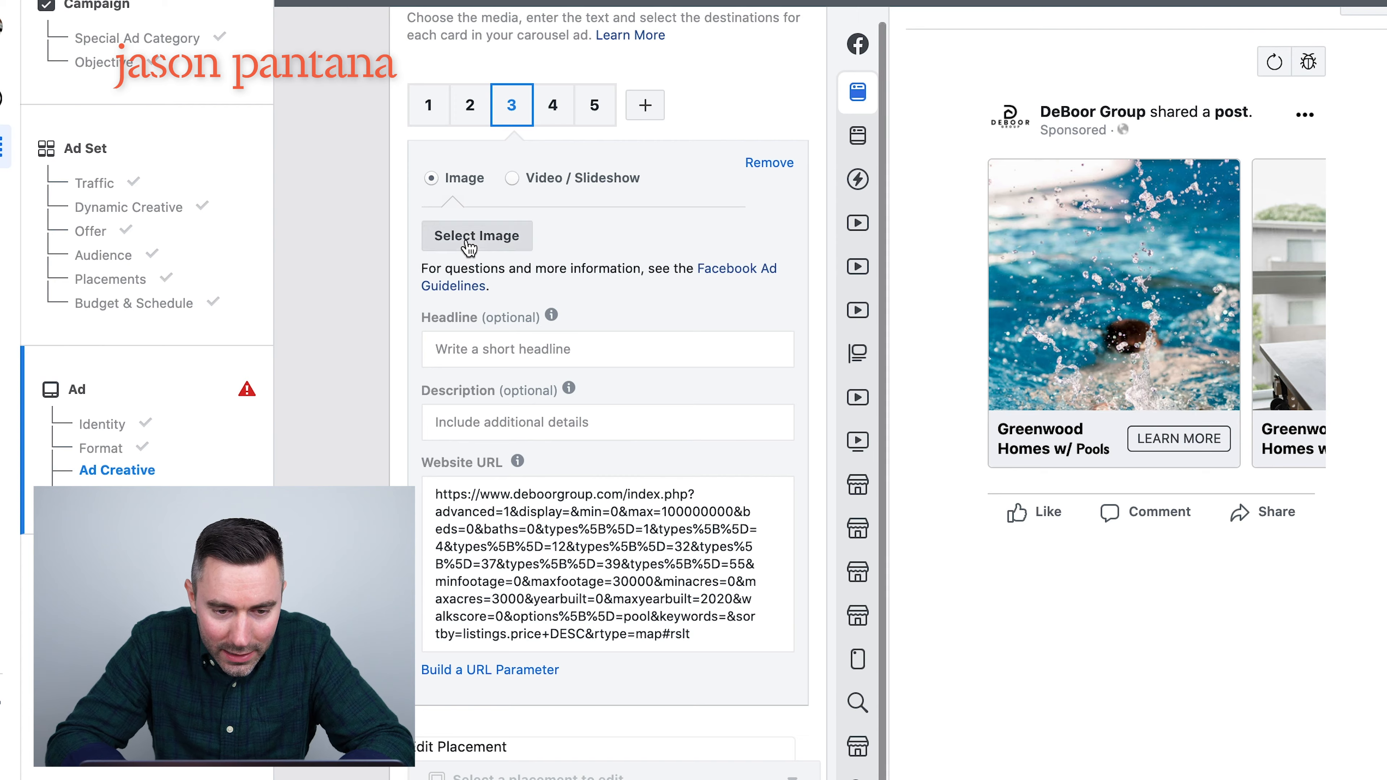
click(562, 196)
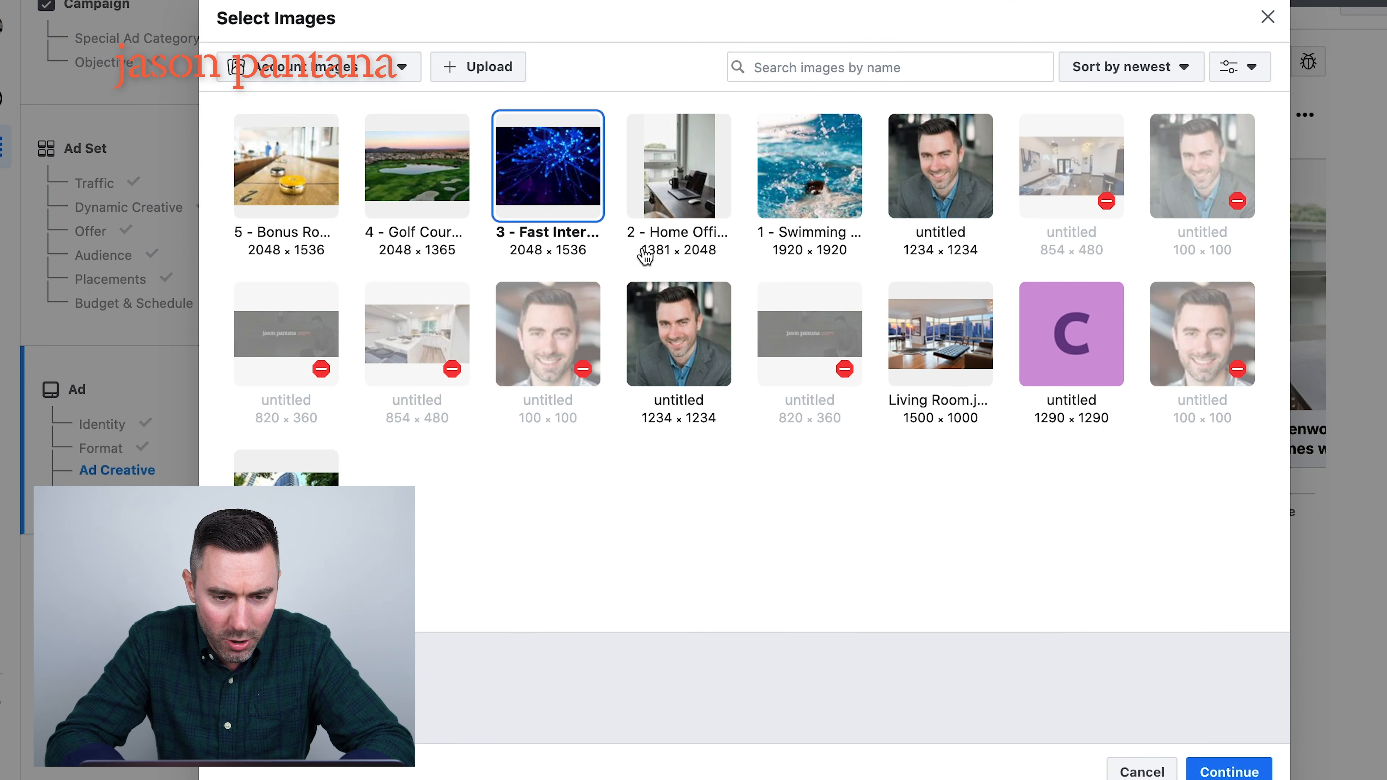
click(1229, 770)
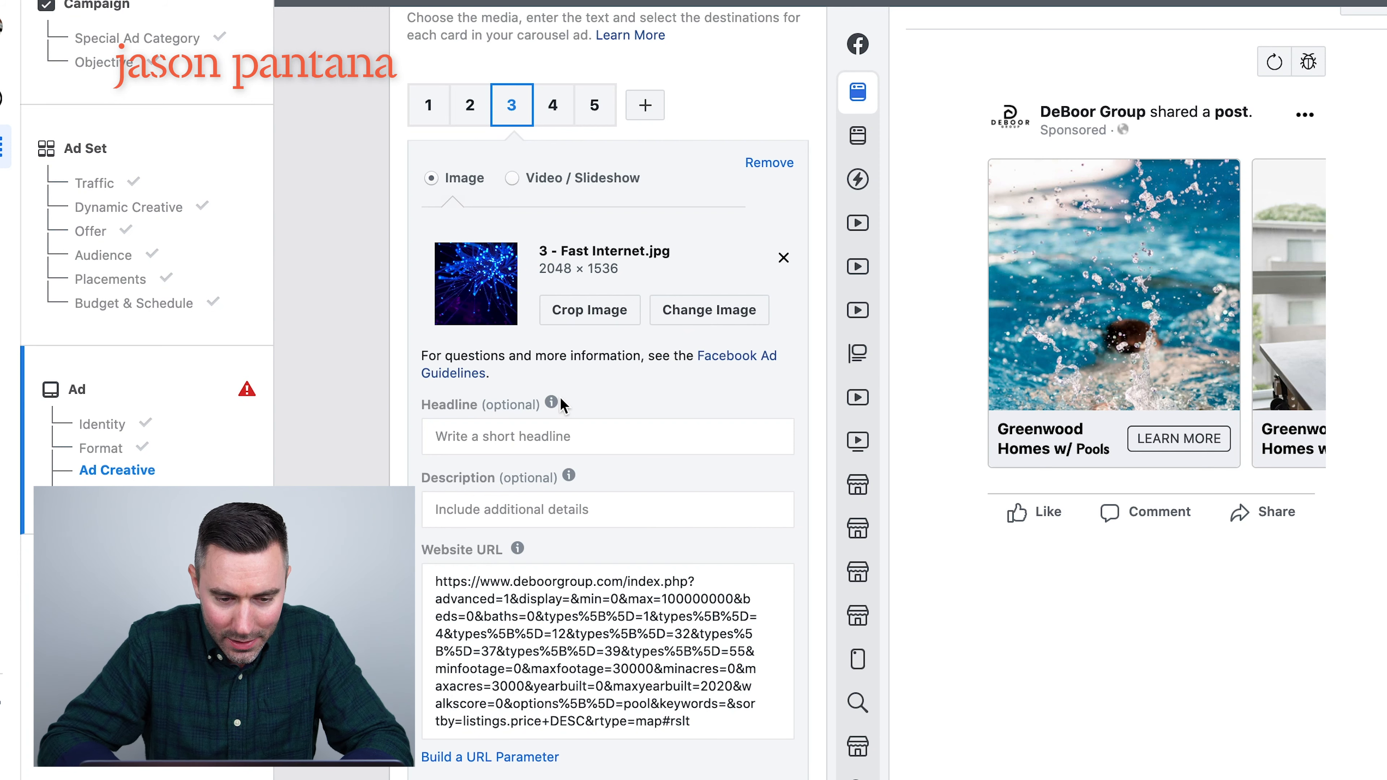
click(539, 435)
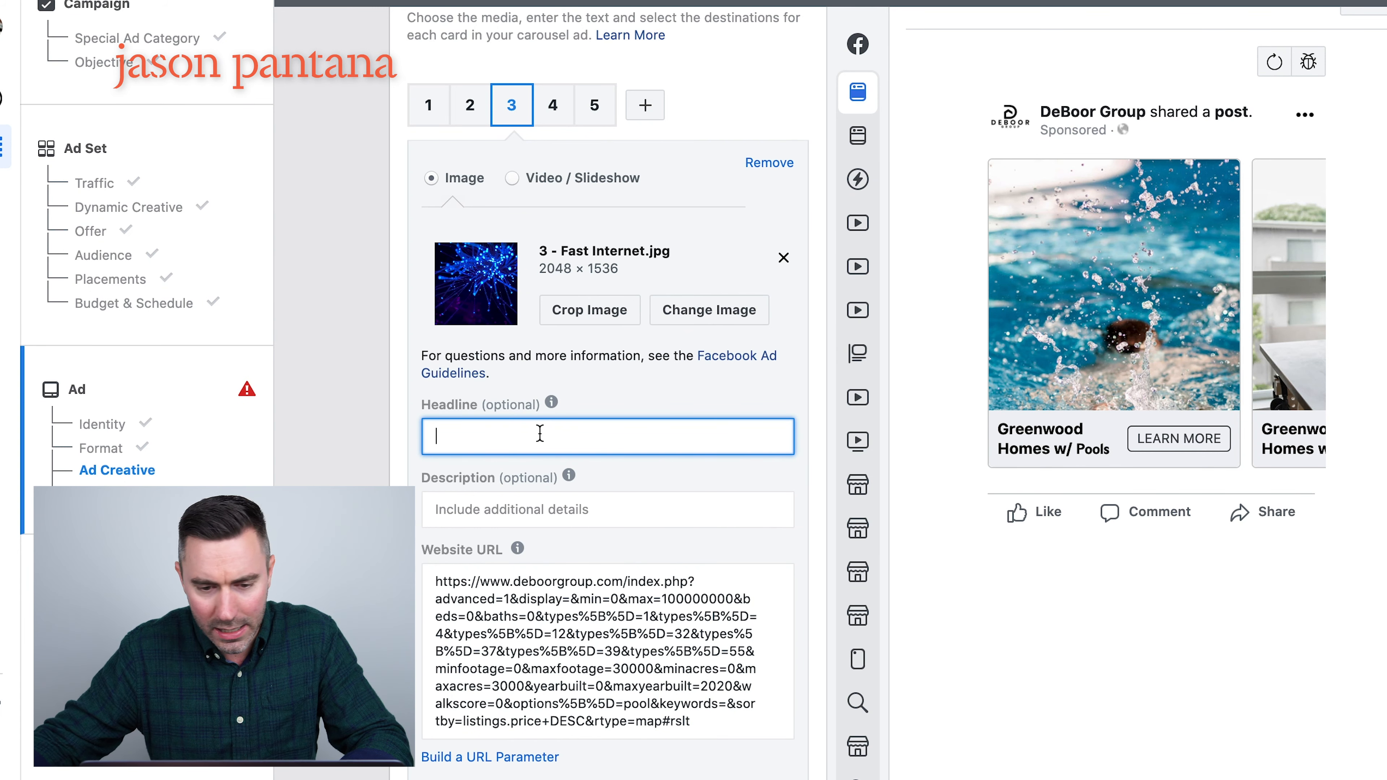
text(Greenwood Homes w/ Fast Internet)
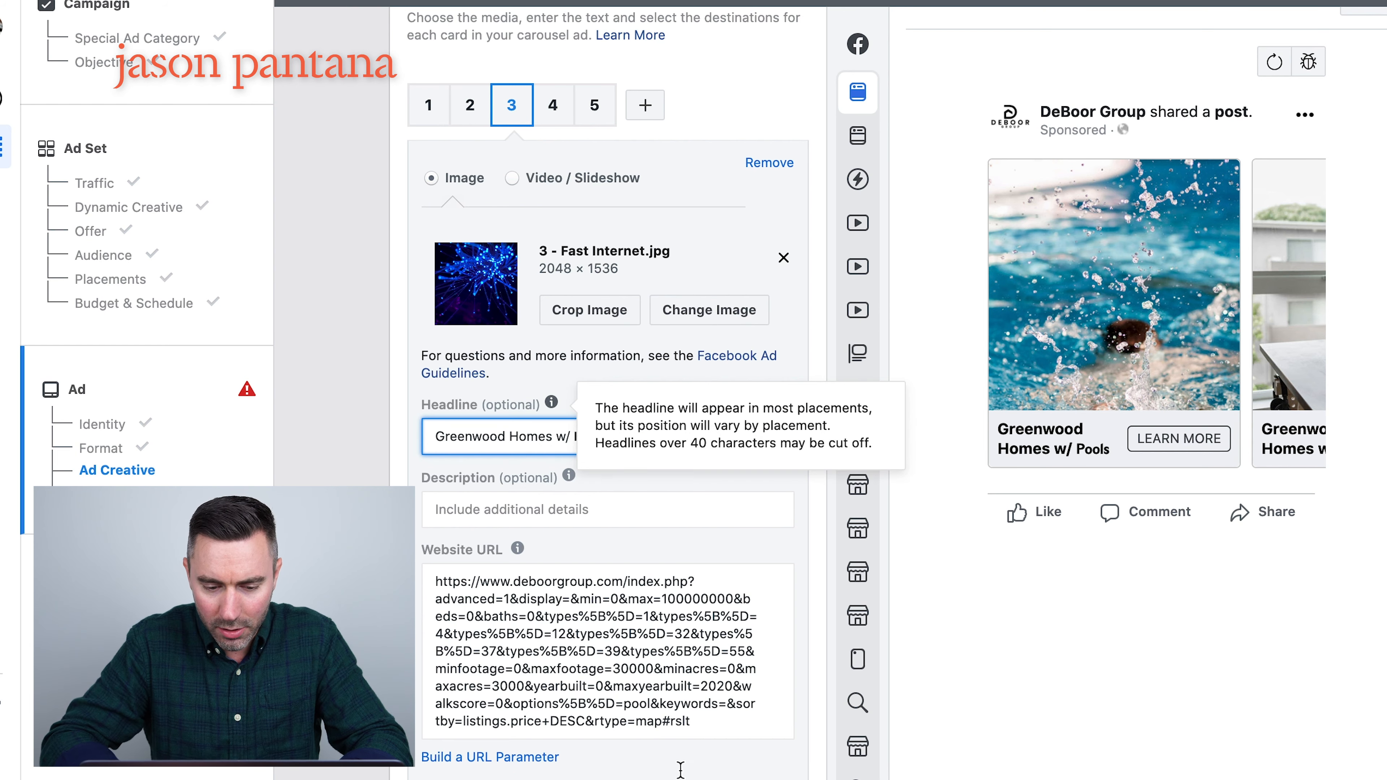
Step: Set the image of carousel card 4 to "4 - Golf Course" from the account images
scroll(568, 178, up, 2)
click(568, 175)
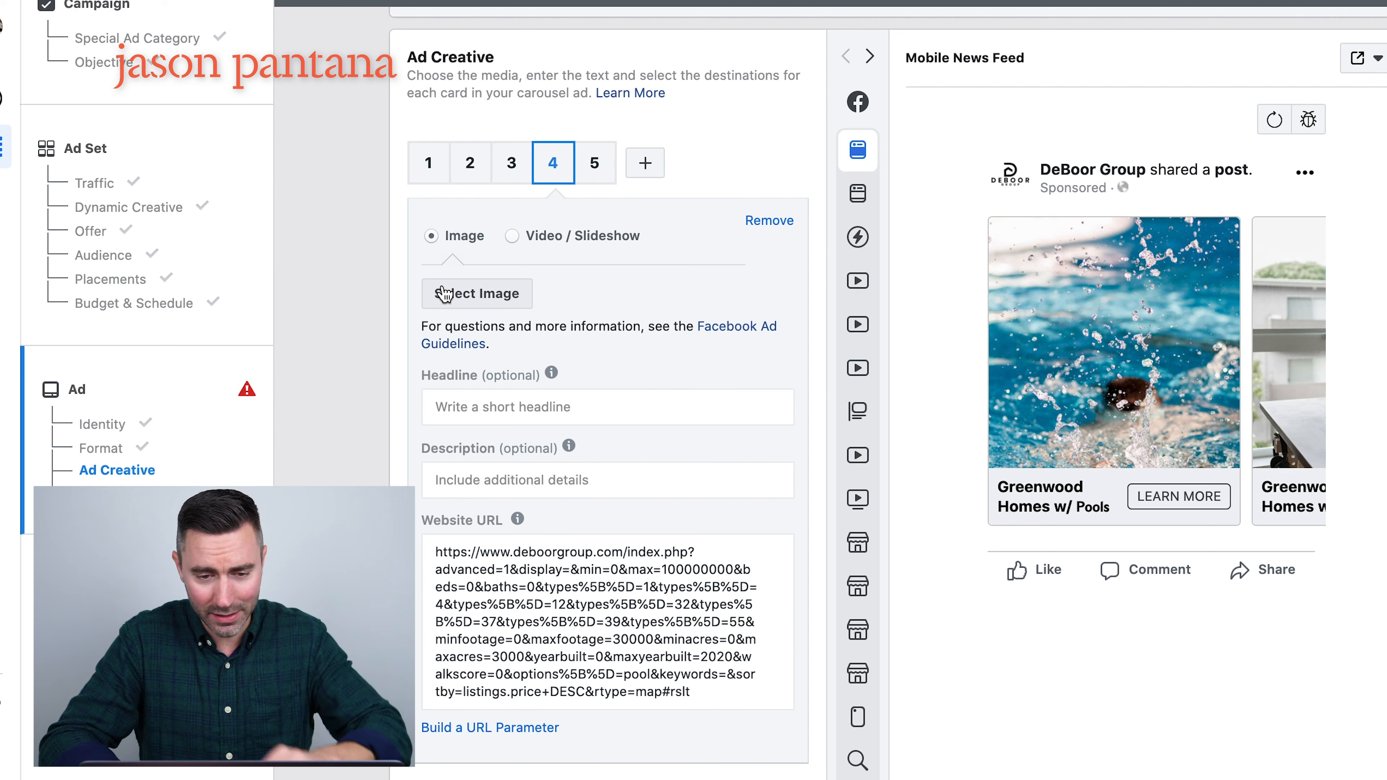
click(508, 295)
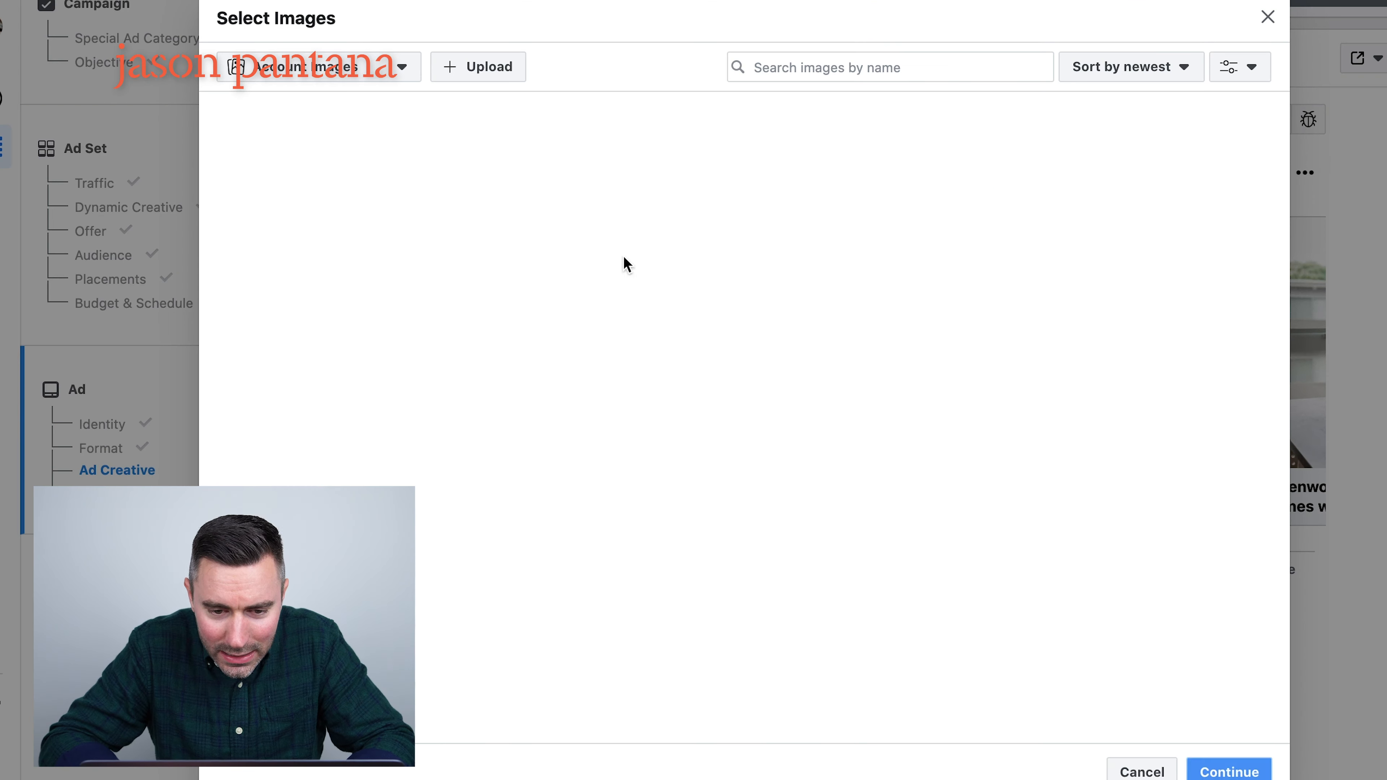
click(415, 178)
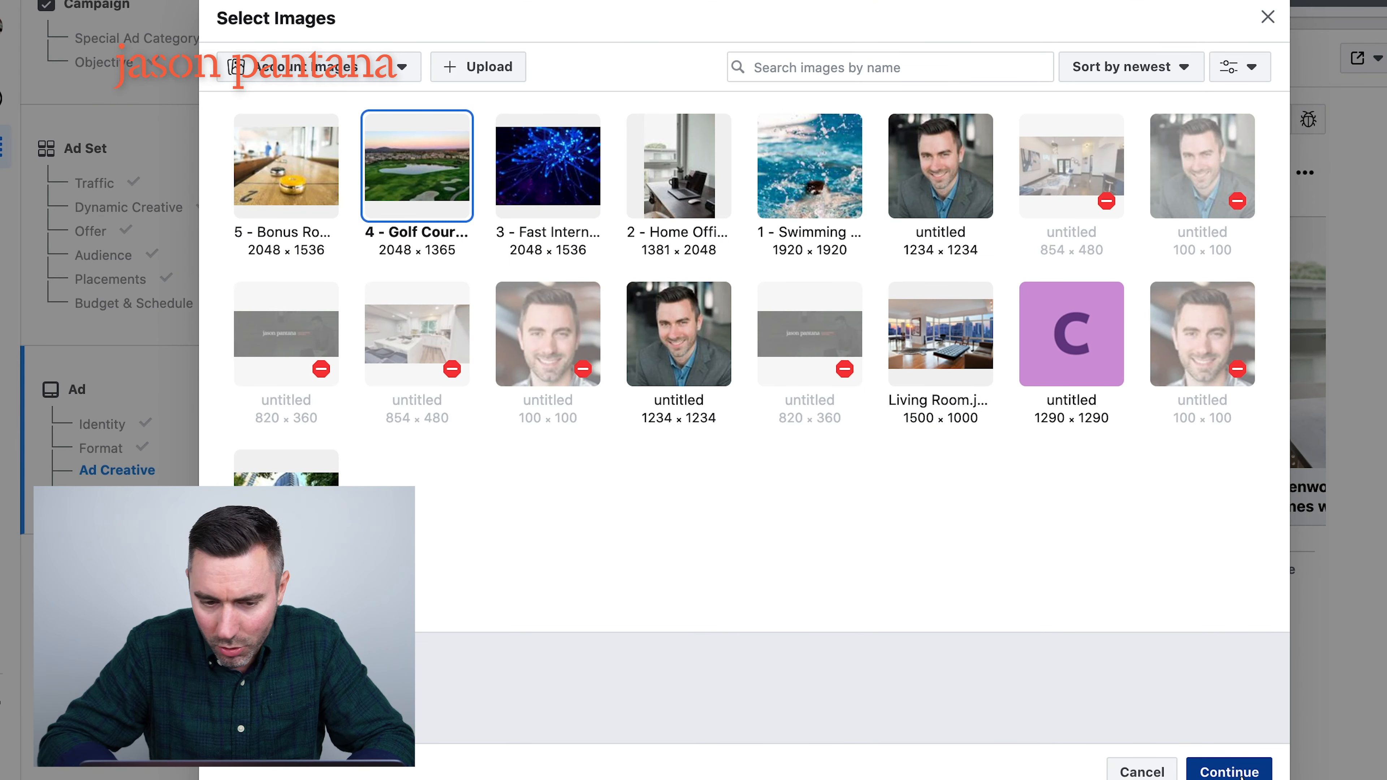
click(1229, 771)
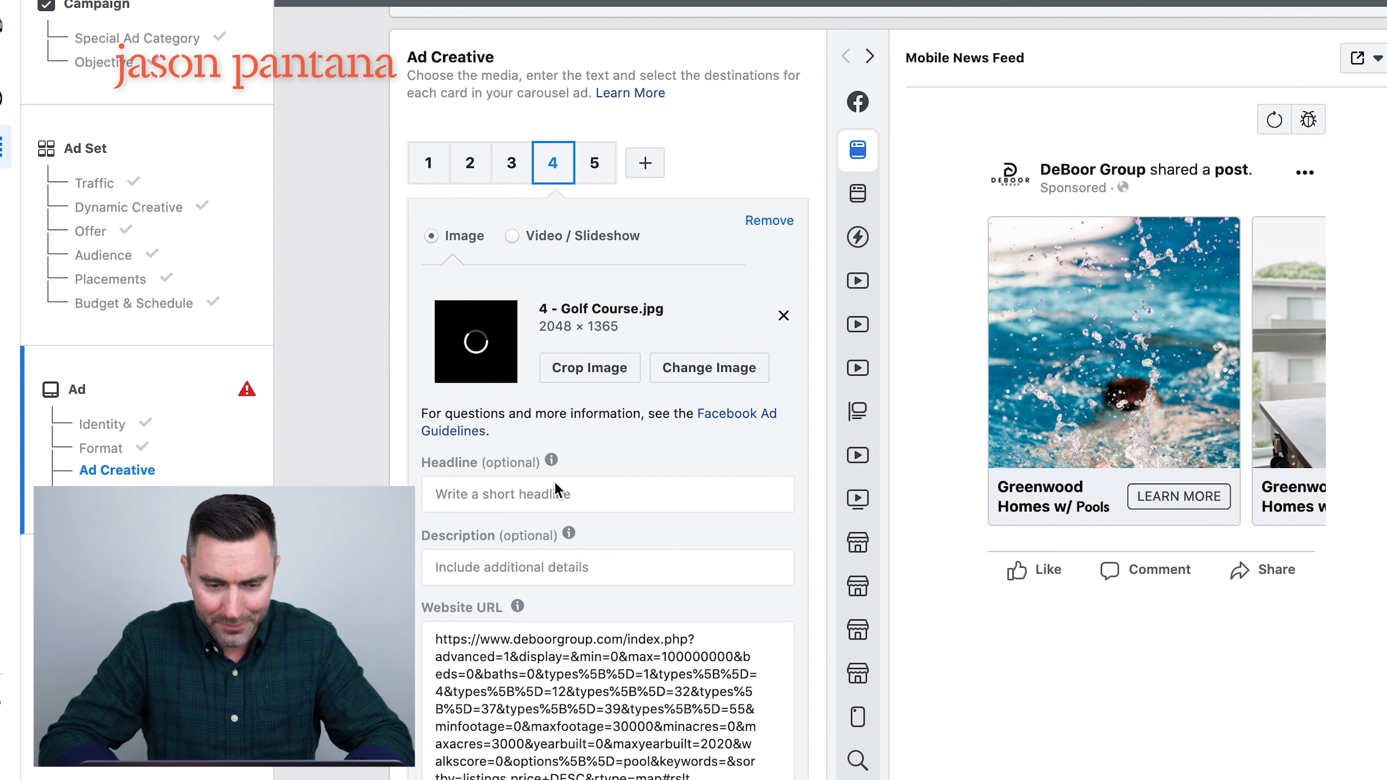
click(537, 489)
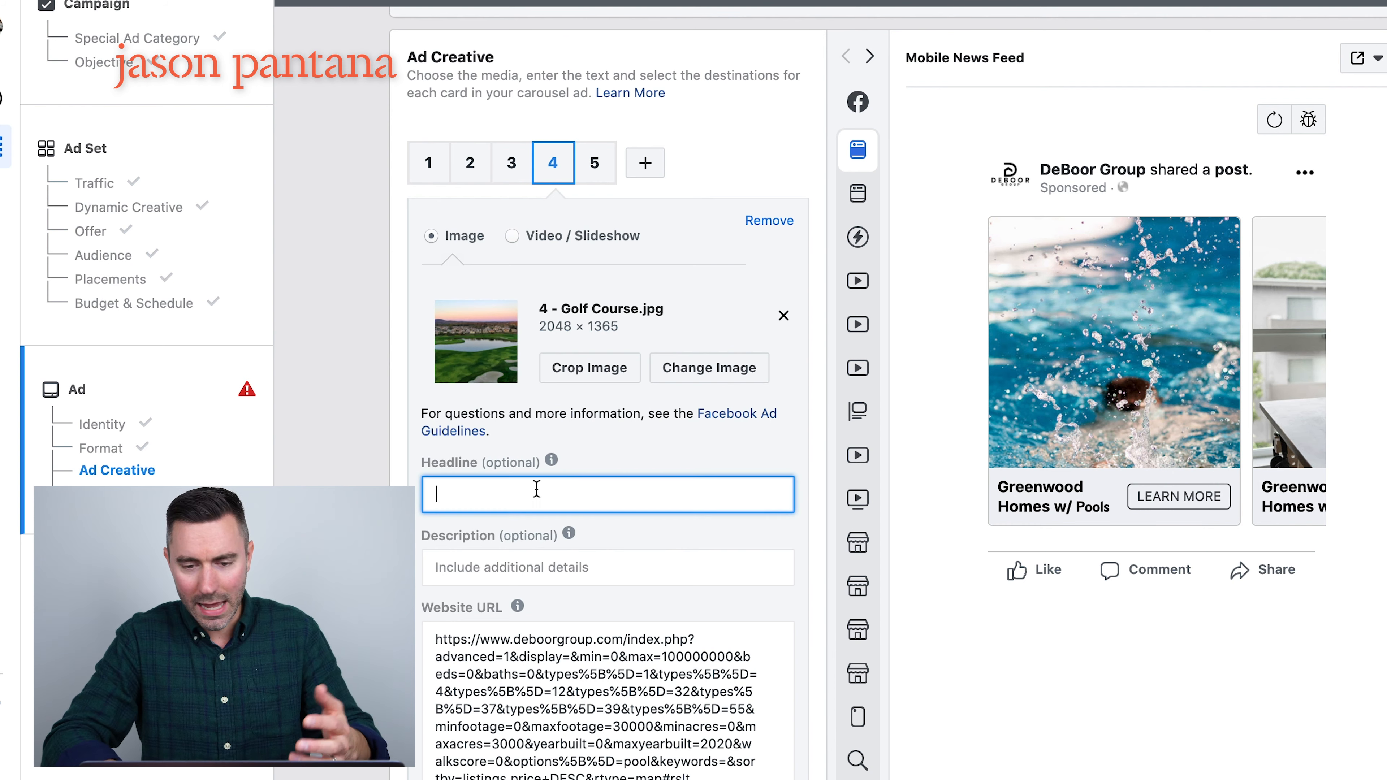
text(There’s no harm in "just looking." Search #Greenwood homes, condos, and more. Click below!)
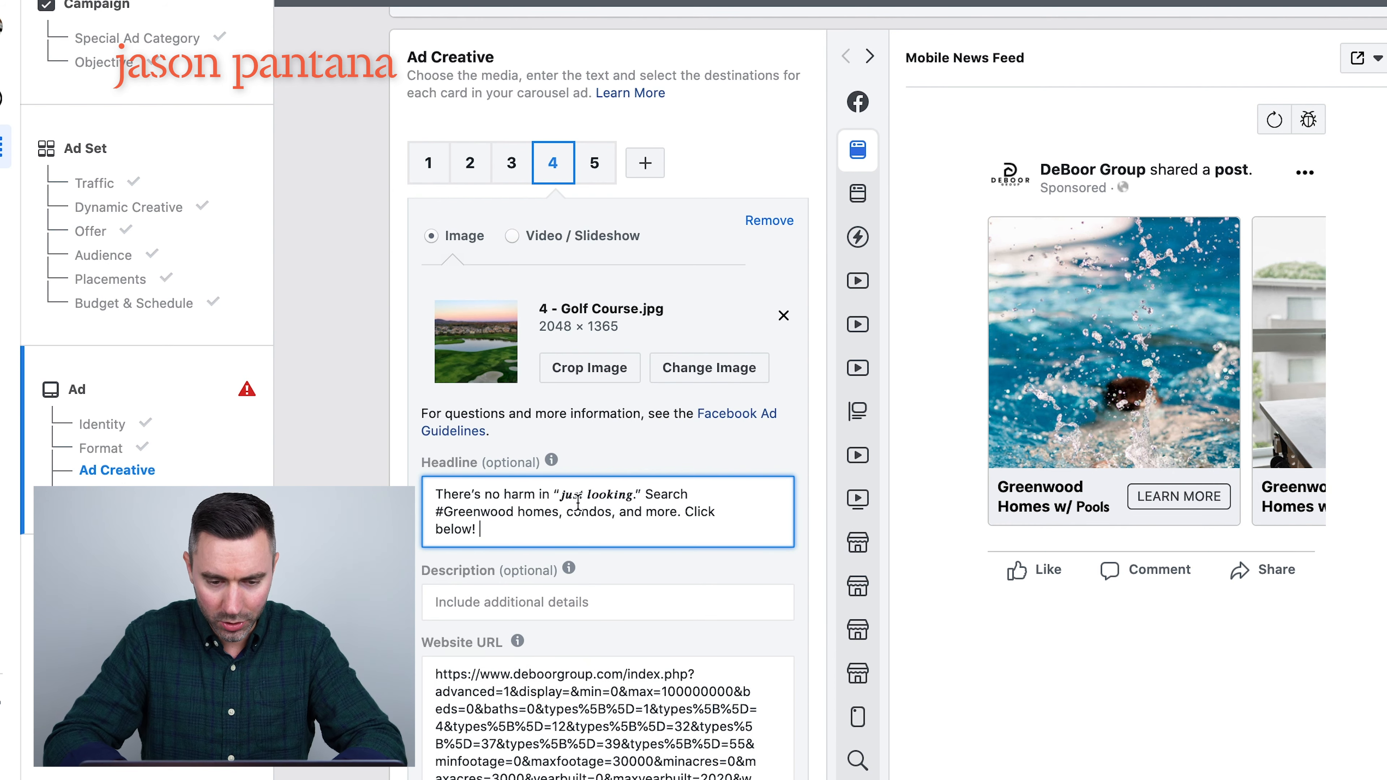
key(super+a)
key(BackSpace)
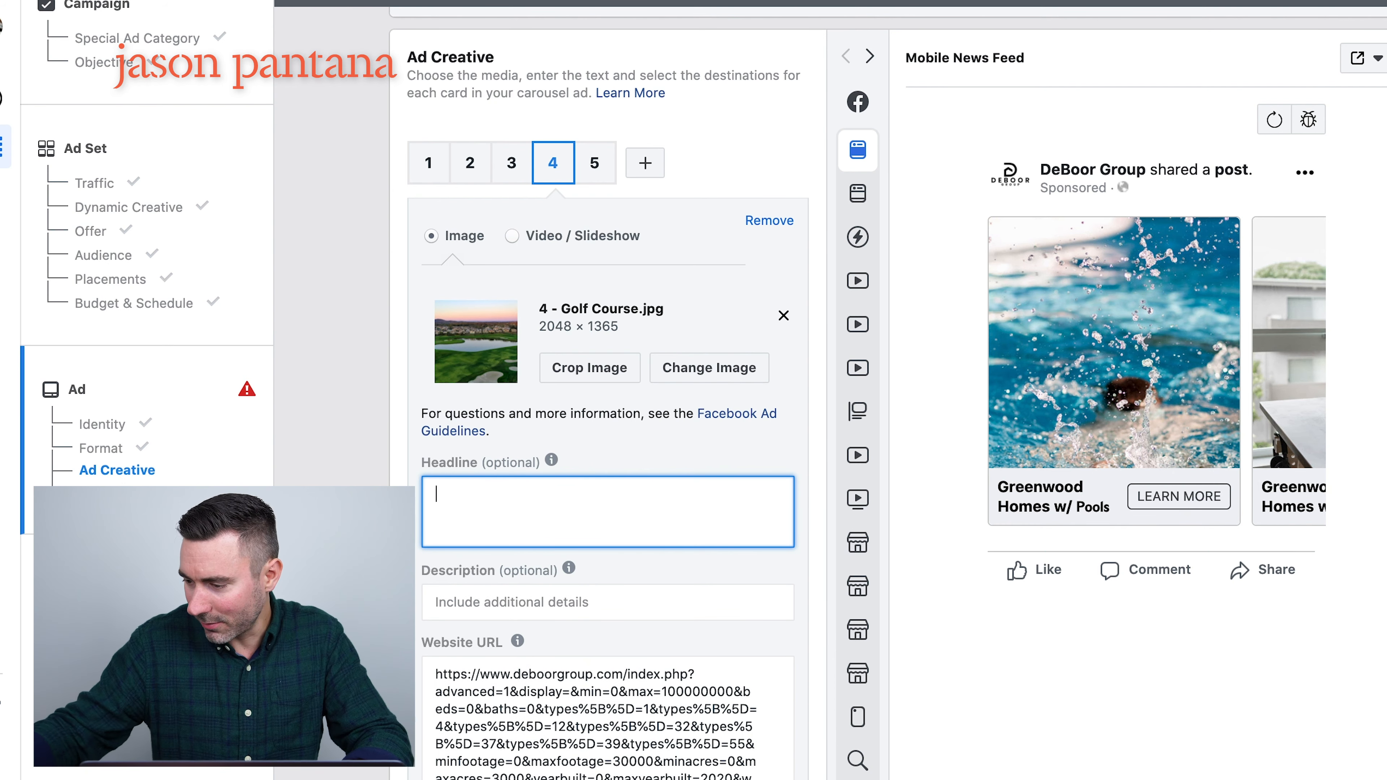
Step: Fill card 4's headline with "Greenwood Homes on a Golf Course"
text(Greenwood Homes on a Golf Course)
mouse_move(590, 540)
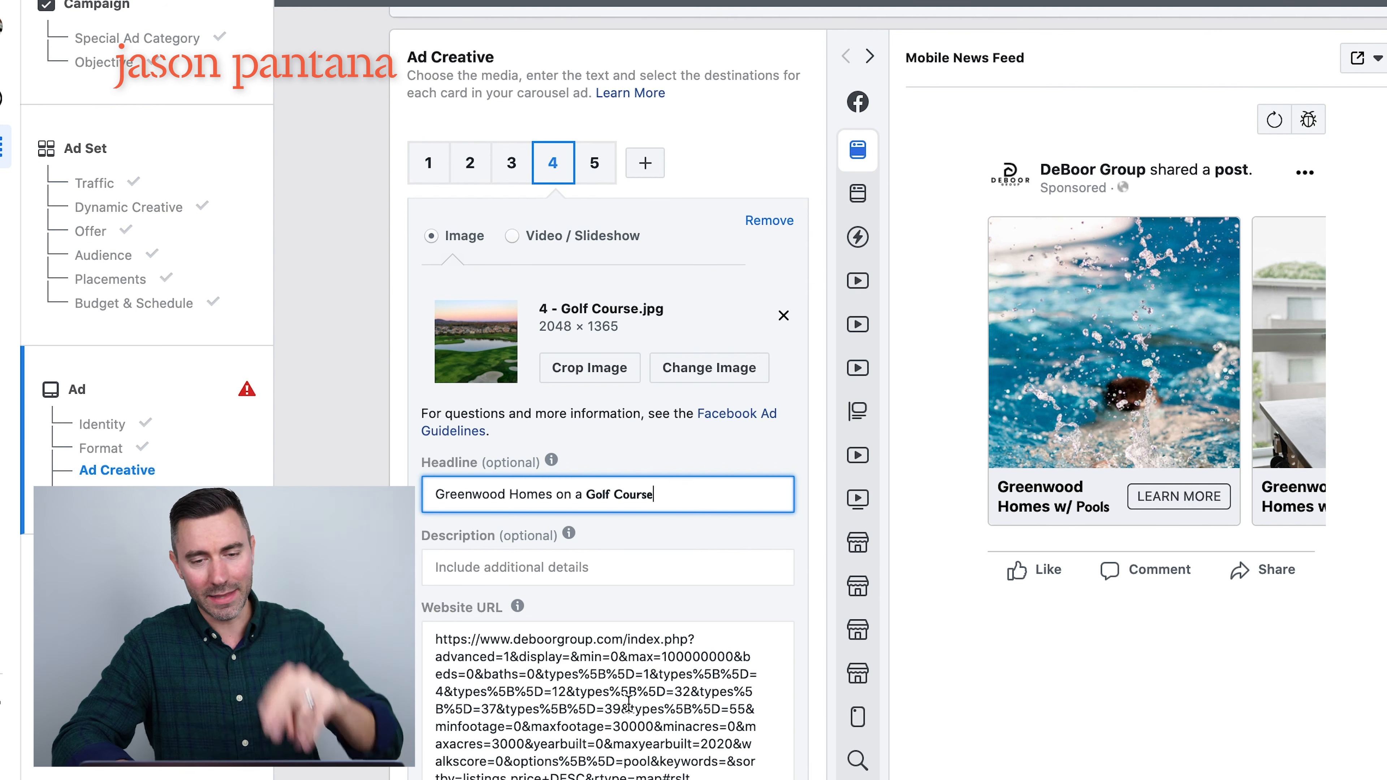
Step: Fill the headline of carousel card 5 with "Greenwood Homes w/ a Bonus Rooms"
click(595, 163)
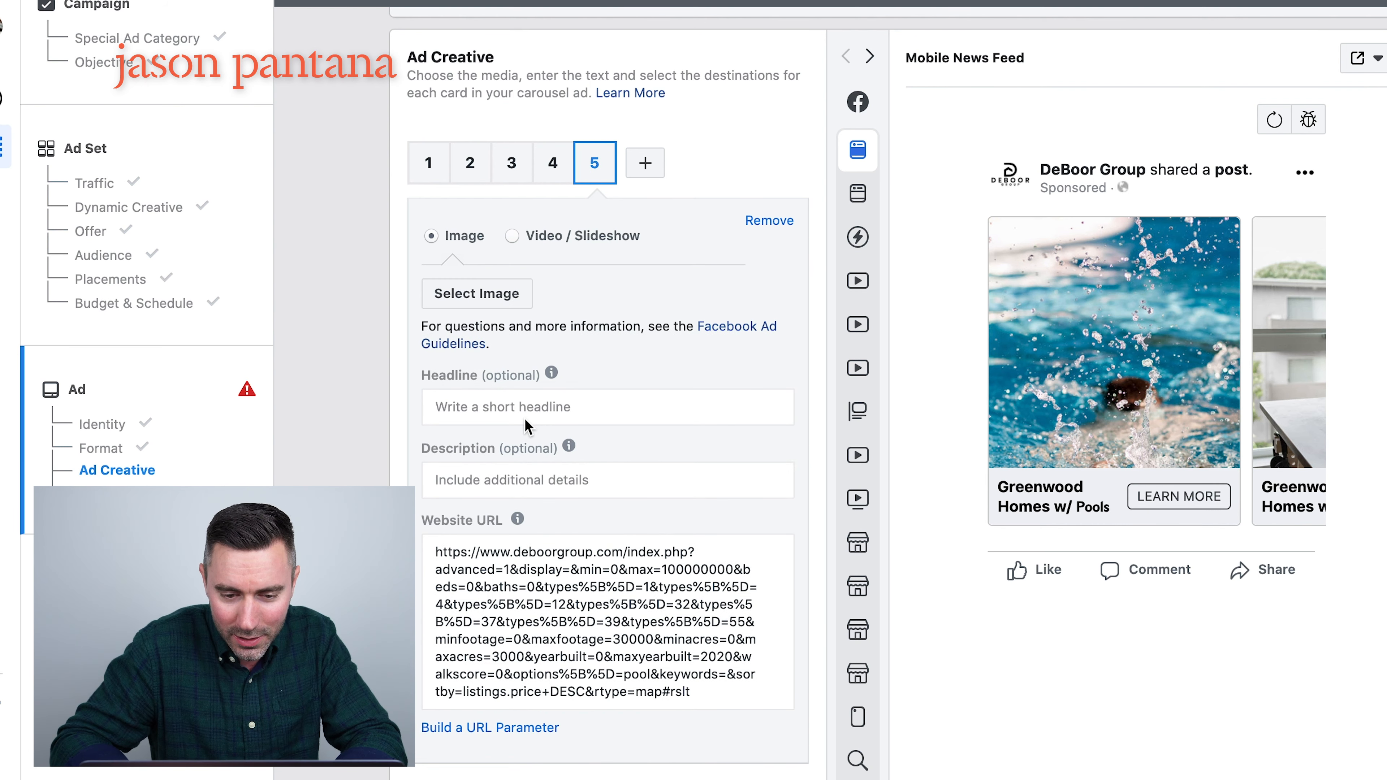
click(510, 421)
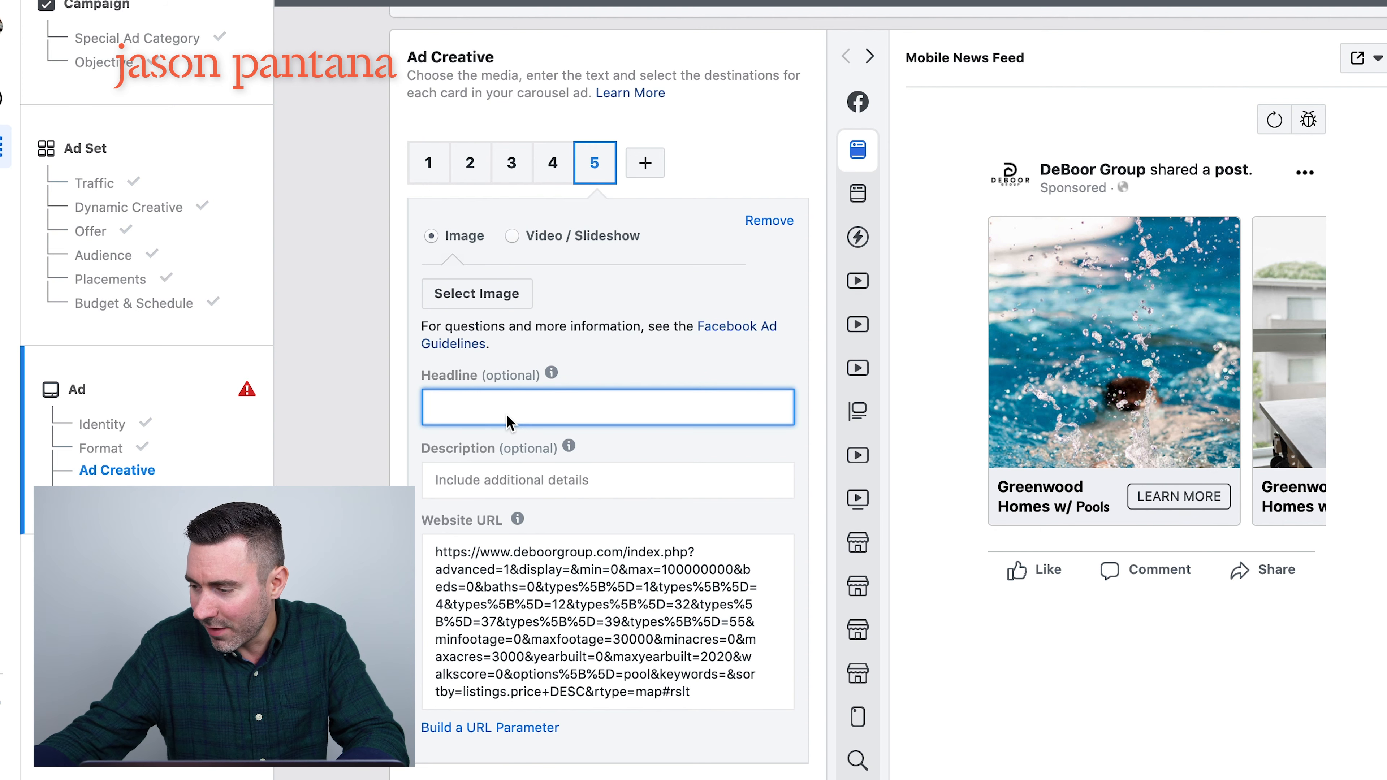
text(Greenwood Homes w/ a Bonus Rooms)
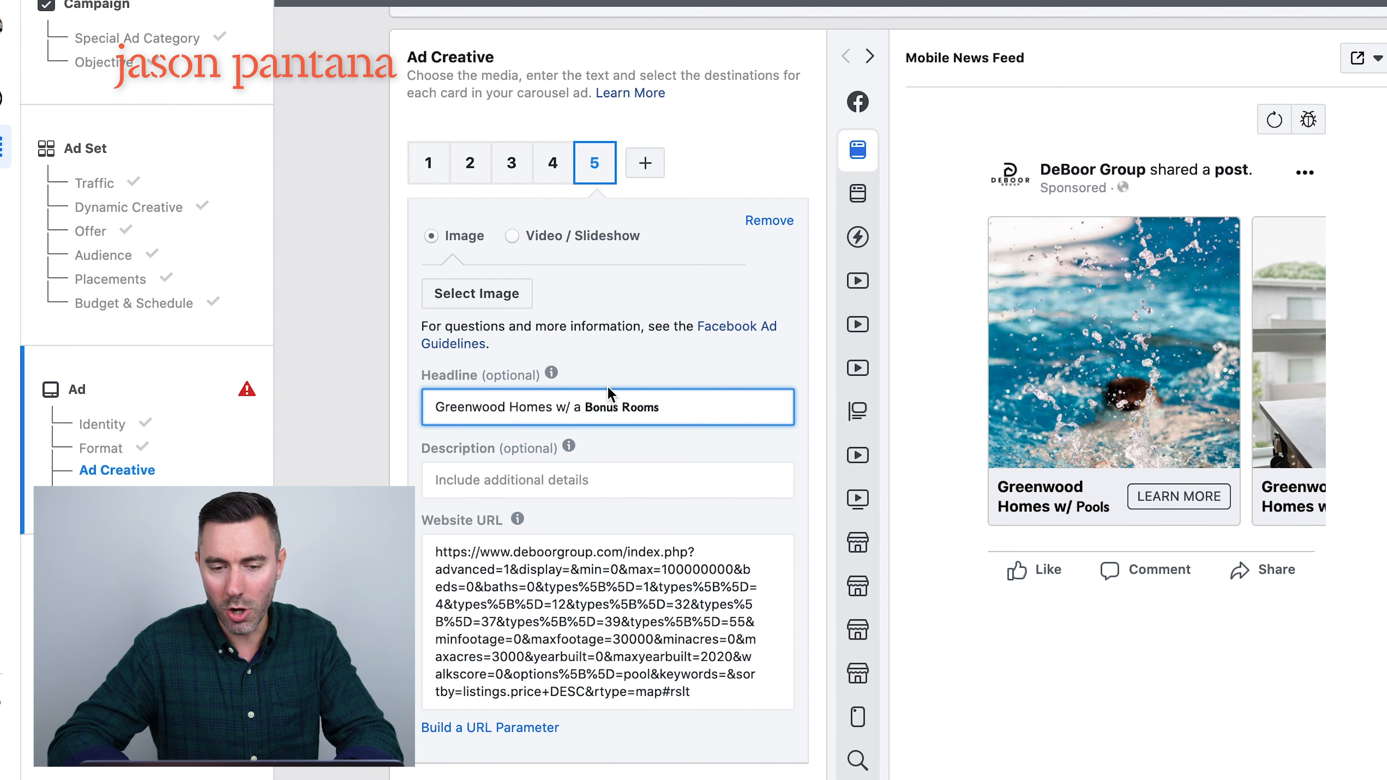
click(490, 295)
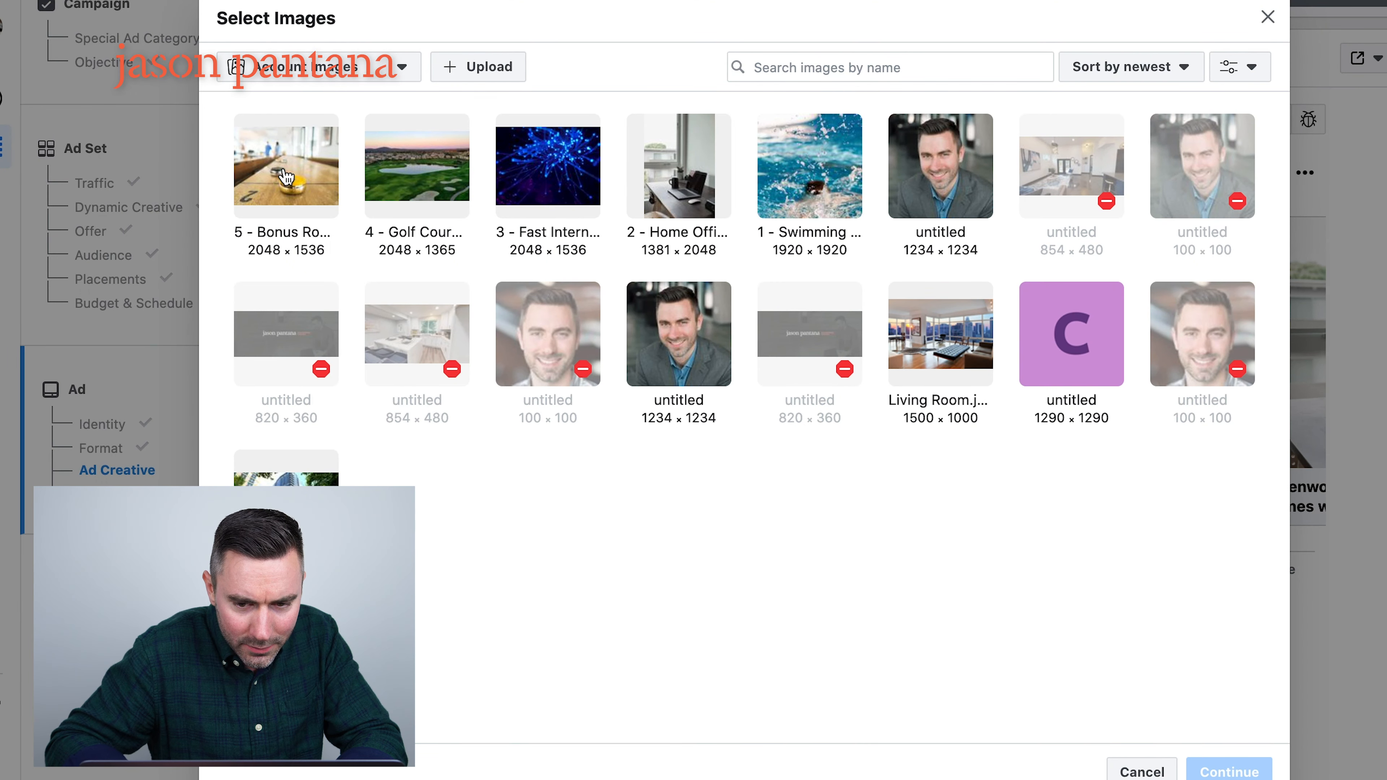
click(460, 160)
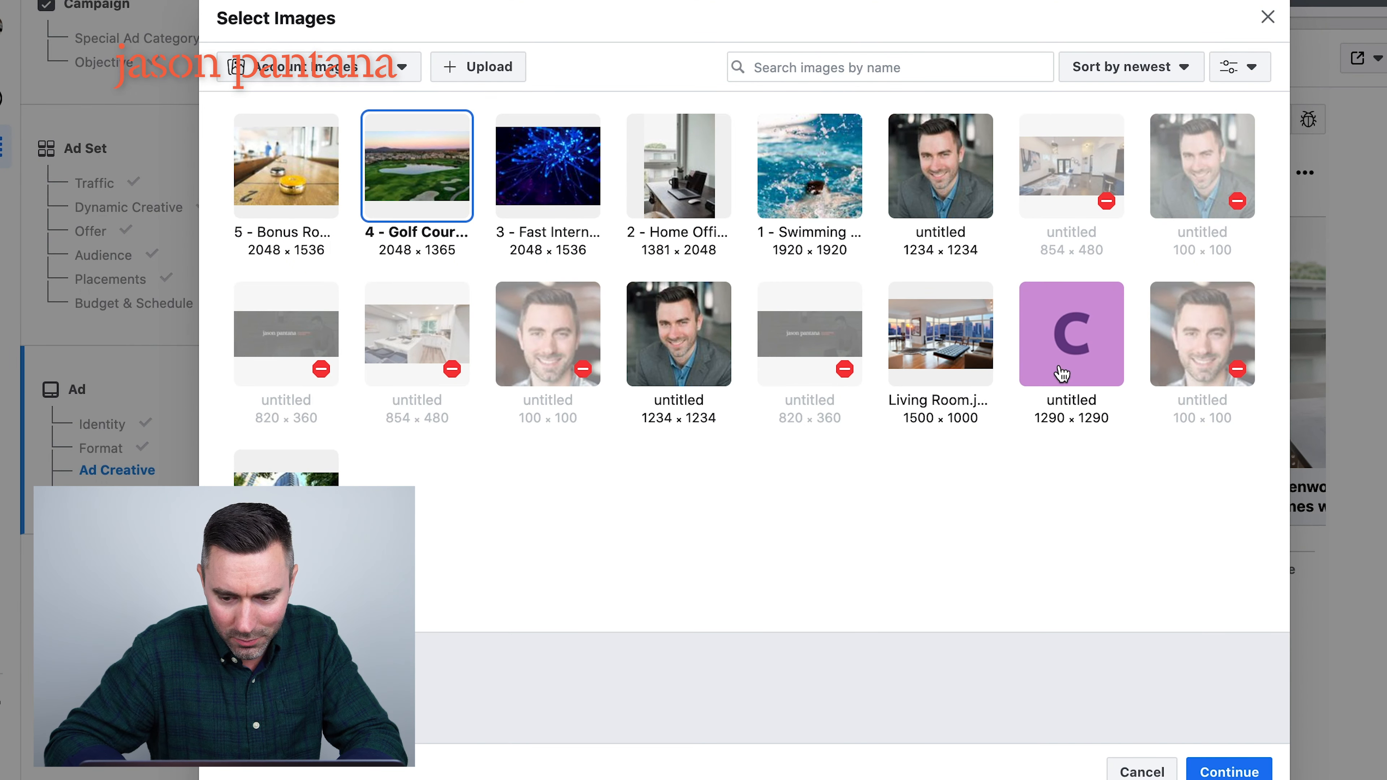
click(1242, 770)
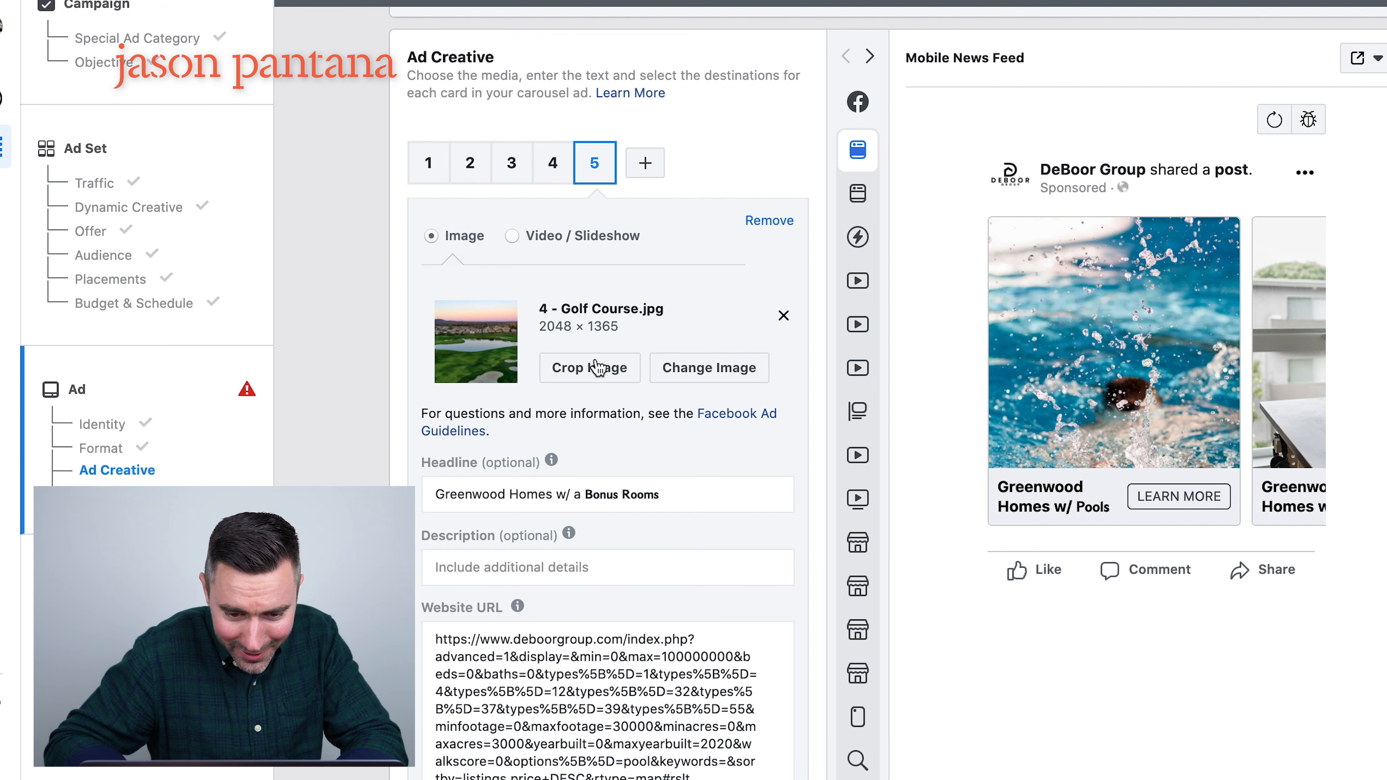
click(546, 178)
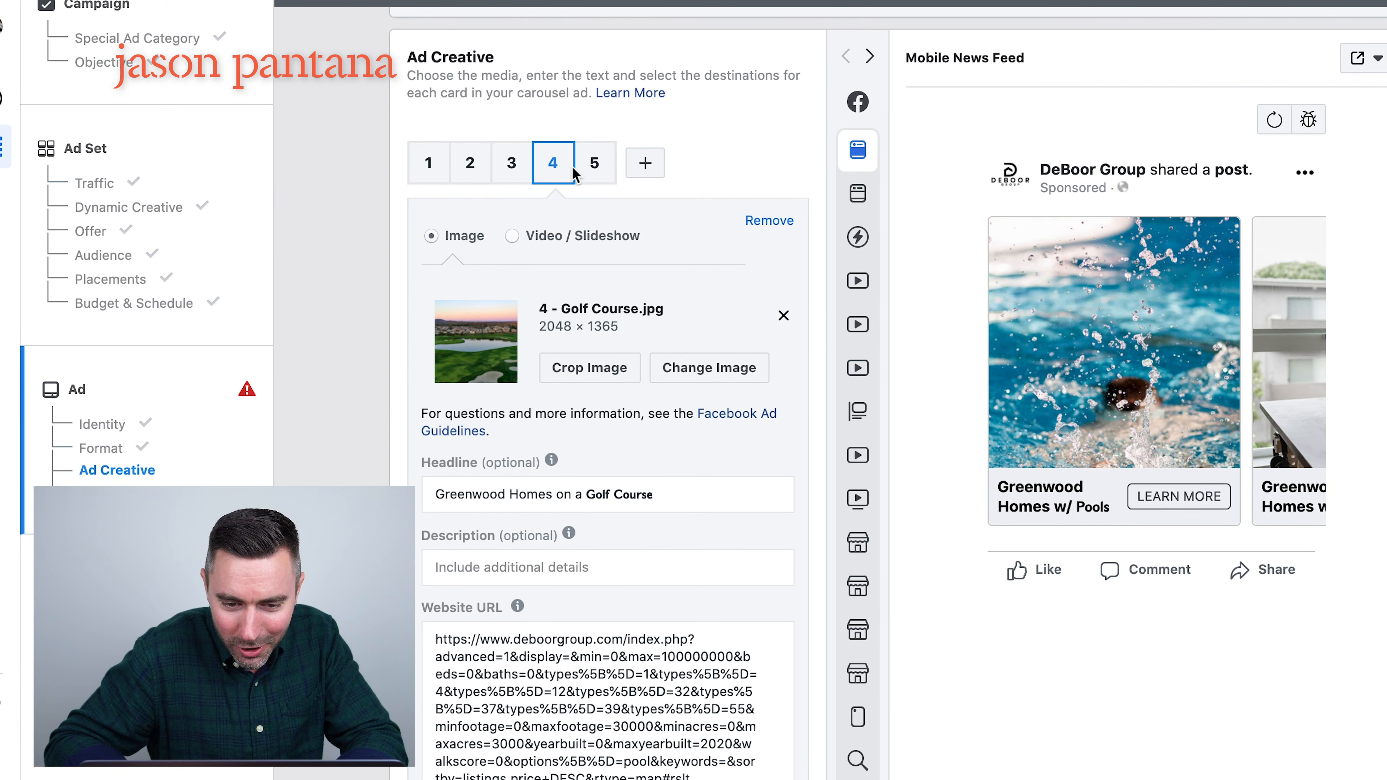
click(591, 171)
click(612, 385)
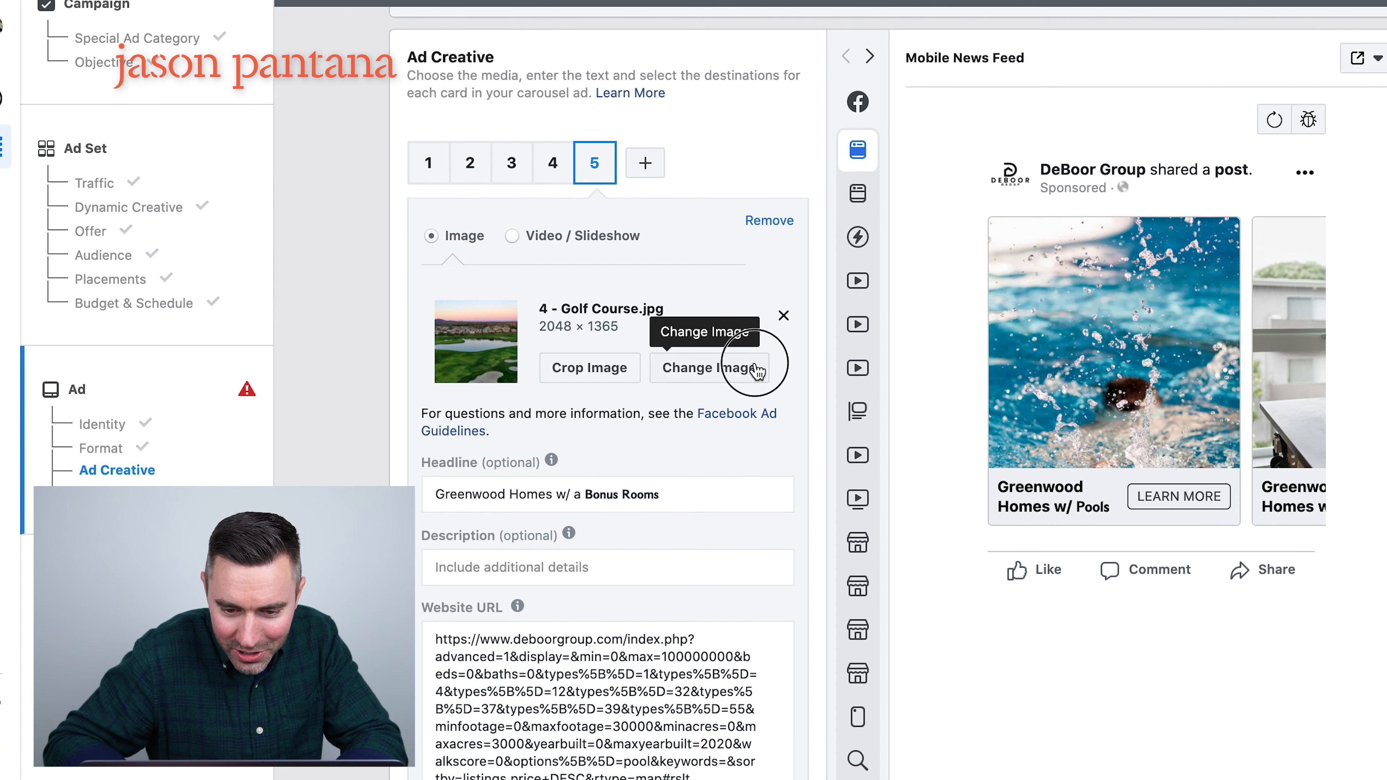
Step: Change card 5's image to "5 - Bonus Room" from the account images
click(761, 371)
click(286, 160)
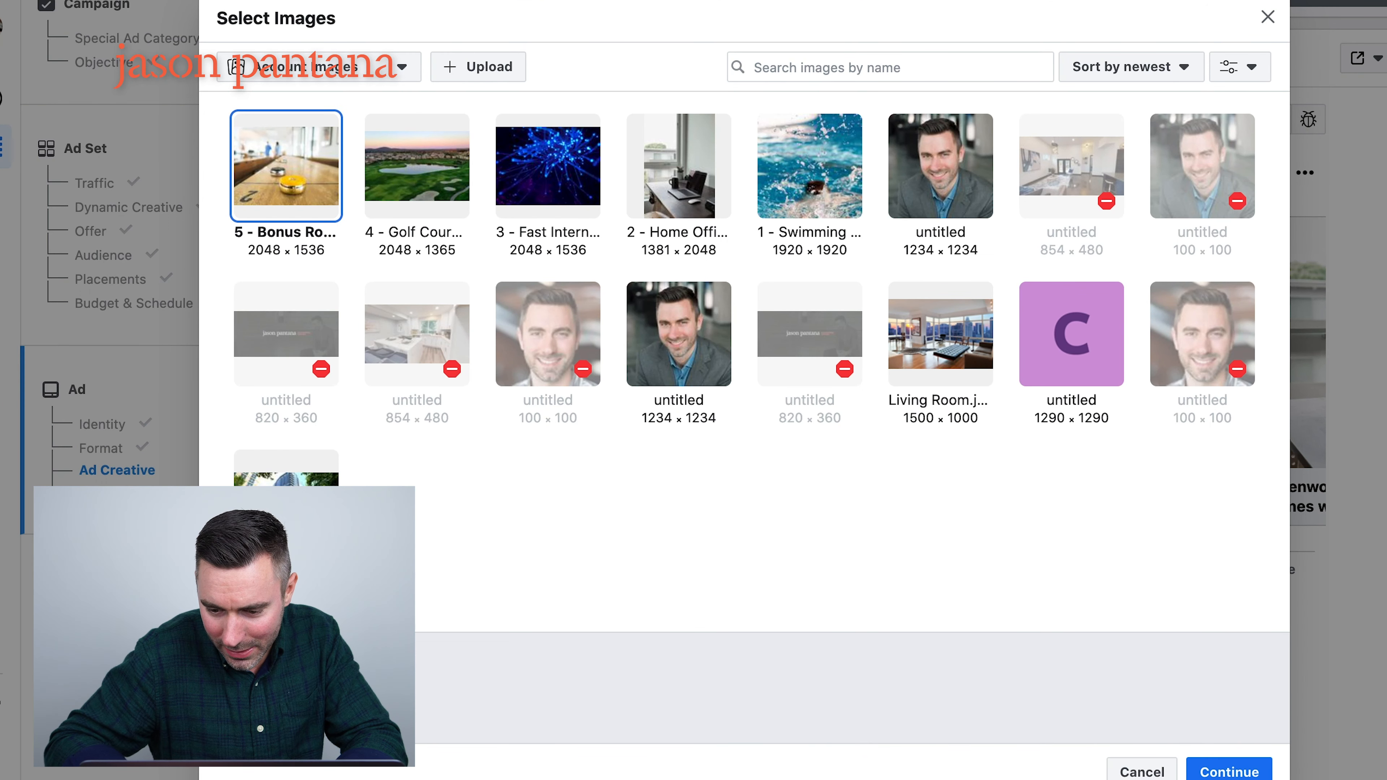
click(1229, 769)
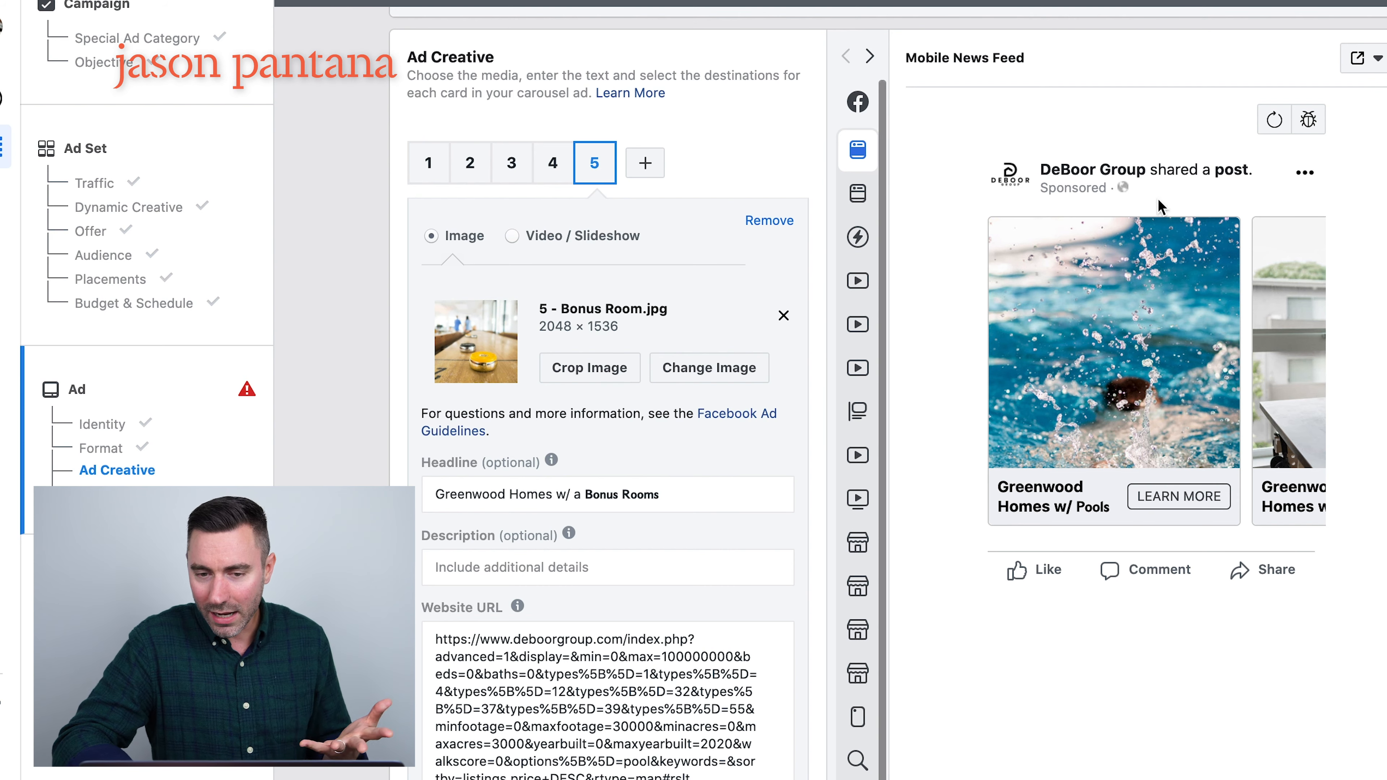
Step: Preview the ad in the Desktop News Feed placement and browse through its carousel cards
mouse_move(858, 198)
click(905, 197)
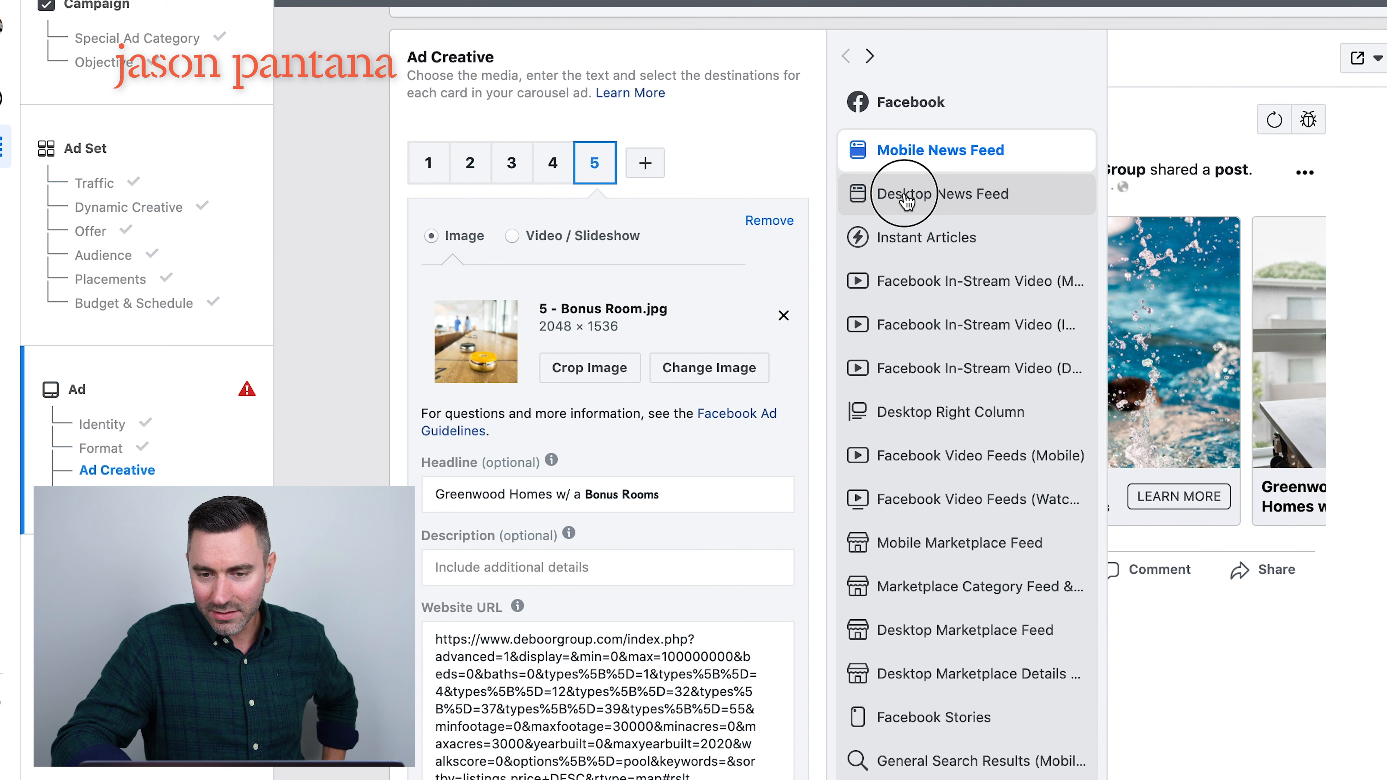
click(1368, 387)
click(1368, 387)
click(1368, 386)
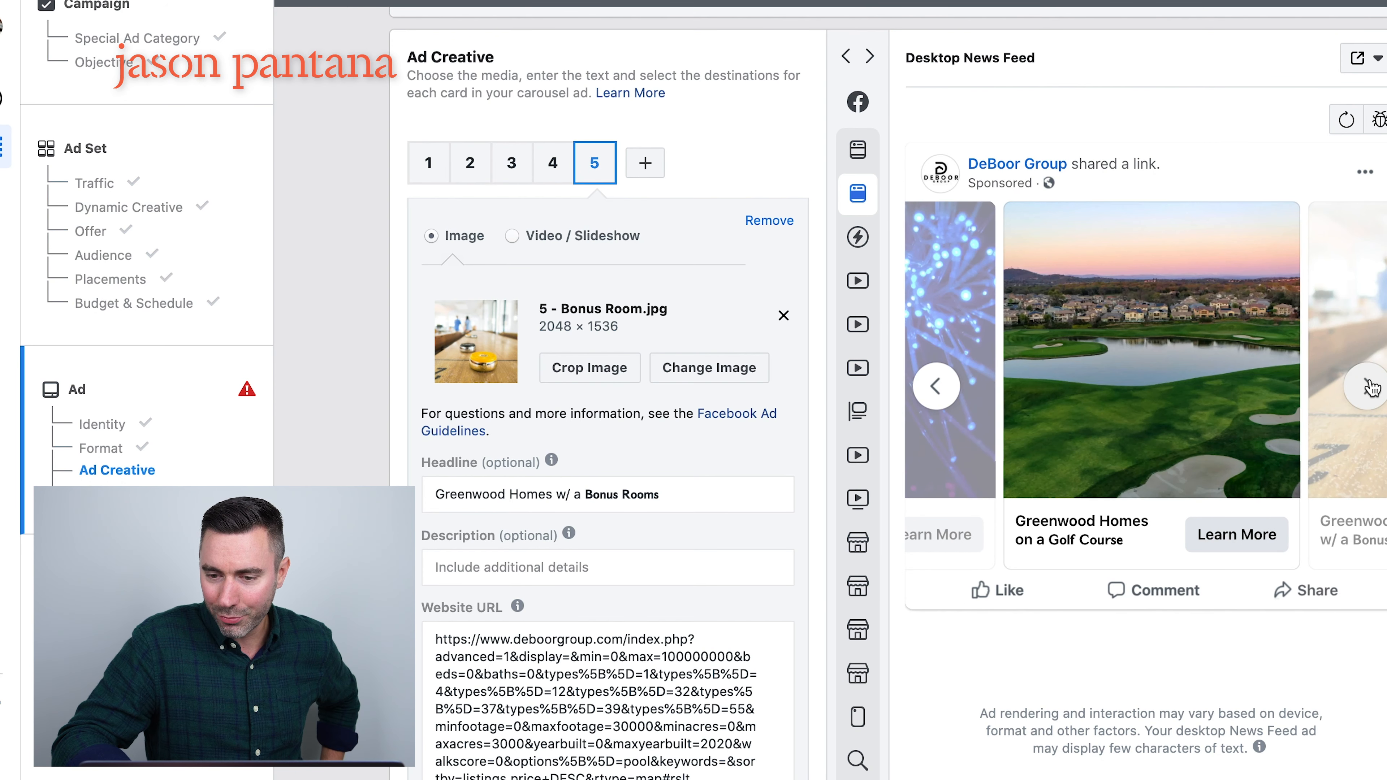
click(1368, 387)
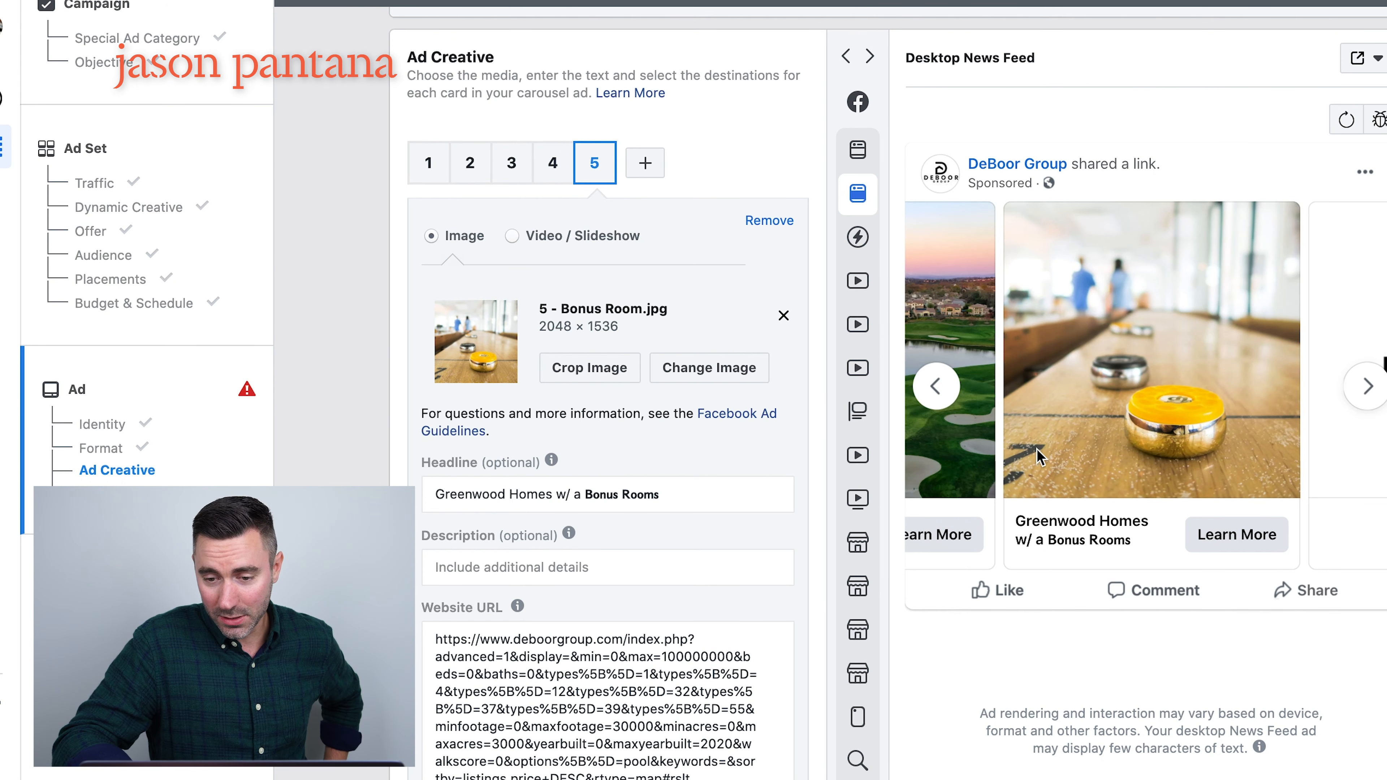
click(937, 386)
click(937, 385)
click(937, 385)
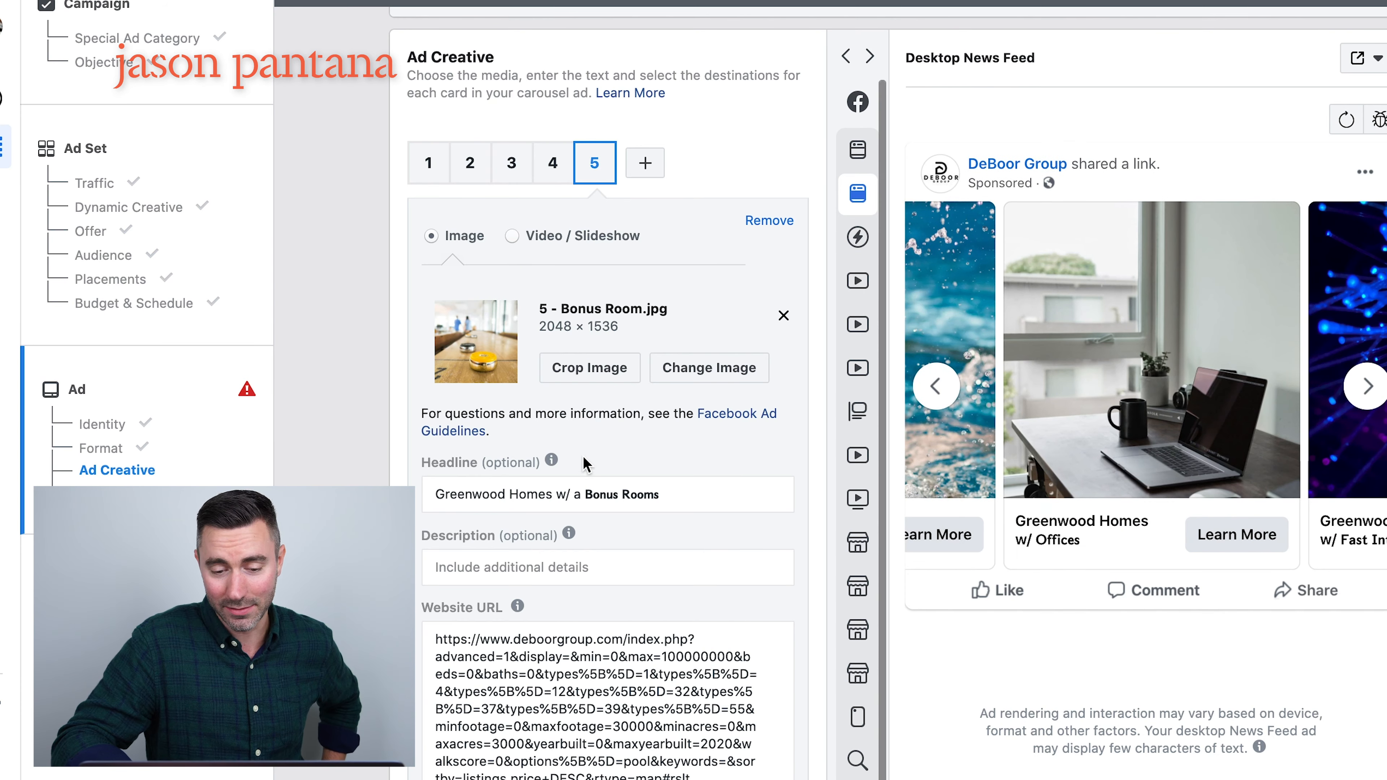
Step: Examine the carousel card options and view the end card with the Page profile picture in the preview
scroll(585, 464, down, 10)
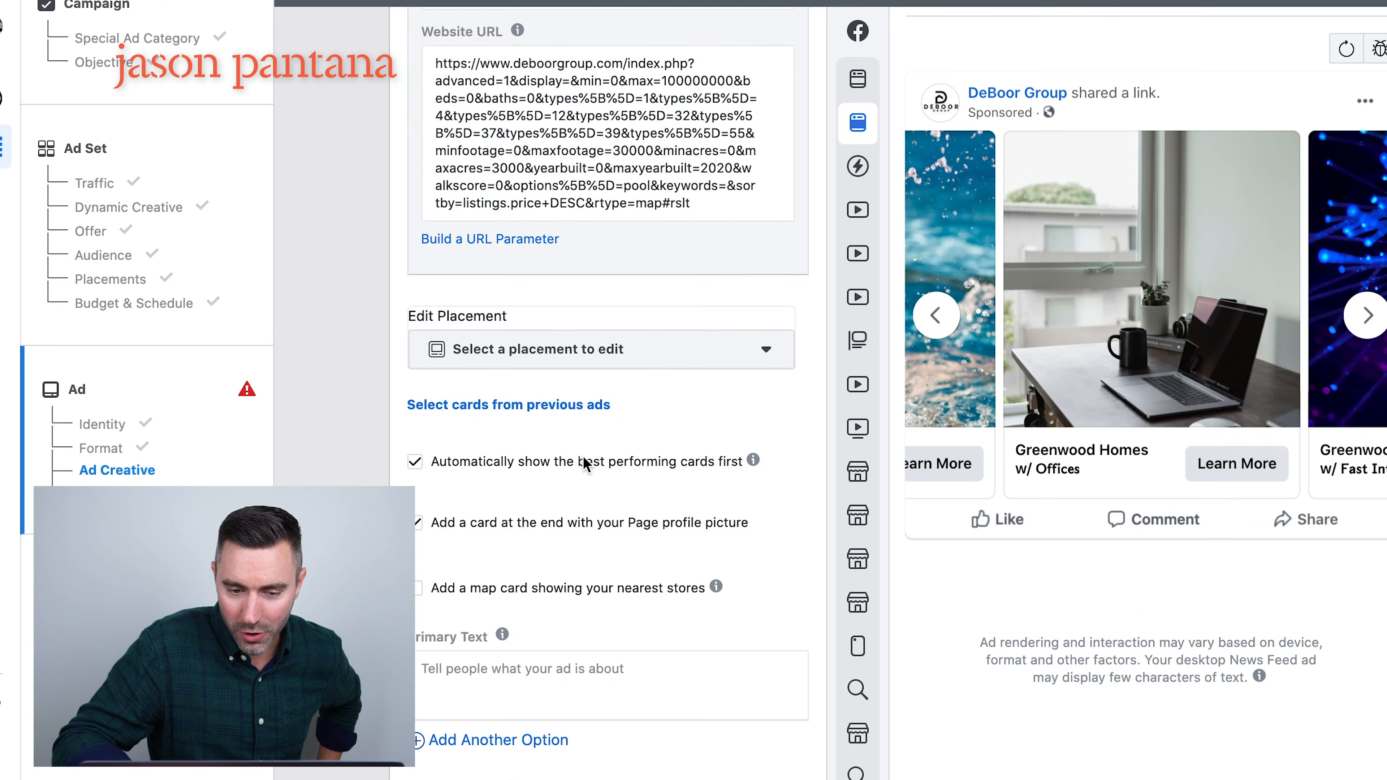
scroll(585, 464, down, 2)
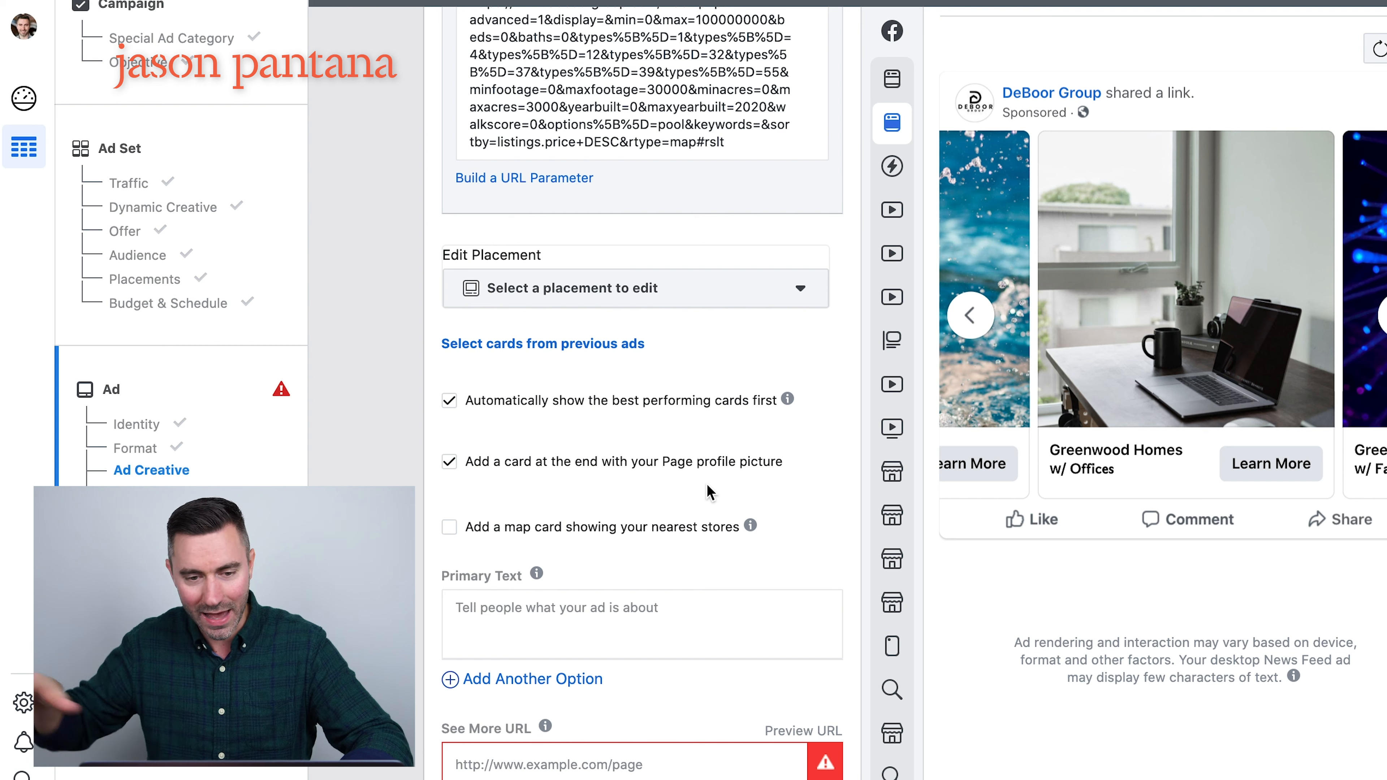
click(1386, 316)
click(1382, 316)
click(1382, 315)
click(1382, 316)
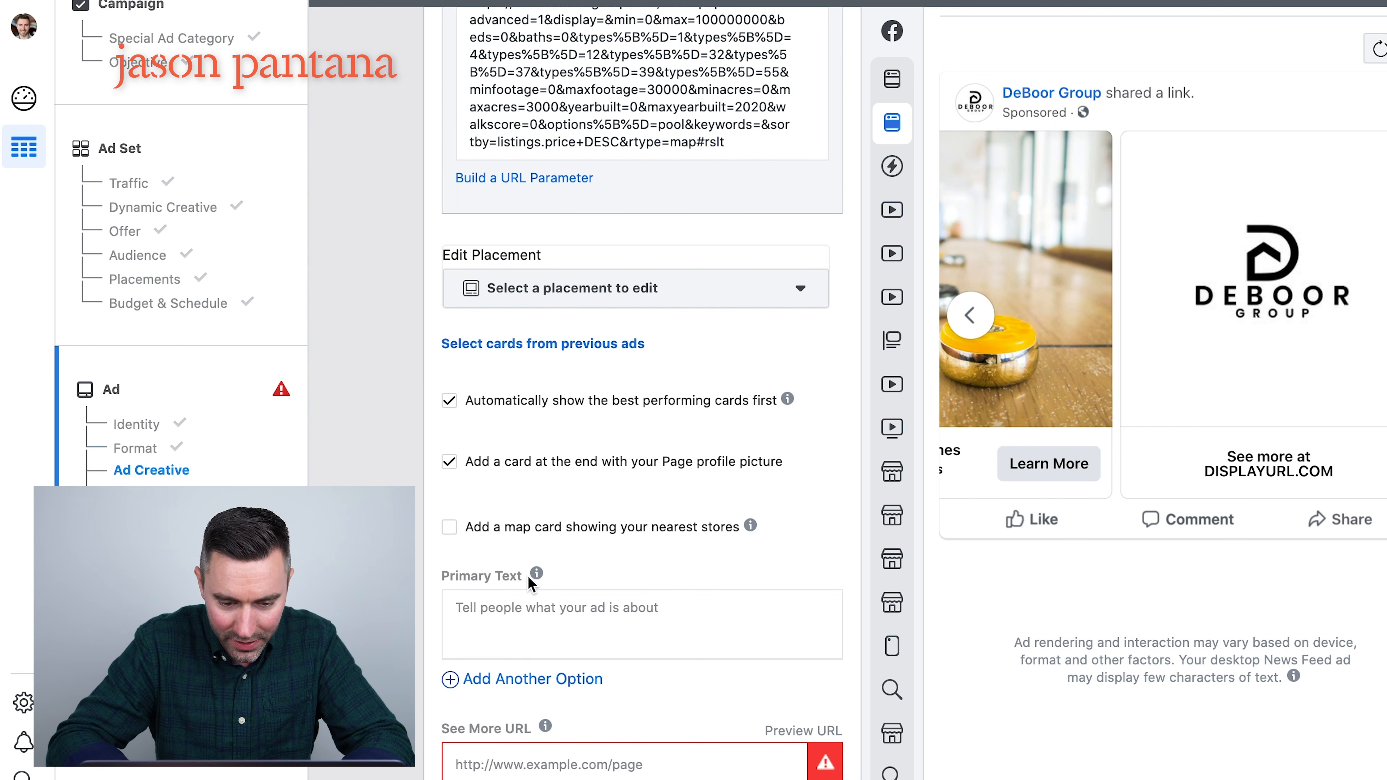
Step: Fill in the primary text from "We’ve all put our homes to the test lately." to "Start your (#Greenwood) search now ⤵" and check the preview
scroll(616, 672, down, 2)
scroll(615, 672, down, 2)
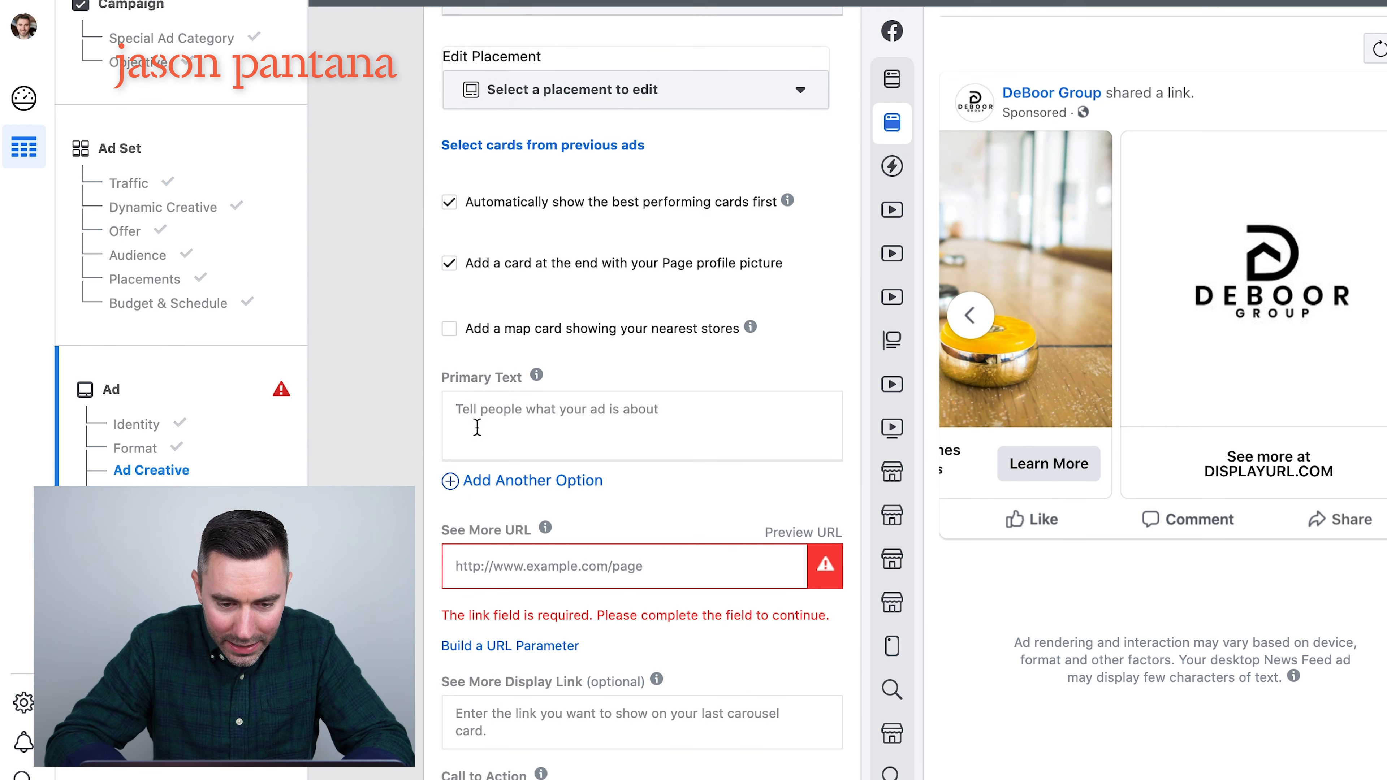
click(489, 419)
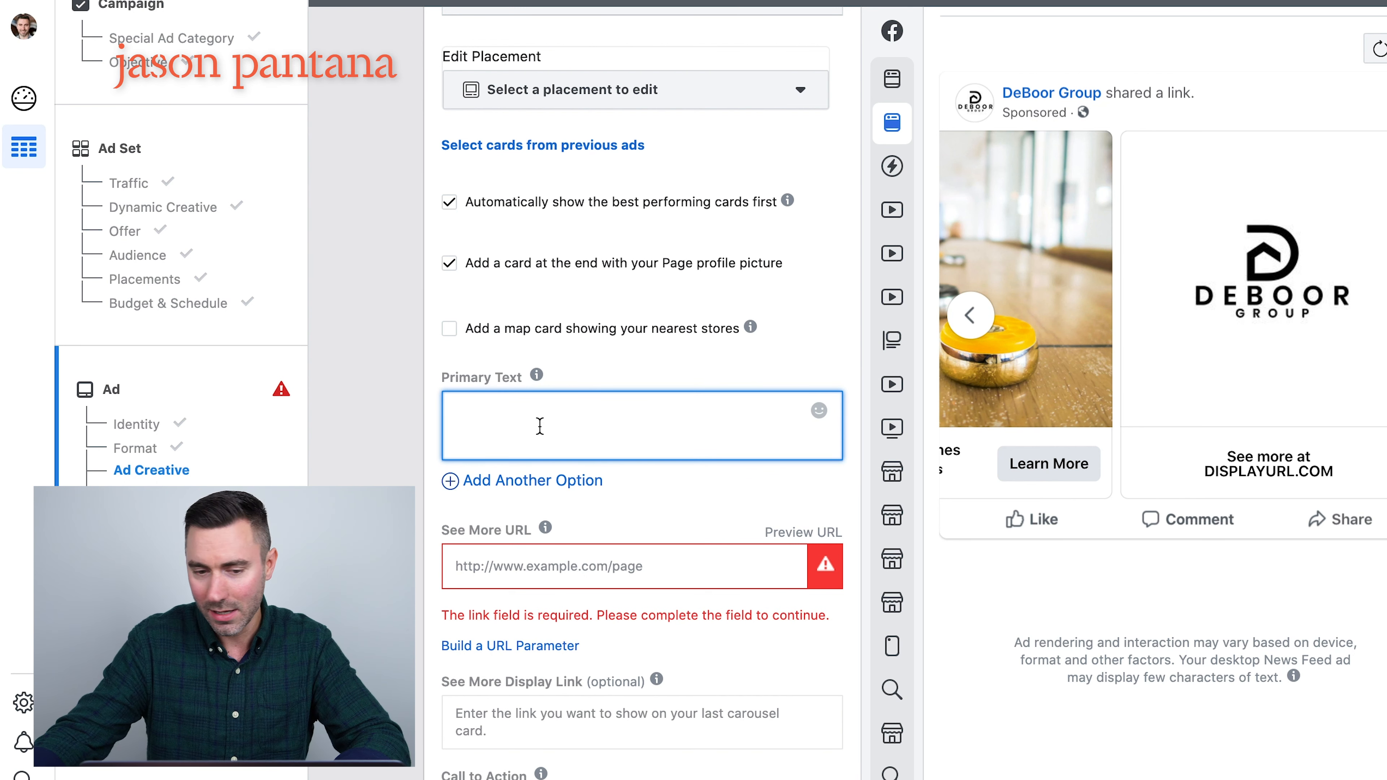
text(We’ve all put our homes to the test lately. How’d yours’ score? If poorly—fret not—we’ve got the perfect solution, right here! Start your (#Greenwood) search now ⤵)
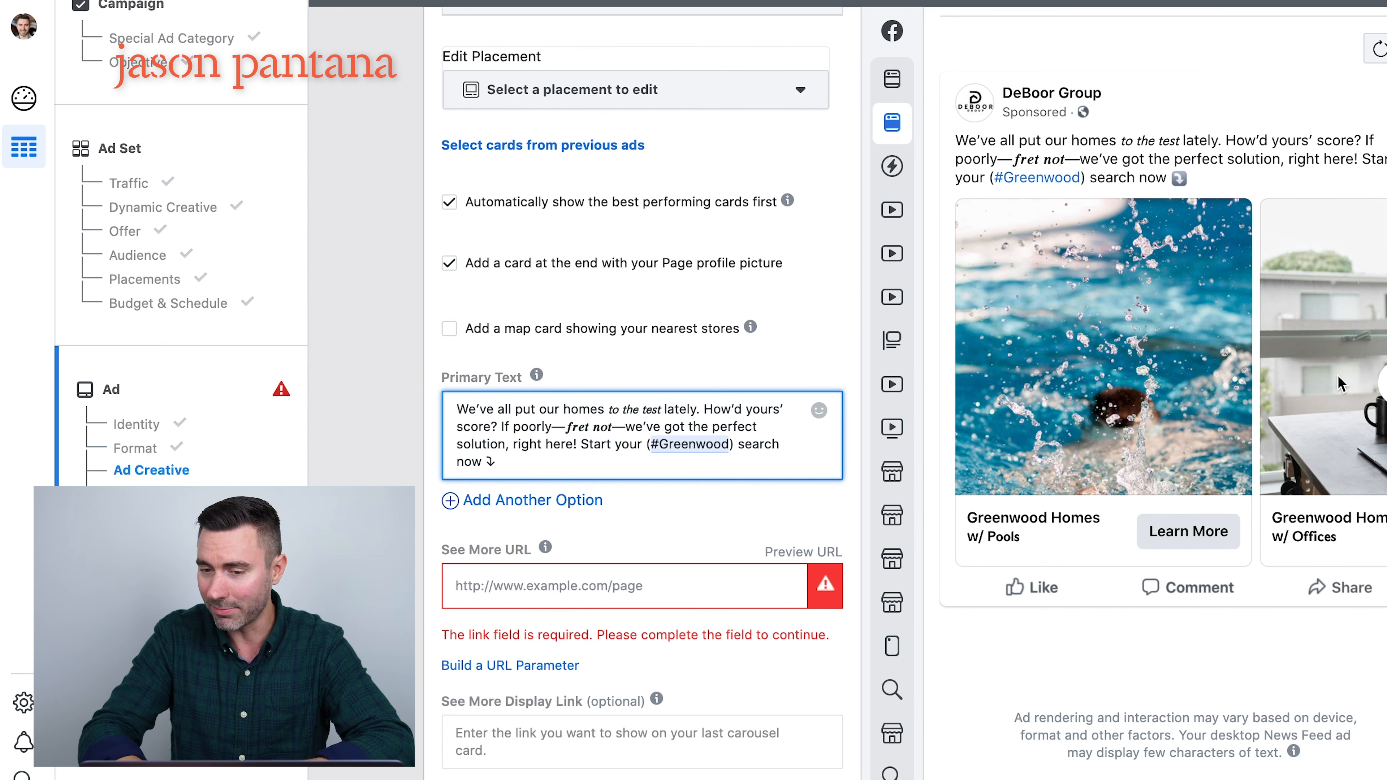
click(1380, 383)
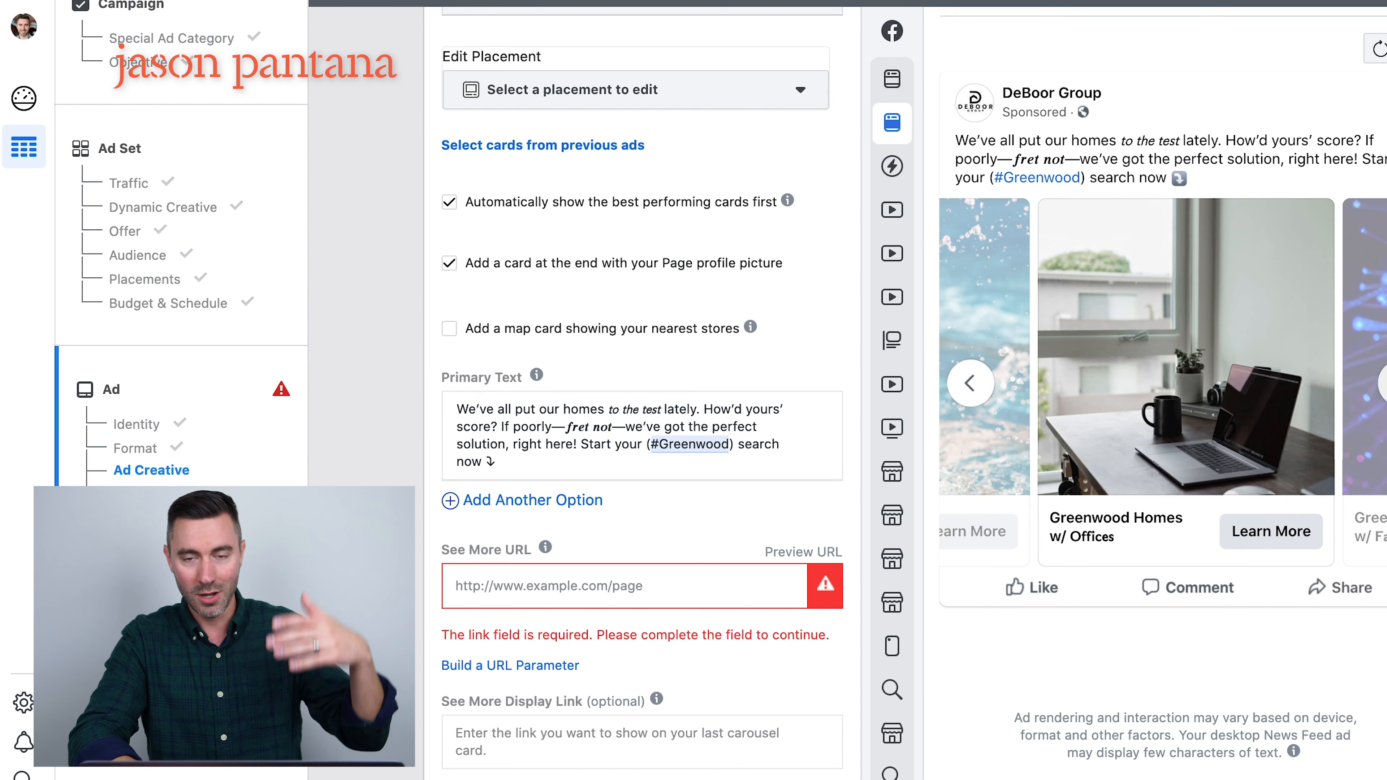
click(1380, 382)
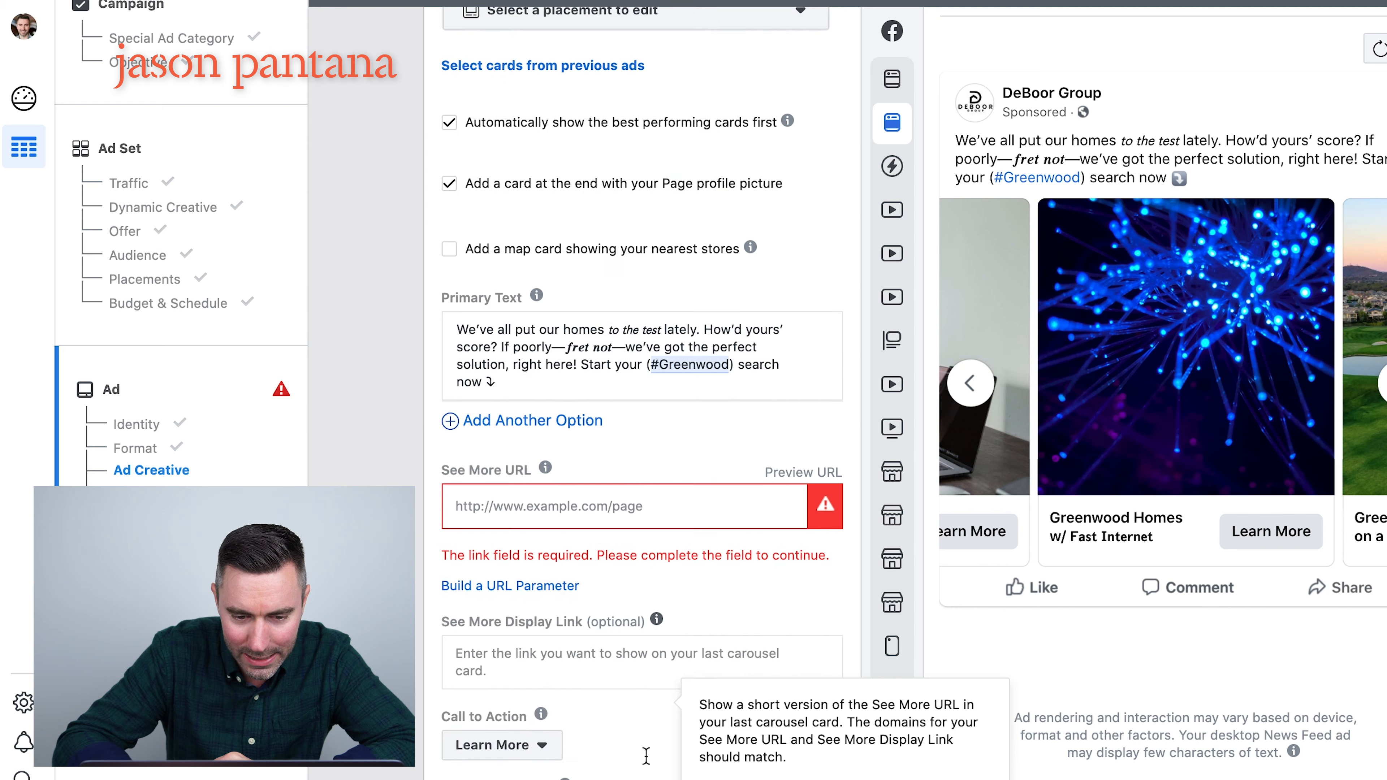
Step: Change the ad's call to action to Shop Now
scroll(642, 704, down, 2)
scroll(635, 615, down, 2)
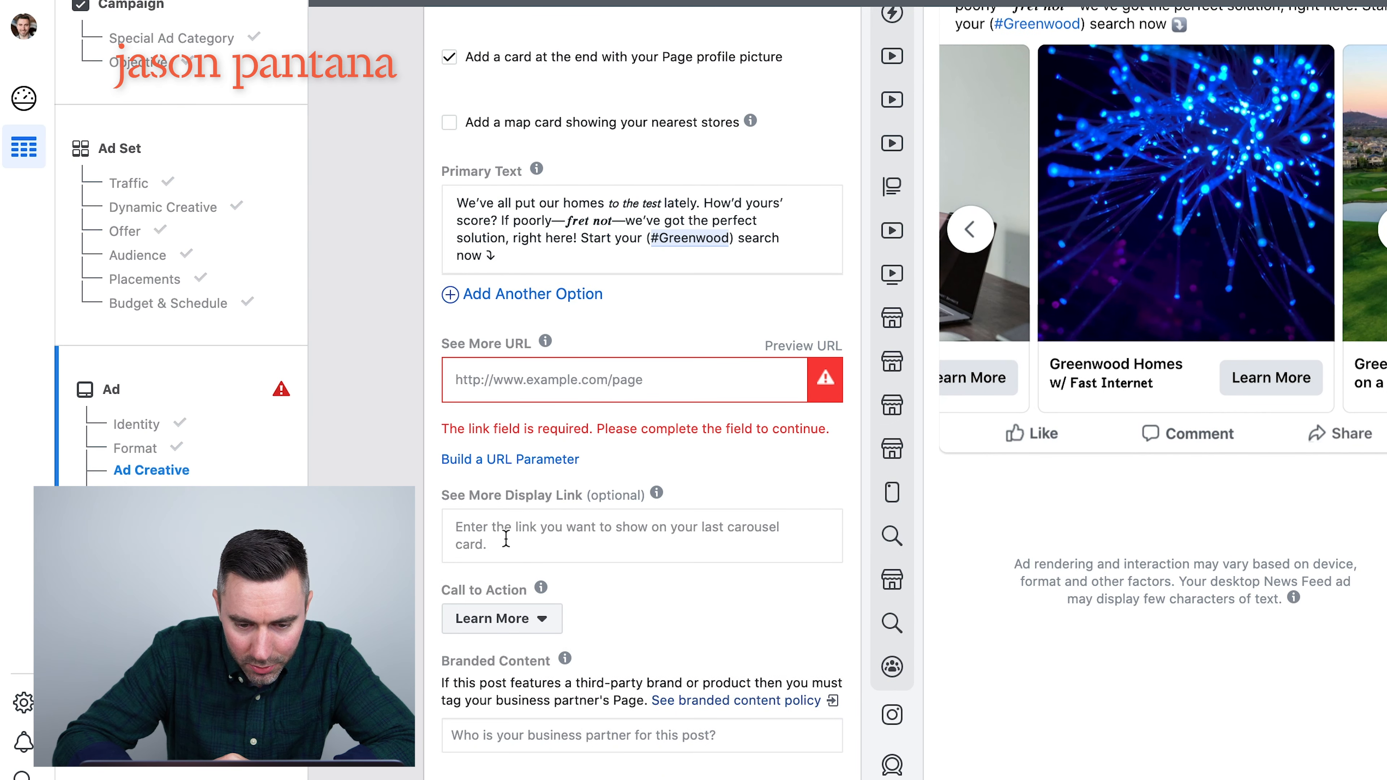
scroll(503, 498, down, 3)
click(531, 494)
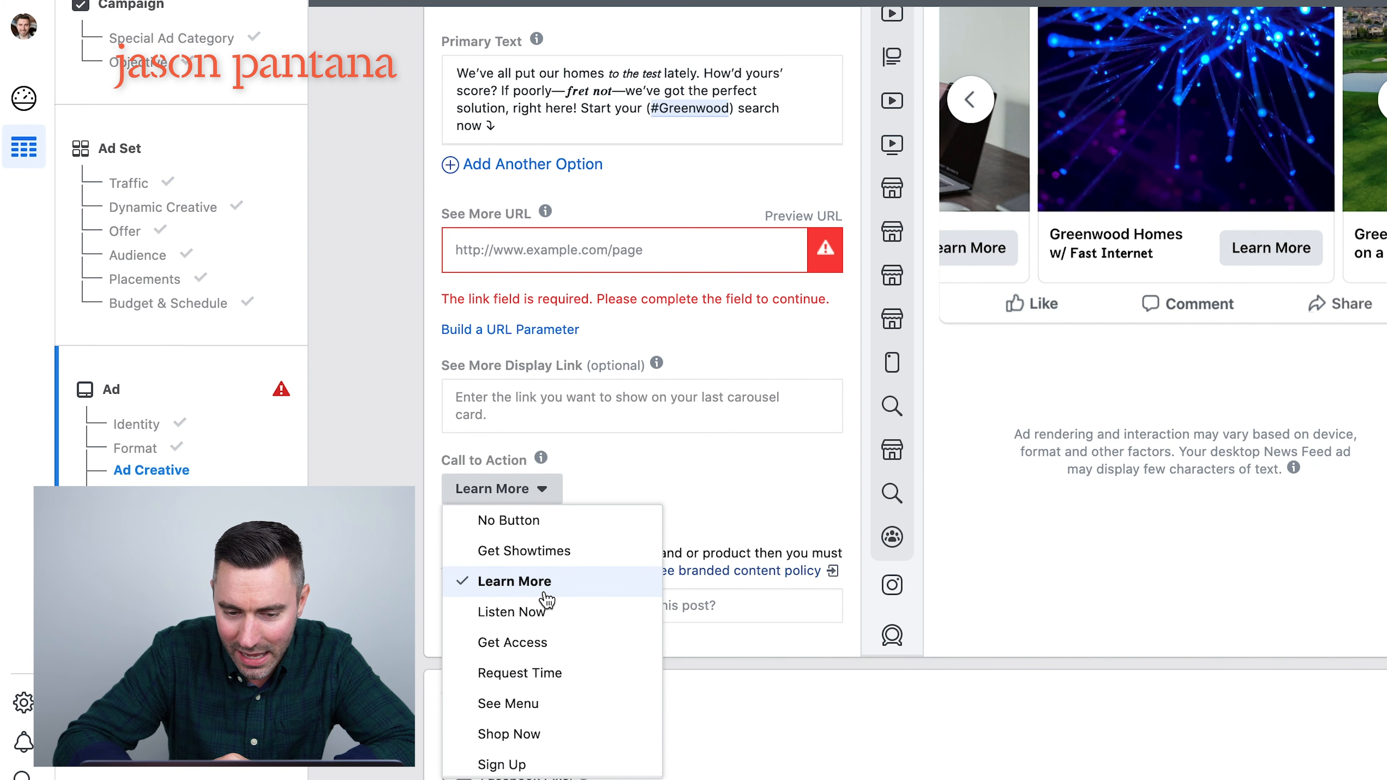
click(511, 734)
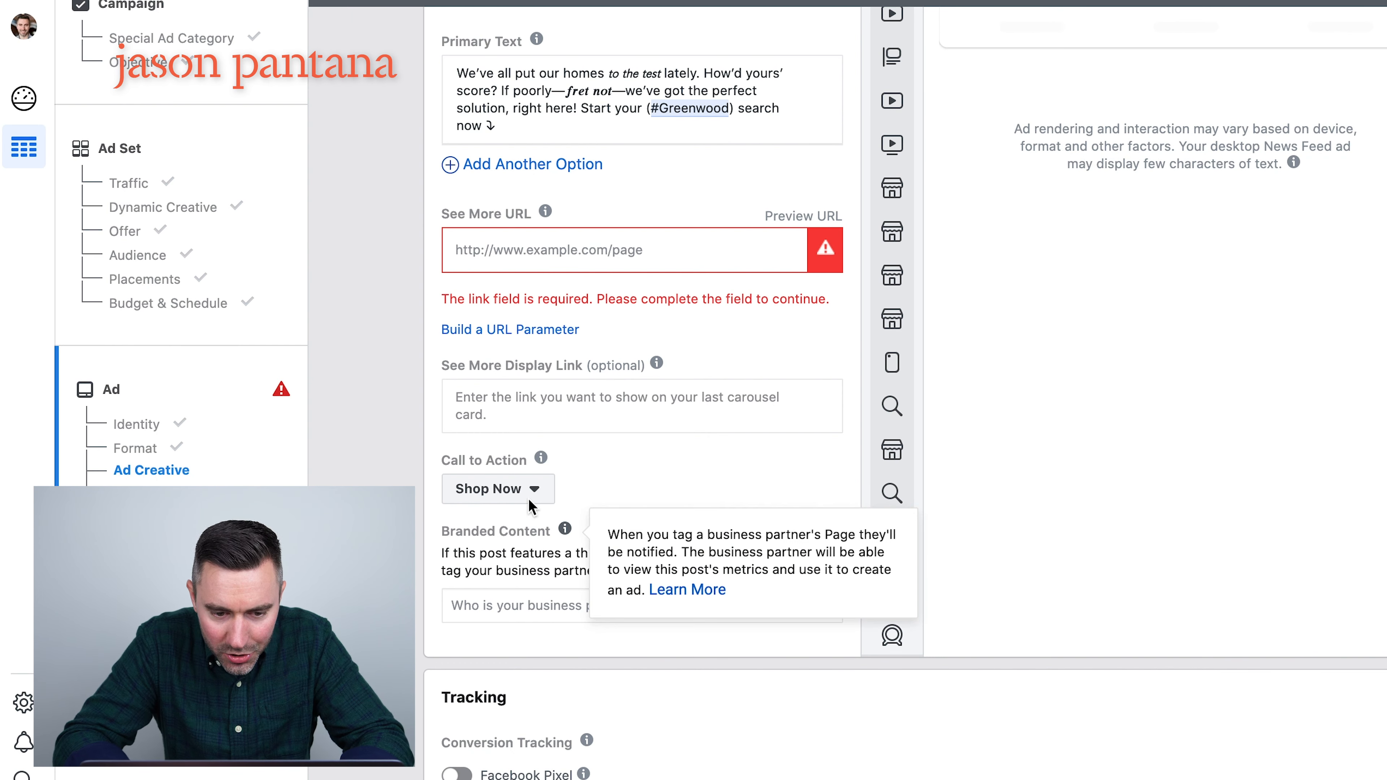
Step: Set the See More URL of the carousel's end card to deboorgroup.com
click(538, 259)
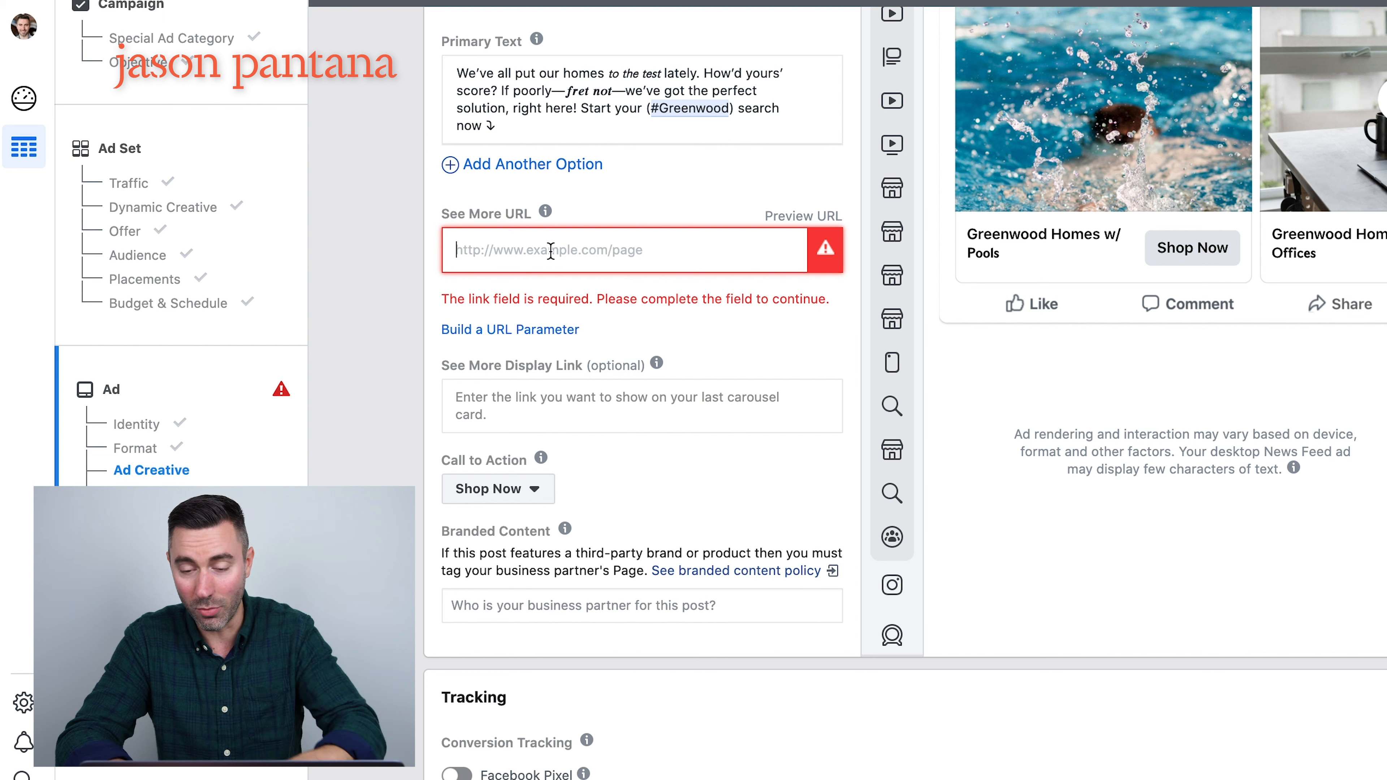
text(deboorgroup.com)
key(Tab)
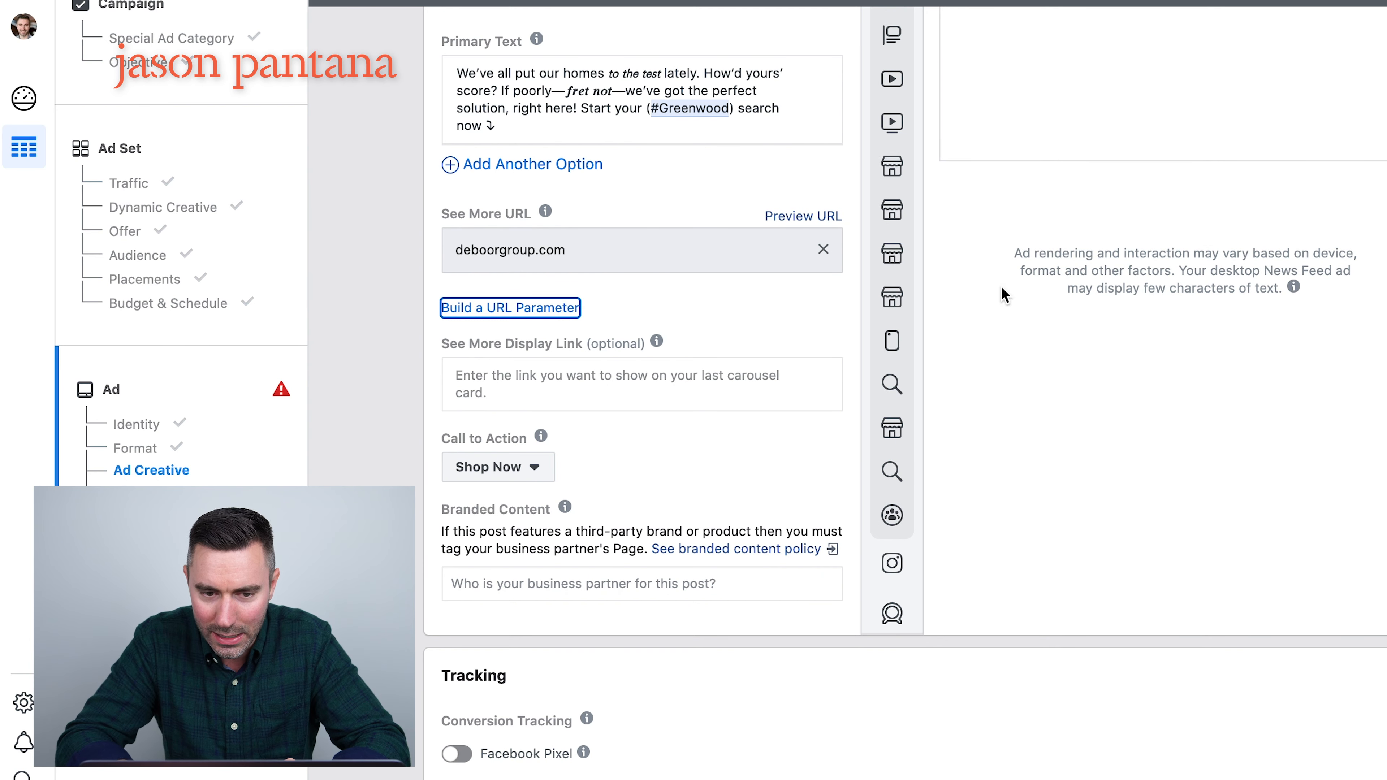
Step: Review the carousel preview with its call-to-action buttons and the remaining ad creative settings
scroll(1037, 273, up, 5)
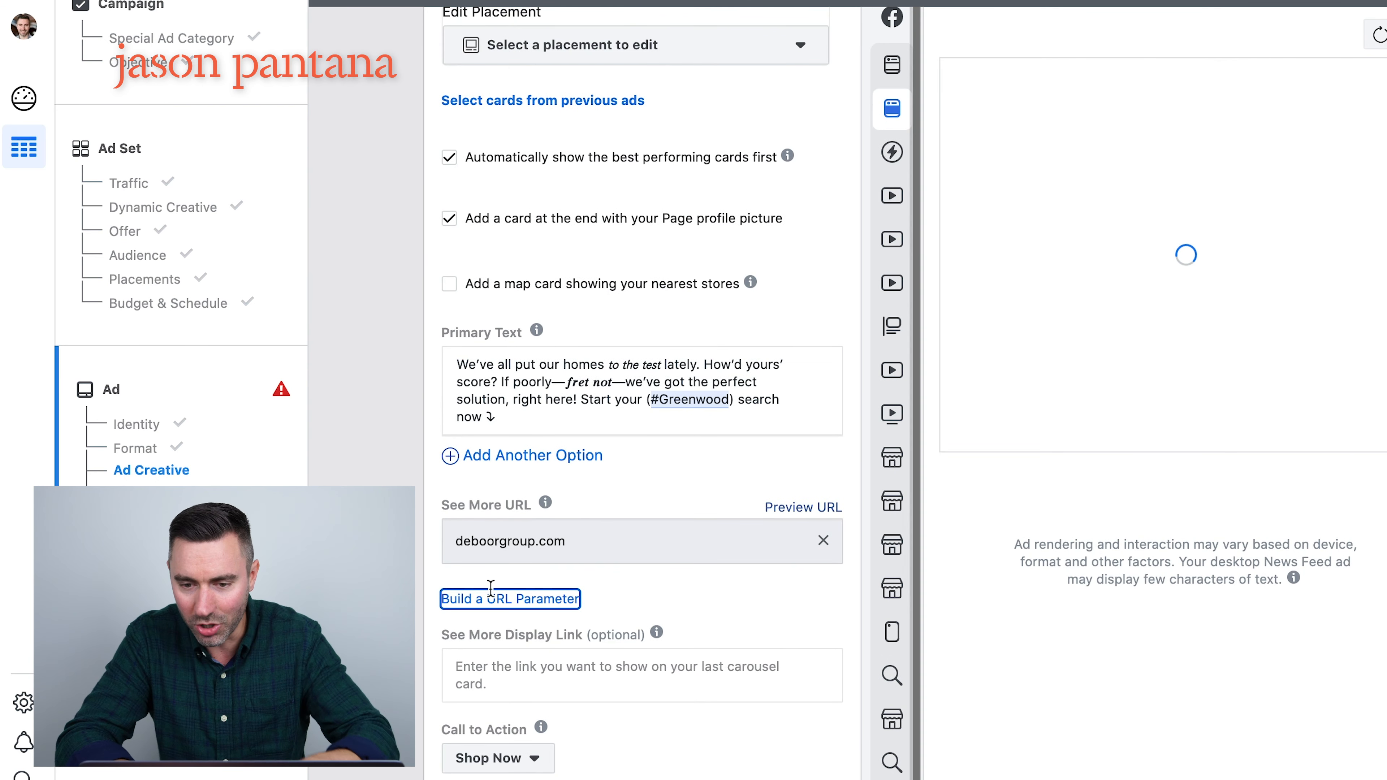
scroll(526, 620, down, 6)
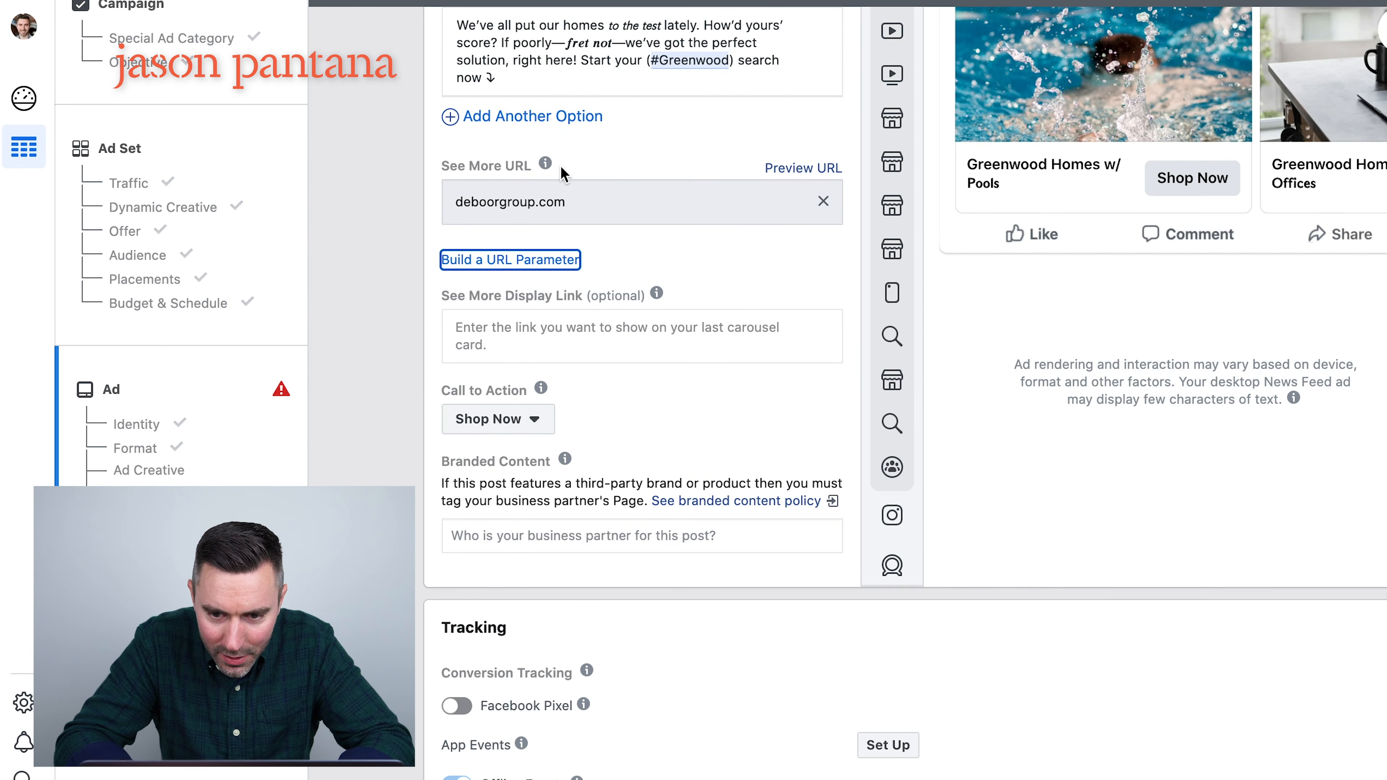
scroll(1206, 191, up, 6)
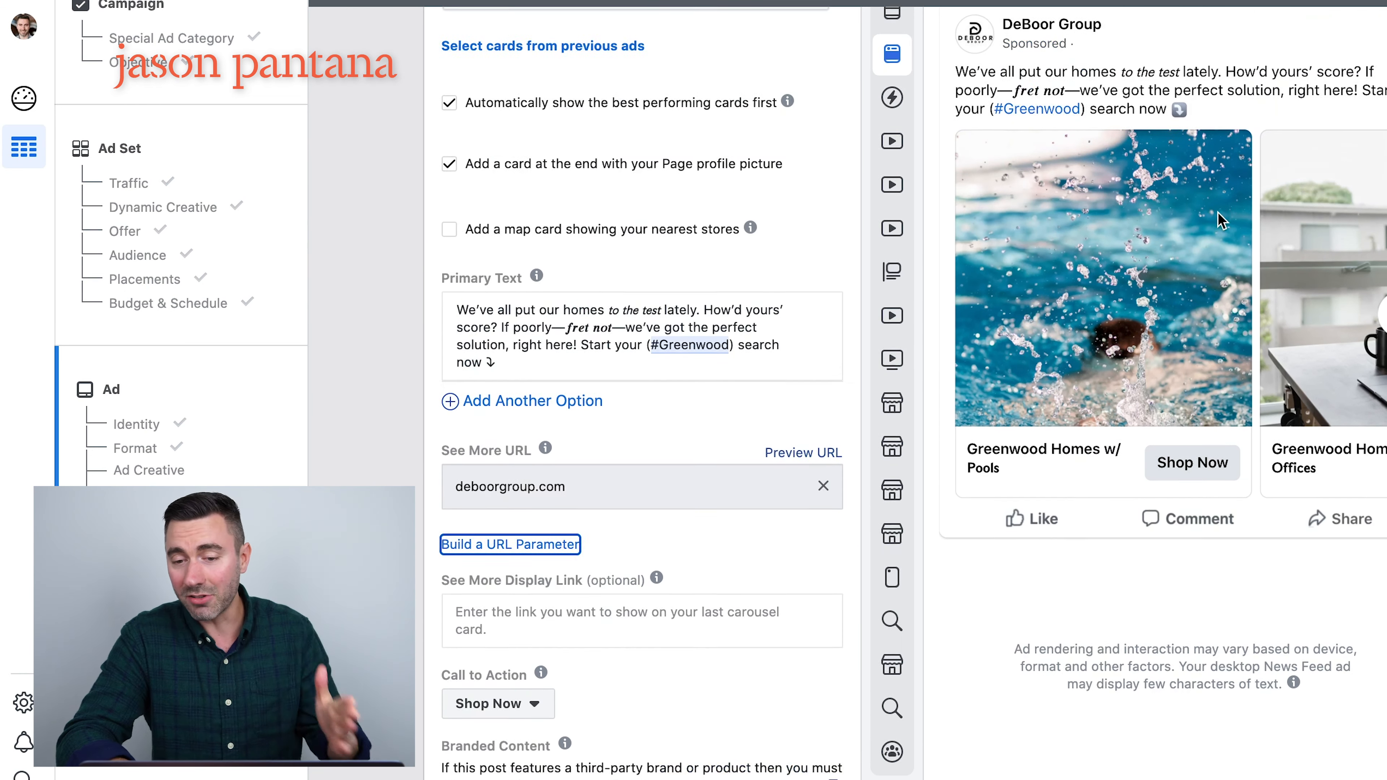
click(1382, 358)
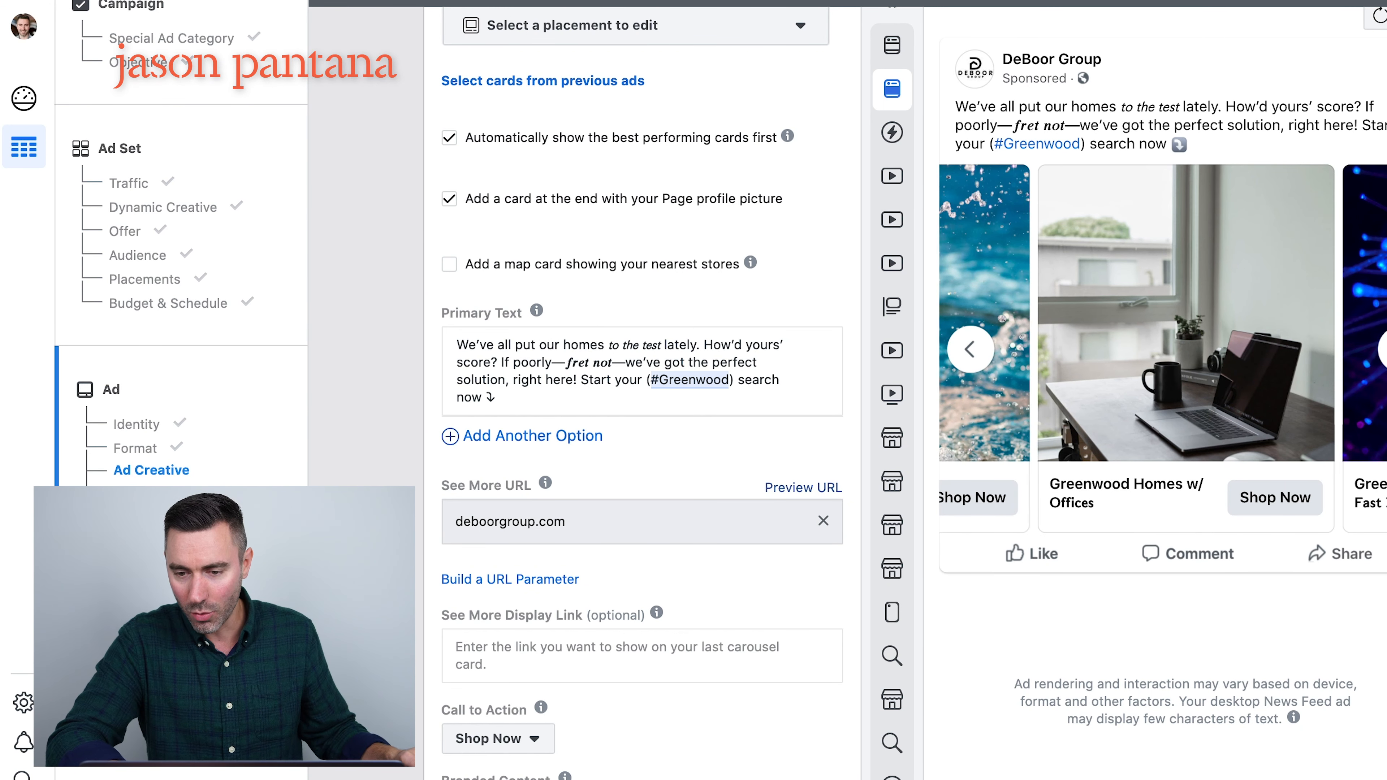
click(972, 350)
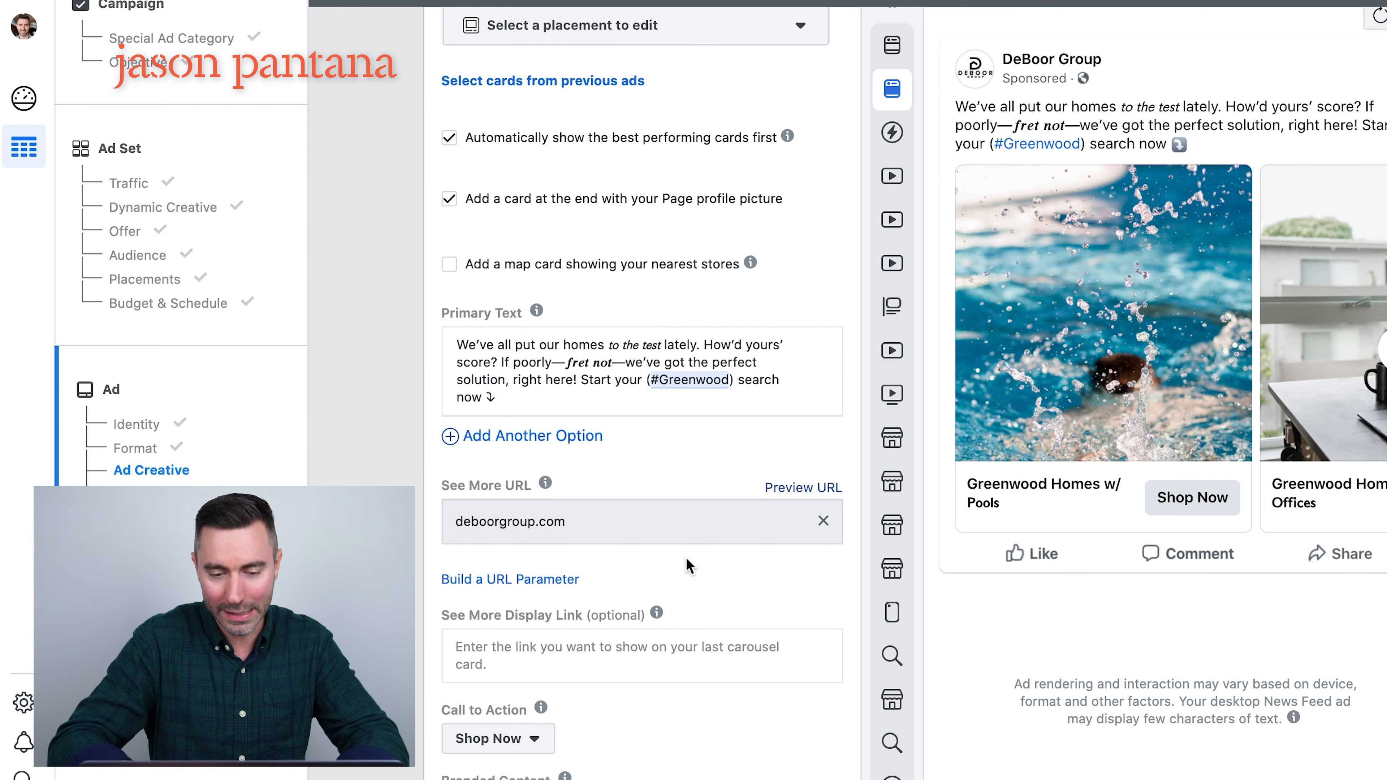
scroll(690, 566, down, 3)
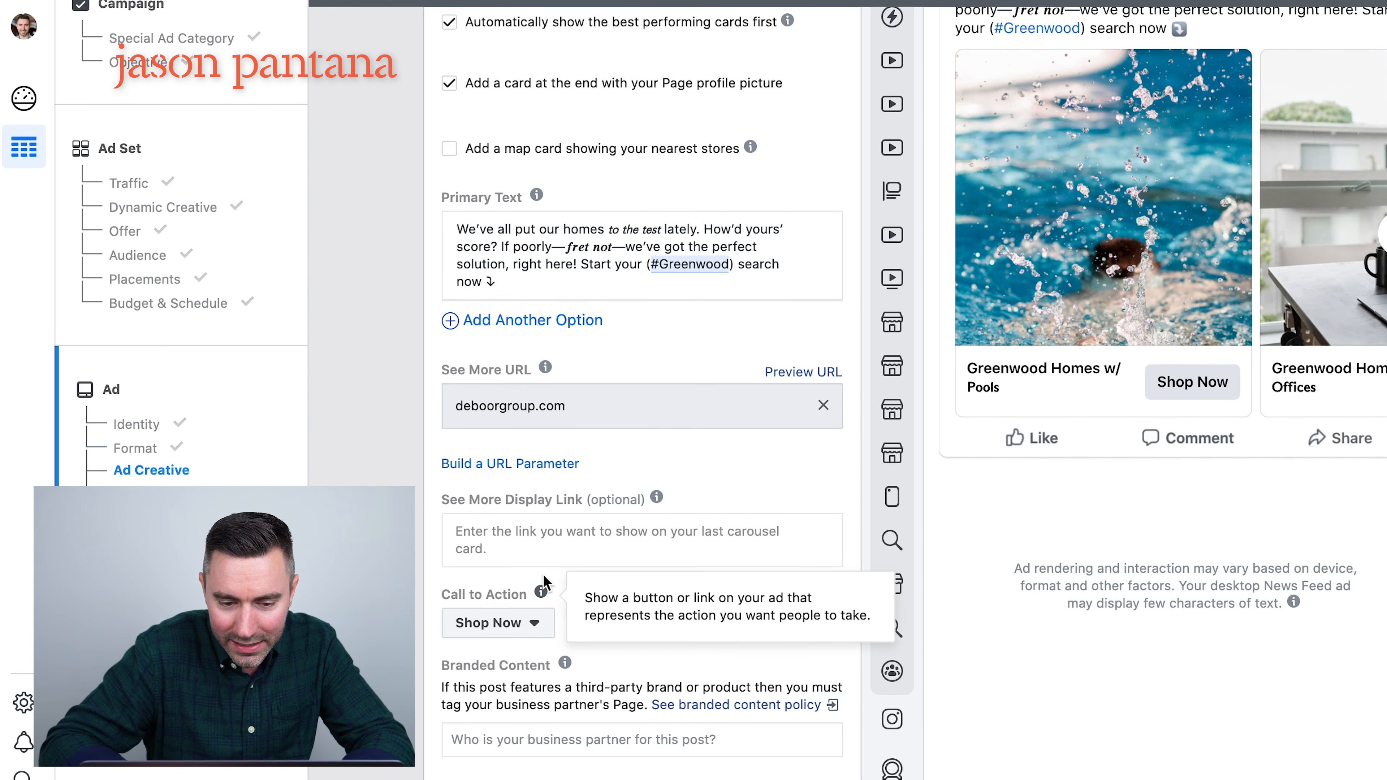
scroll(724, 596, down, 3)
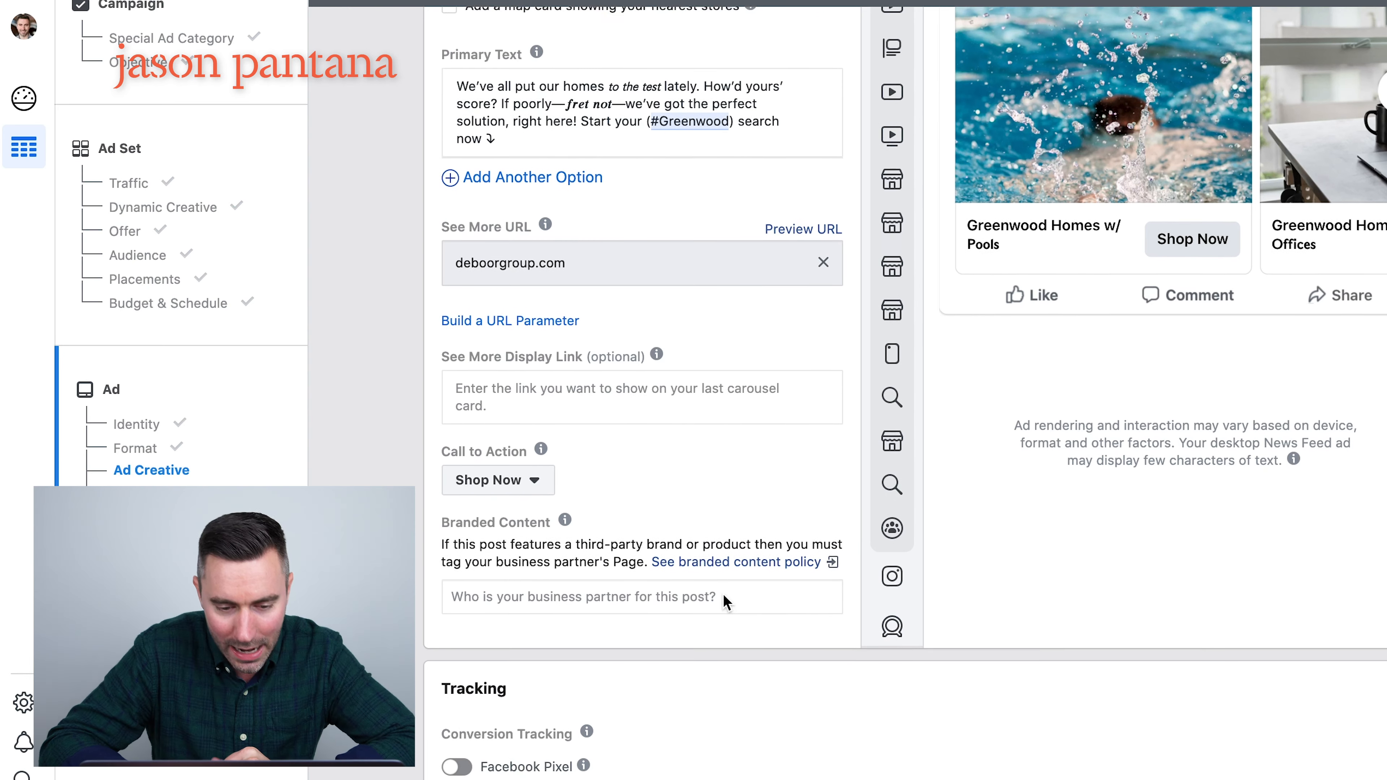
scroll(732, 424, up, 3)
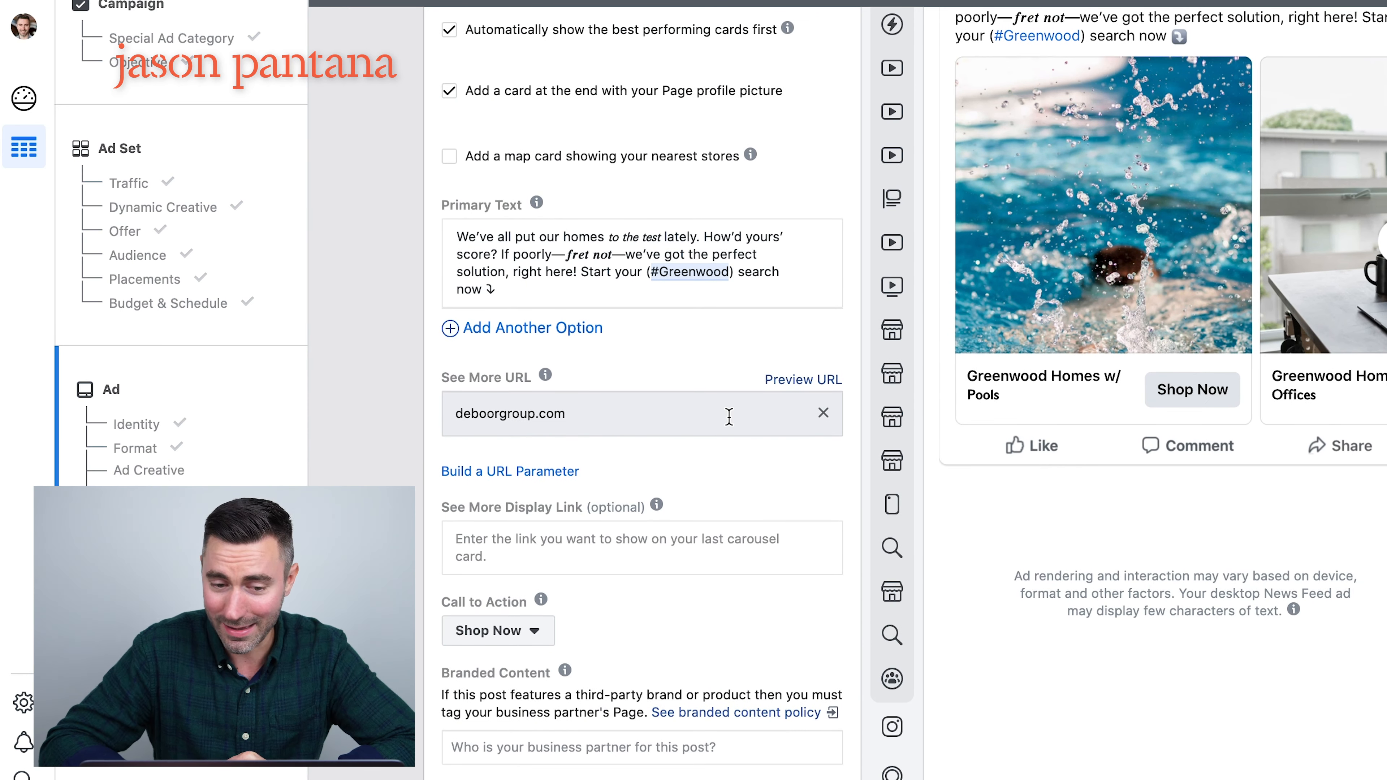
scroll(729, 419, up, 1)
mouse_move(537, 243)
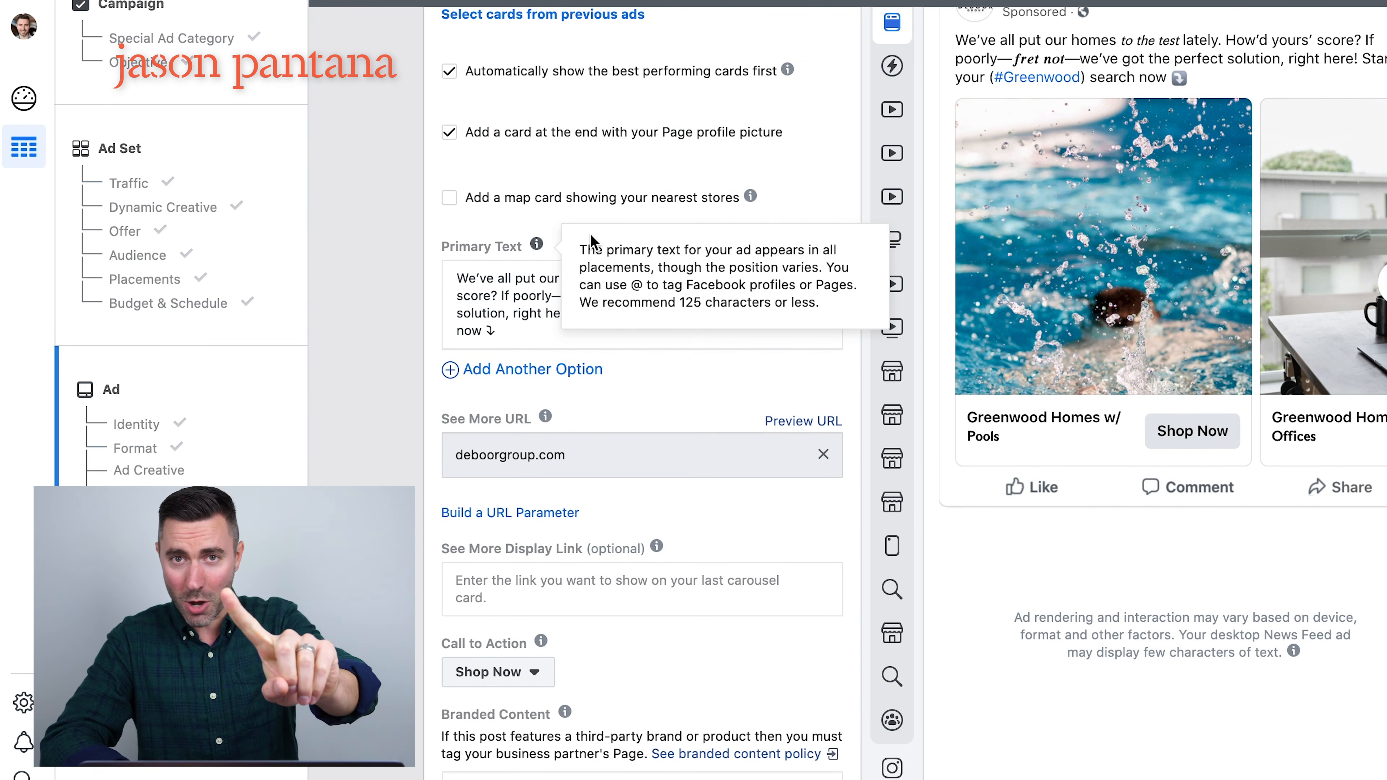
Step: Add a second primary text option: "Are you (currently) living in your Dream Home now? Search #Greenwood homes, condos, and more. Click below!"
mouse_move(527, 380)
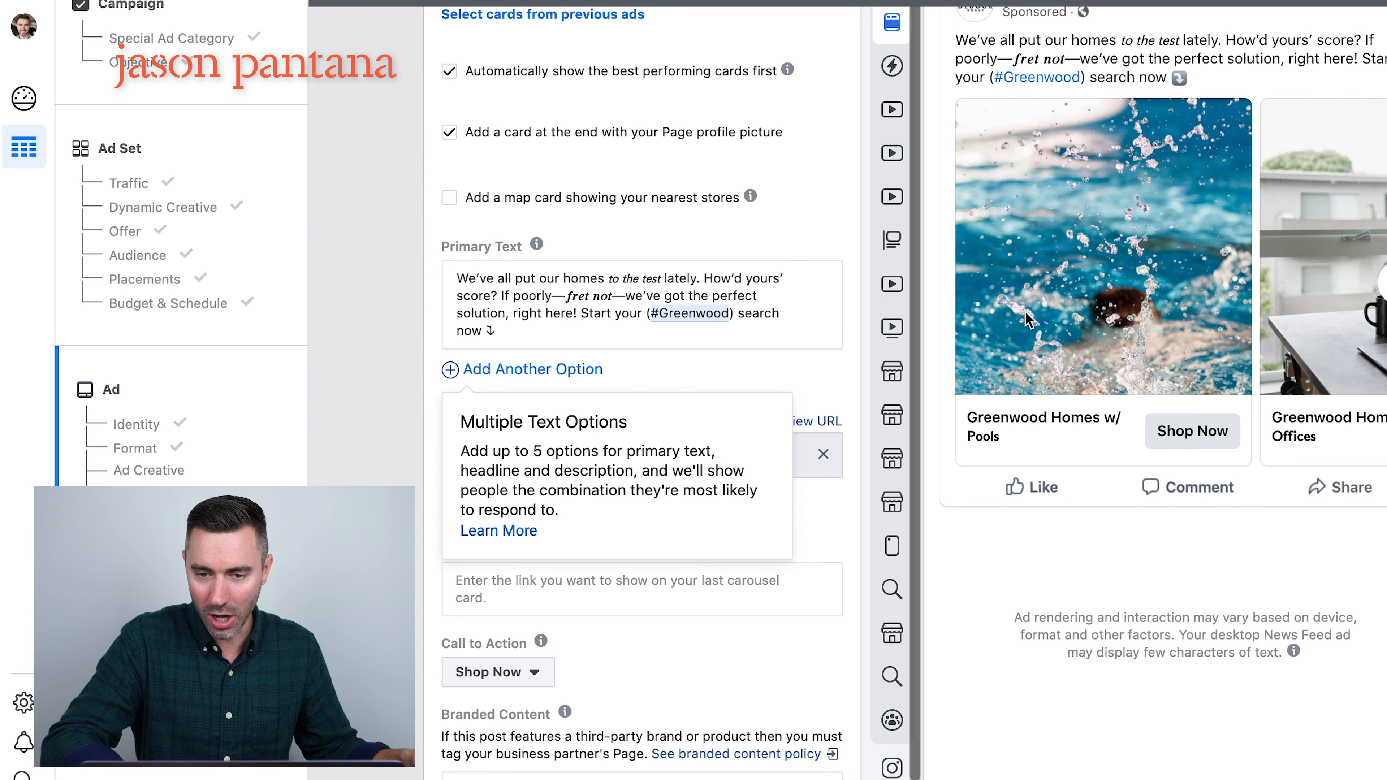
scroll(1015, 331, up, 5)
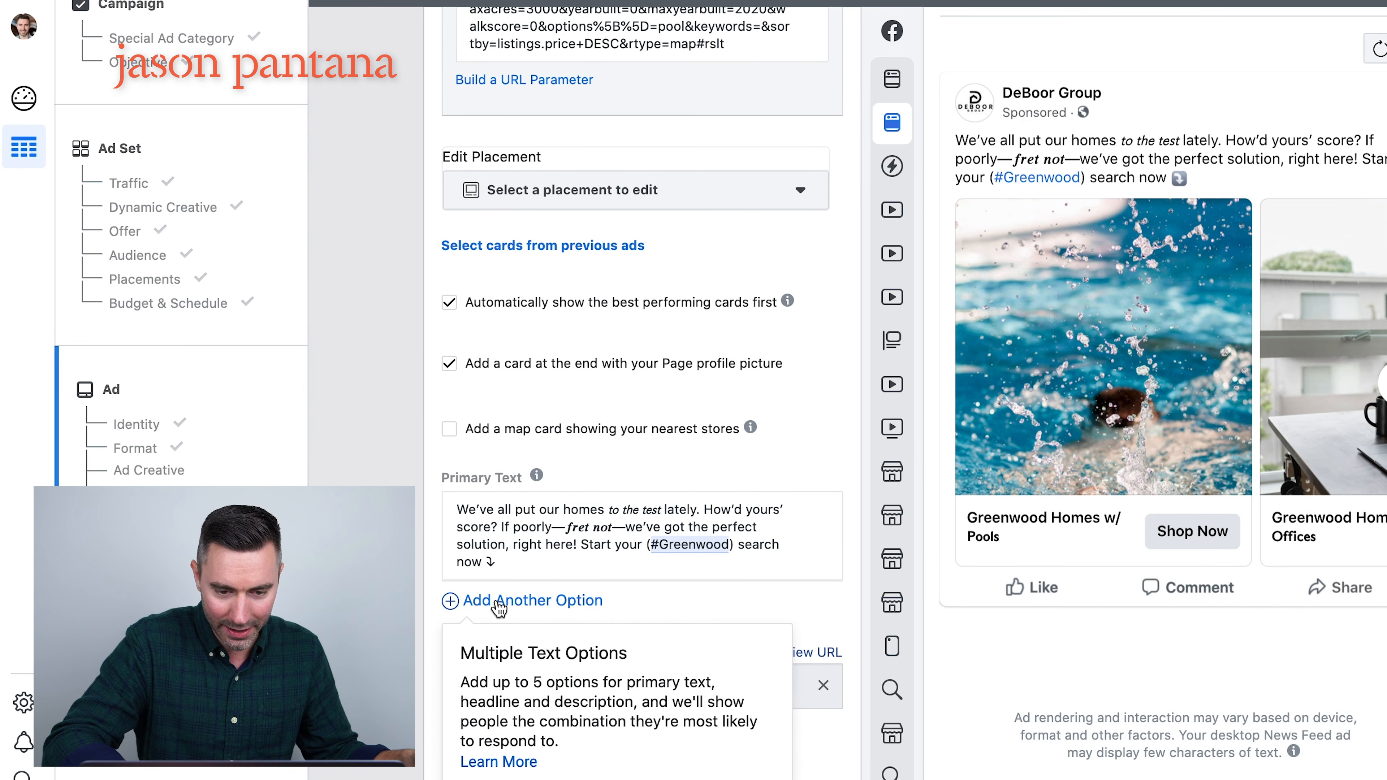
click(519, 601)
click(519, 615)
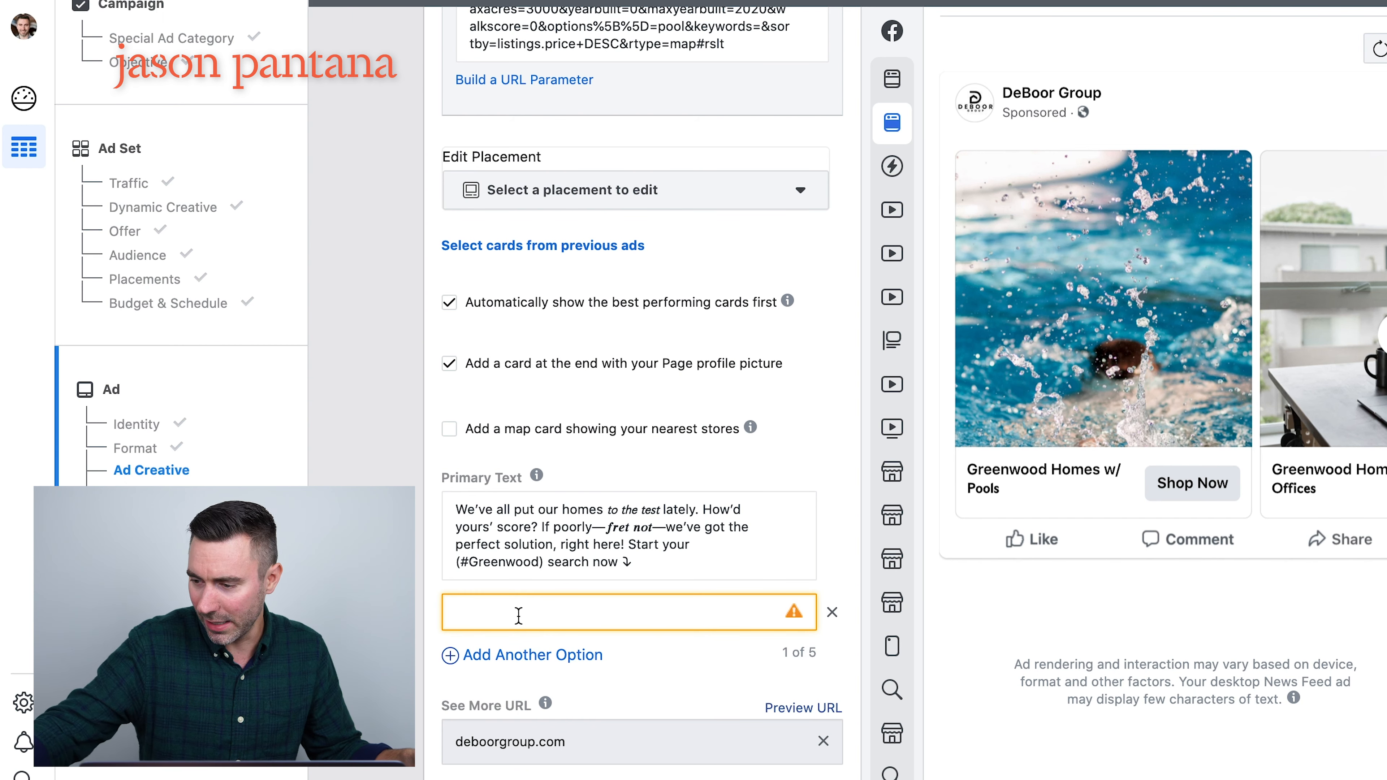
text(Are you (currently) living in your Dream Home now? Search #Greenwood homes, condos, and more. Click below!)
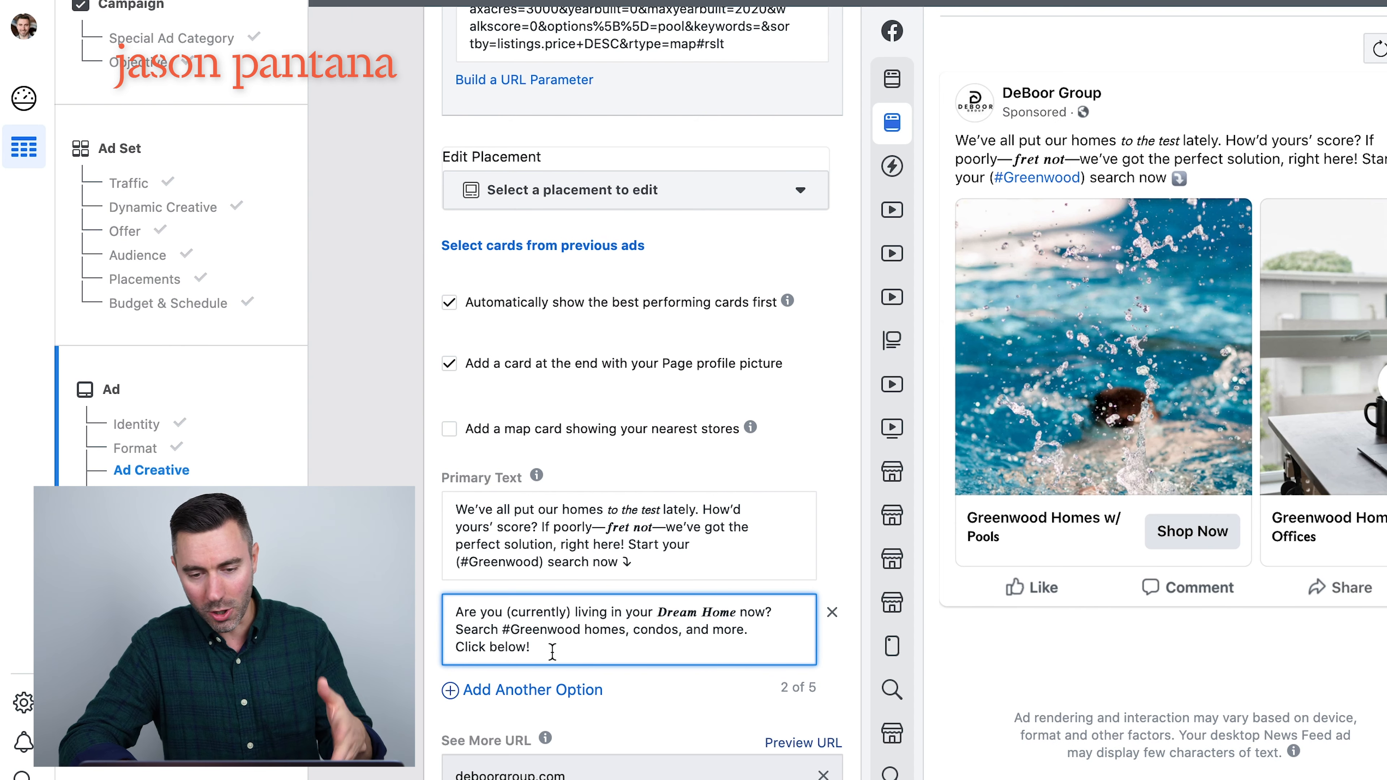
Step: Add a third primary text option: "Home is for living! Start your (#Greenwood) search now ⤵"
click(522, 693)
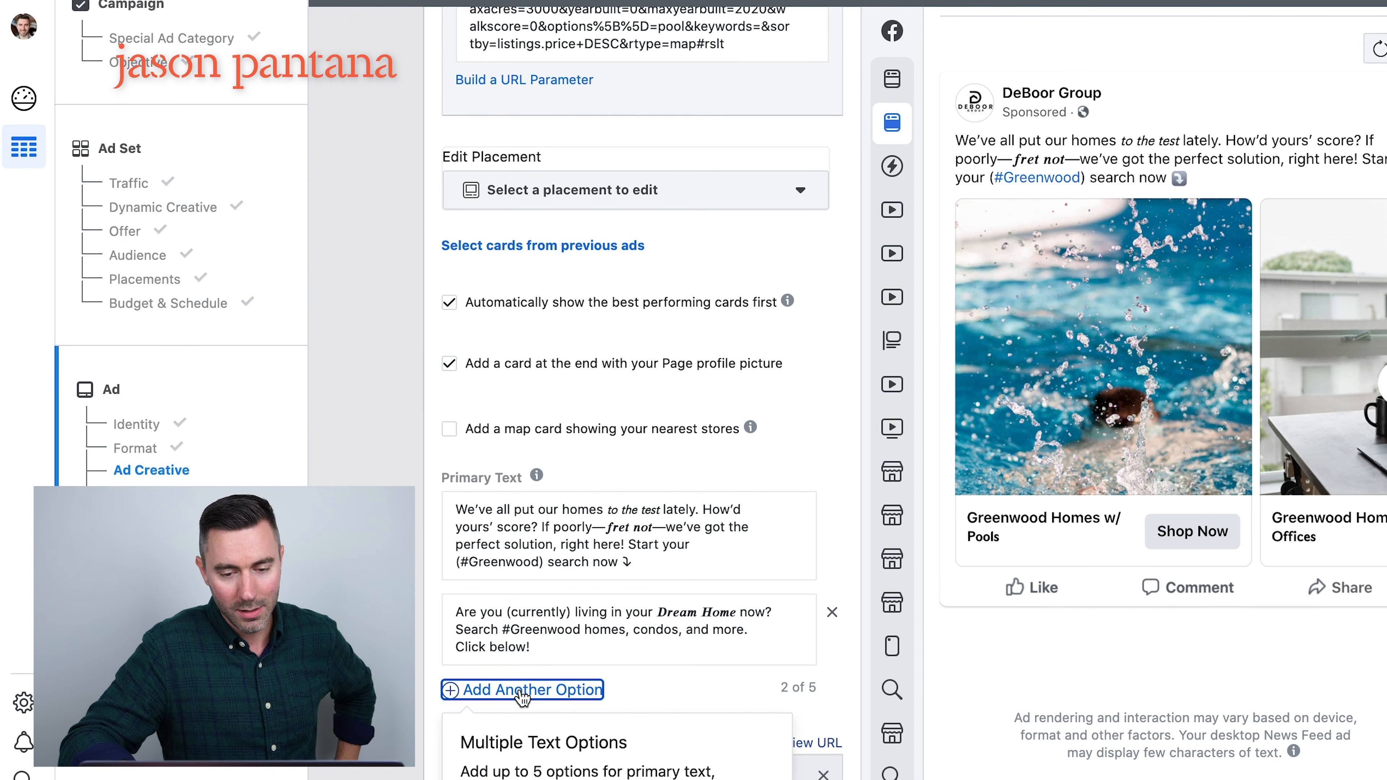
click(634, 650)
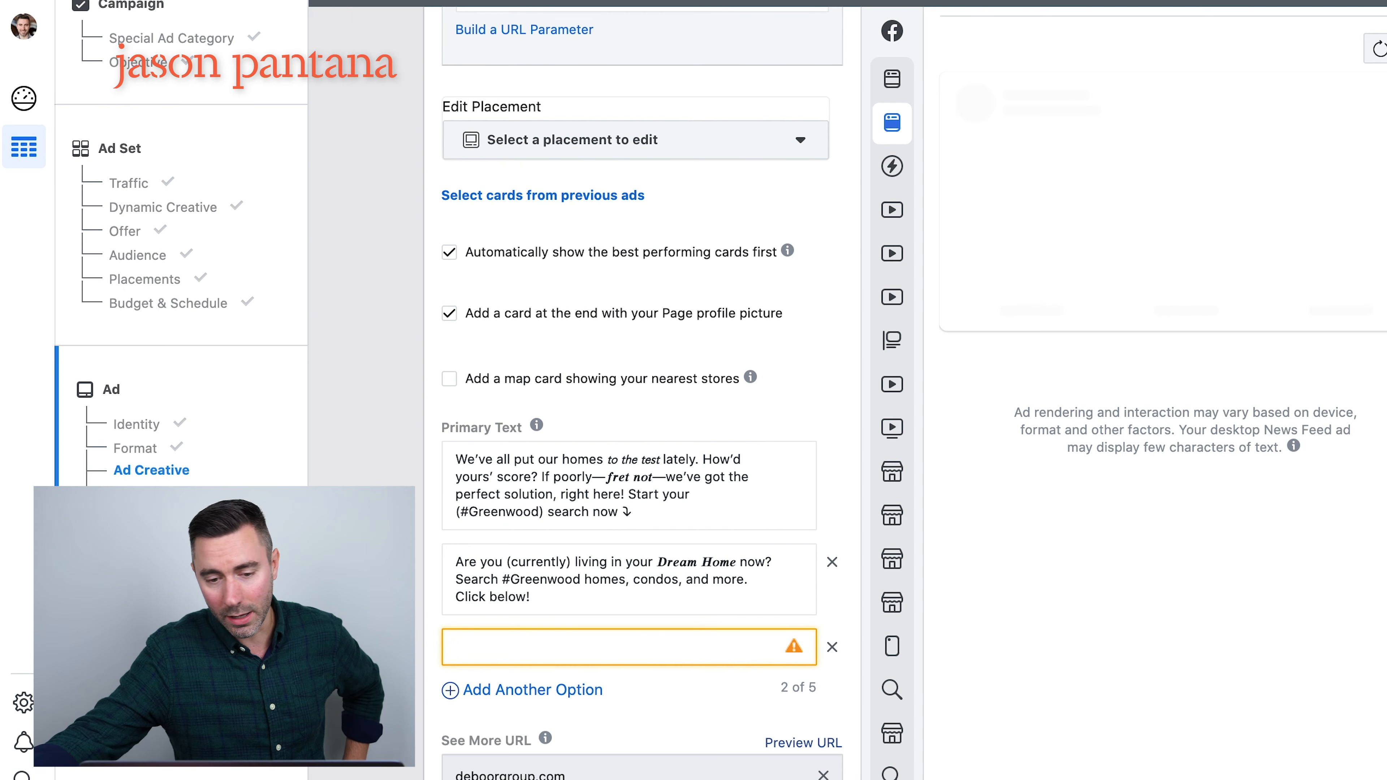
text(Home is for living! Start your (#Greenwood) search now ⤵)
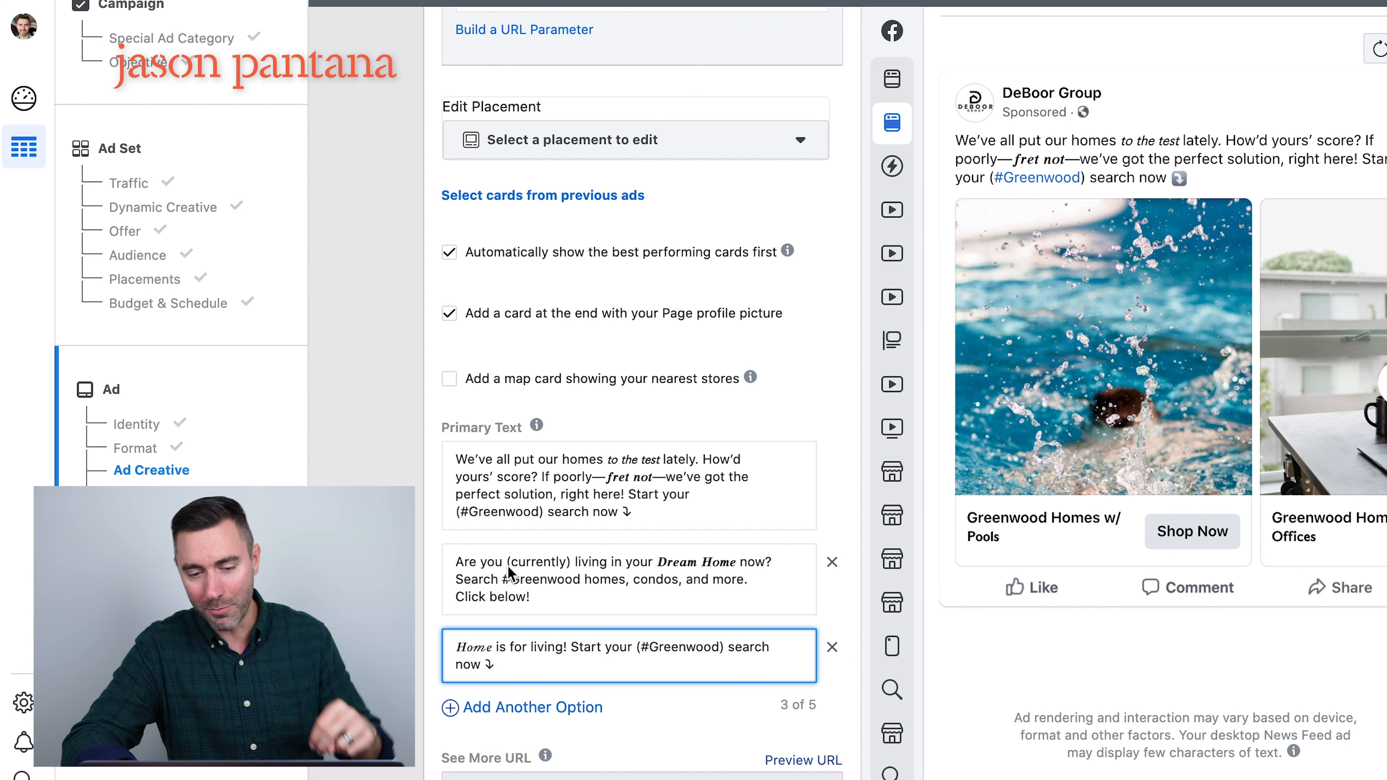
Step: Add a fourth primary text option: "There’s no harm in “just looking.” Search #Greenwood homes, condos, and more. Click below!"
click(513, 708)
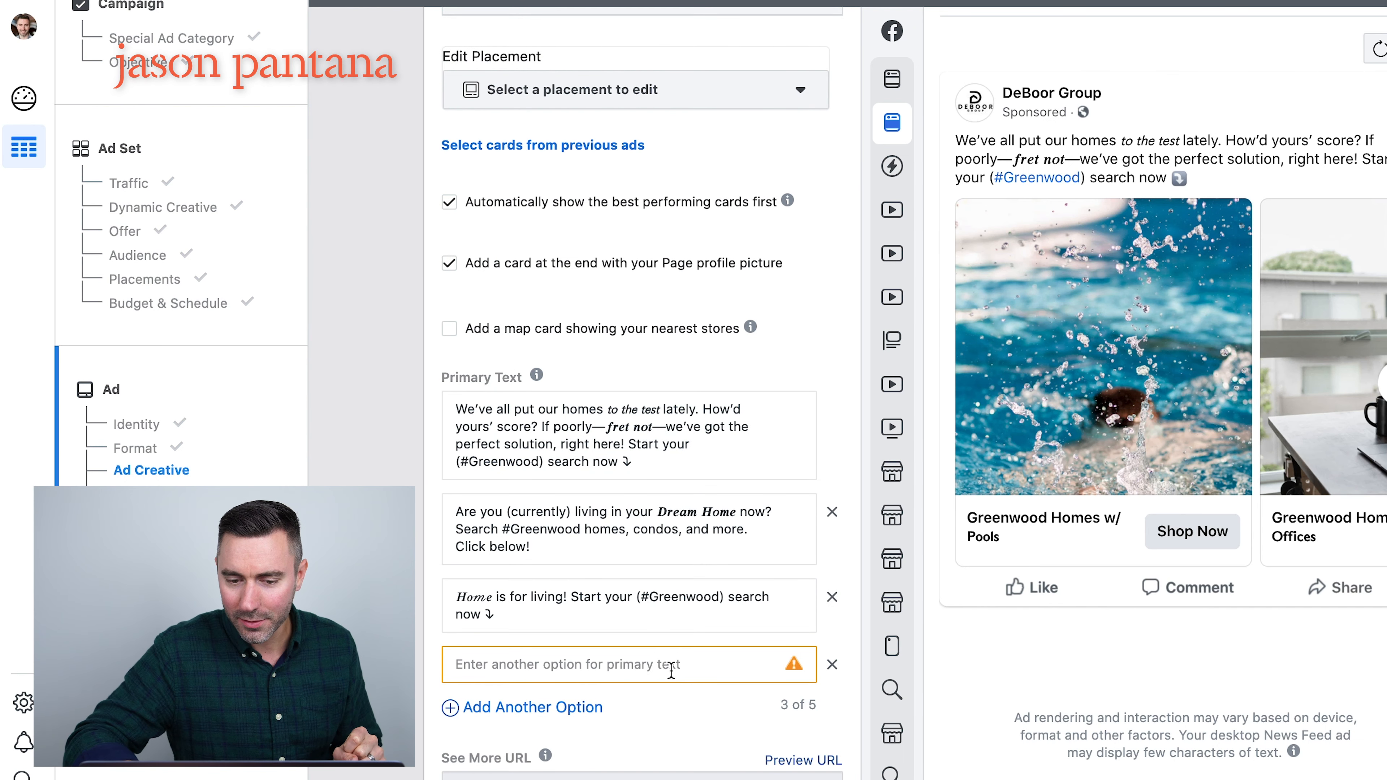
click(672, 668)
text(There’s no harm in "just looking." Search #Greenwood homes, condos, and more. Click below!)
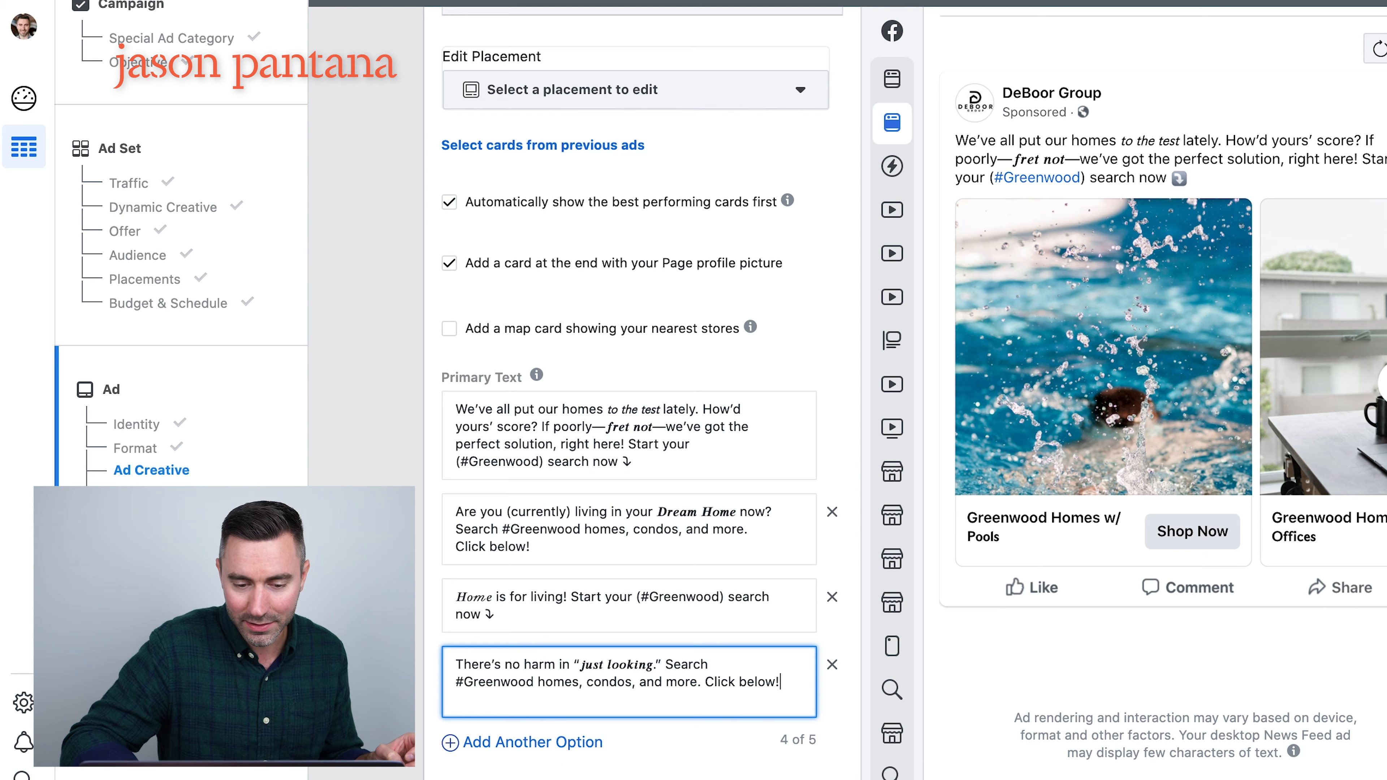
Step: Add a fifth primary text option from "Use our (free) precision home-search tools to build an automated house hunt" to "enter the #Greenwood marketplace."
click(585, 742)
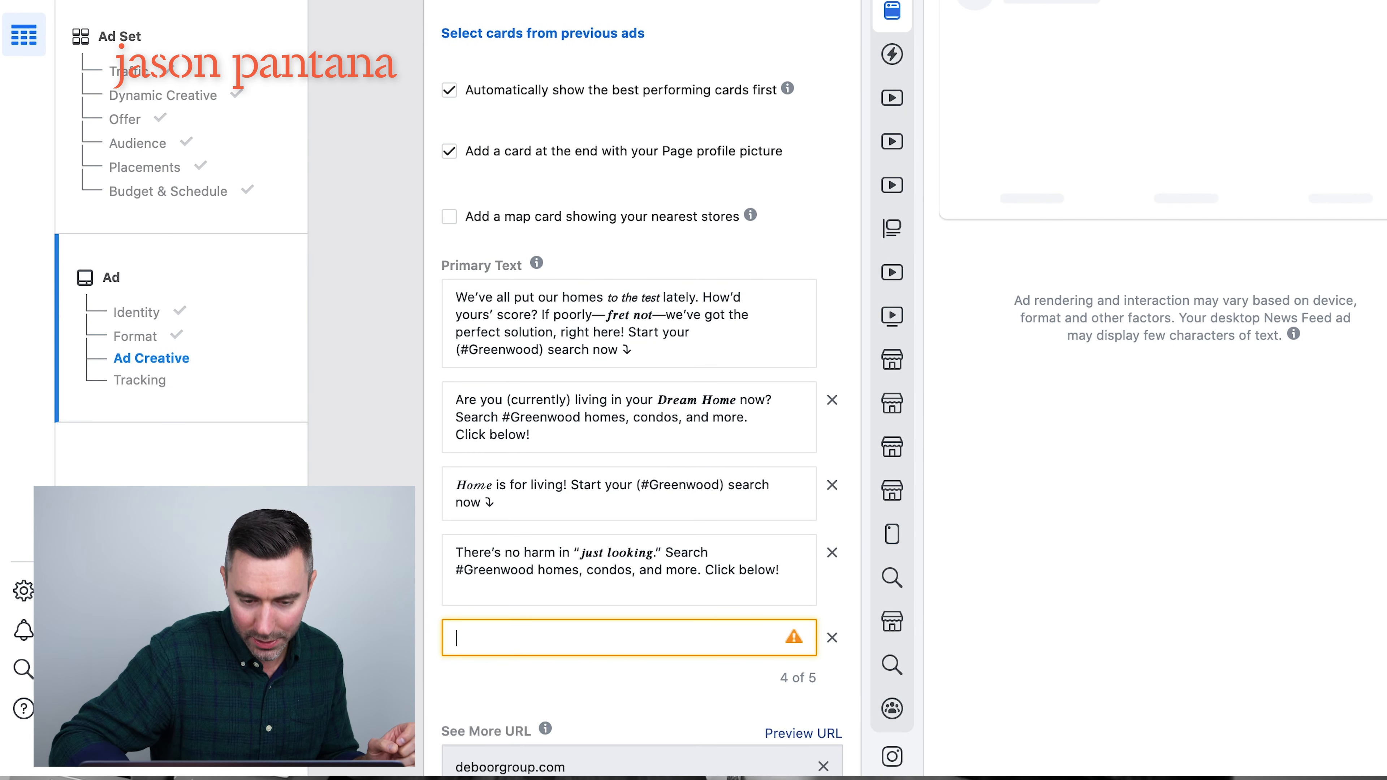
text(Use our (free) precision home-search tools to build an automated house hunt that alerts you the moment new listings, fitting your criterion, enter the #Greenwood marketplace.)
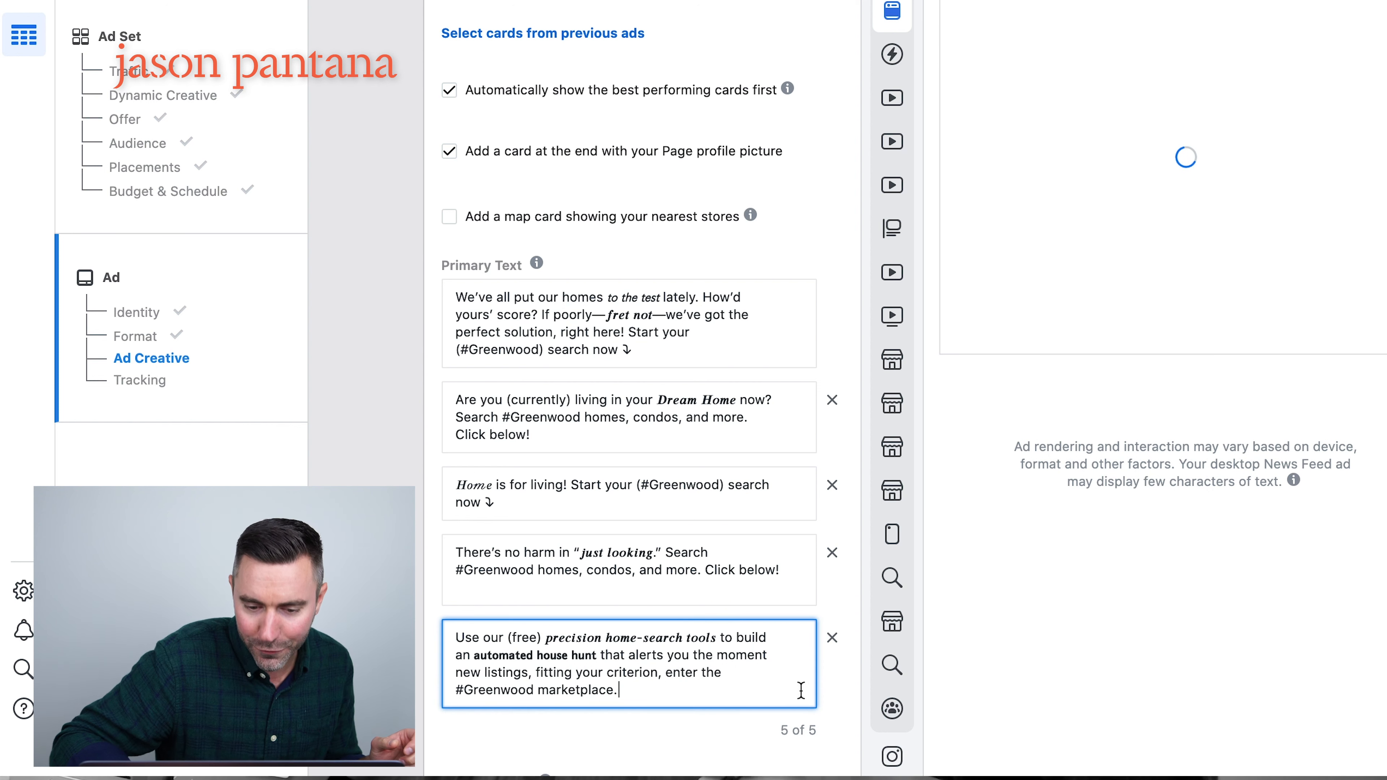